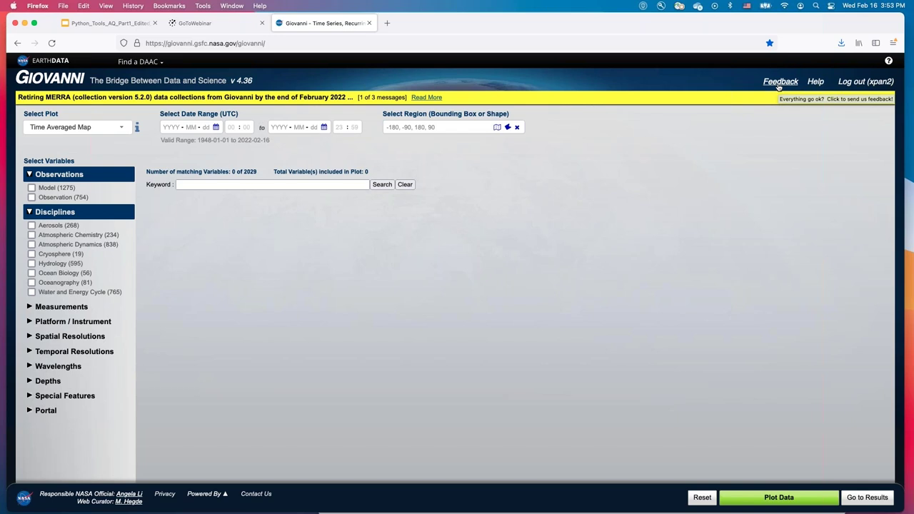
- Look at the feedback error report email and the list of help resources, closing each without changes
{"action": "left_click", "coordinate": [780, 83]}
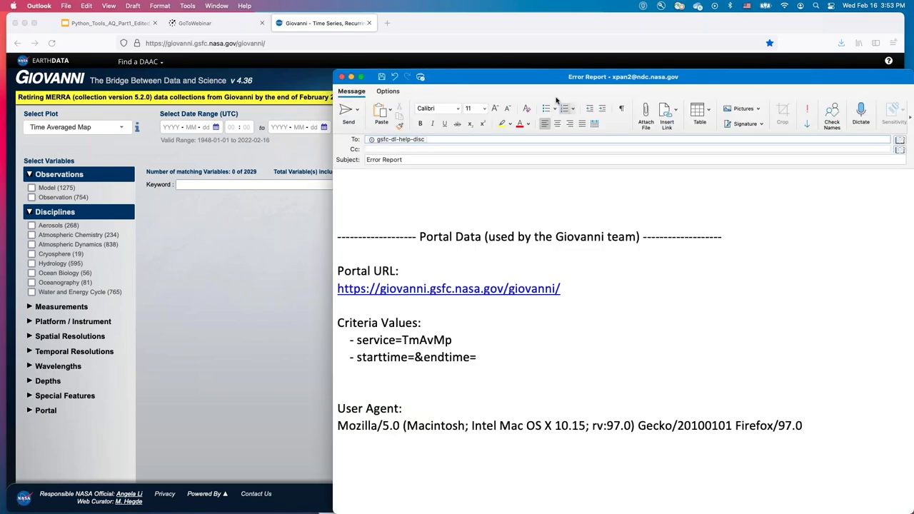
{"action": "left_click_drag", "start_coordinate": [535, 77], "coordinate": [526, 74]}
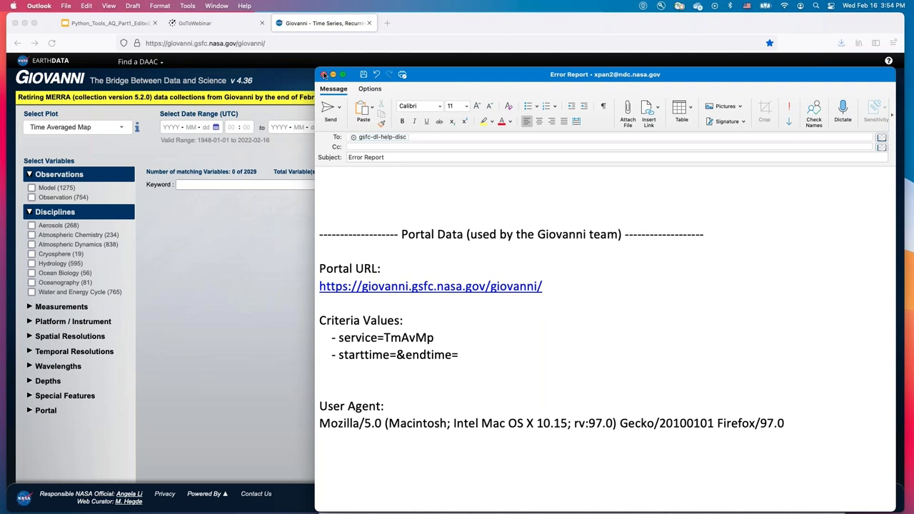
{"action": "left_click", "coordinate": [324, 75]}
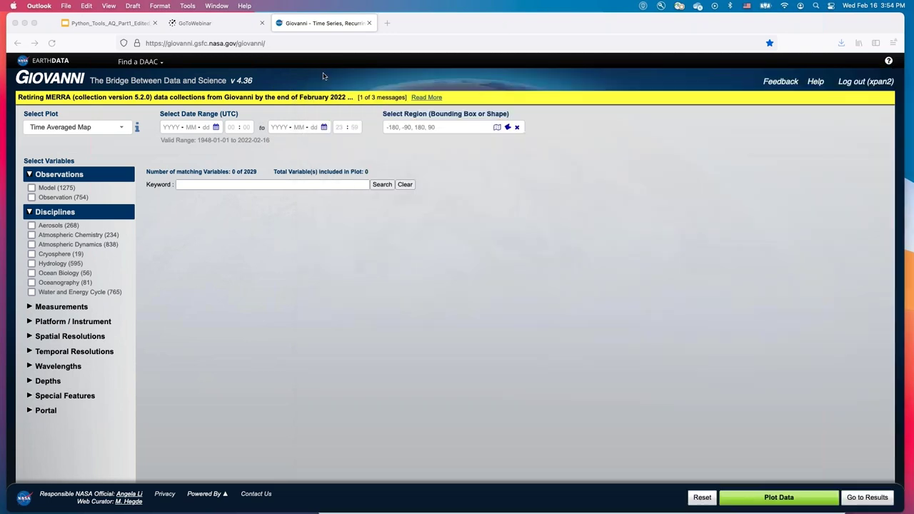
{"action": "left_click", "coordinate": [819, 83]}
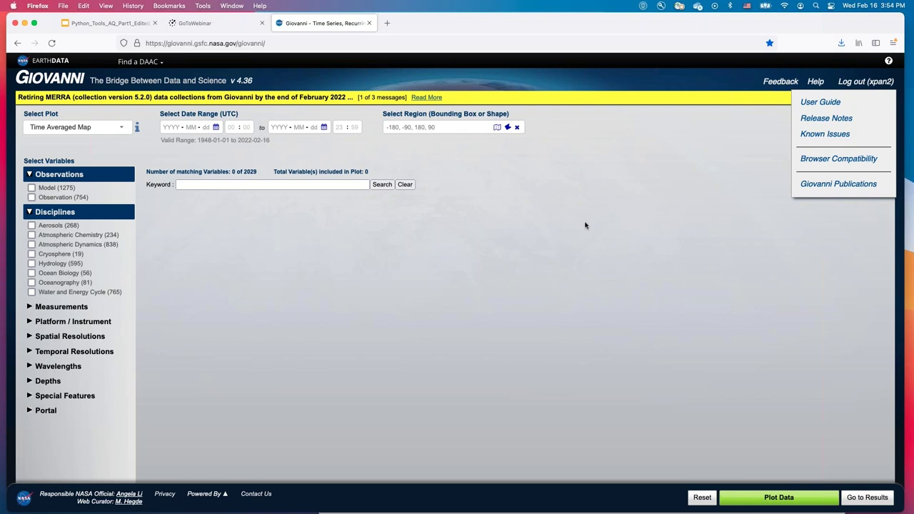
{"action": "left_click", "coordinate": [574, 255]}
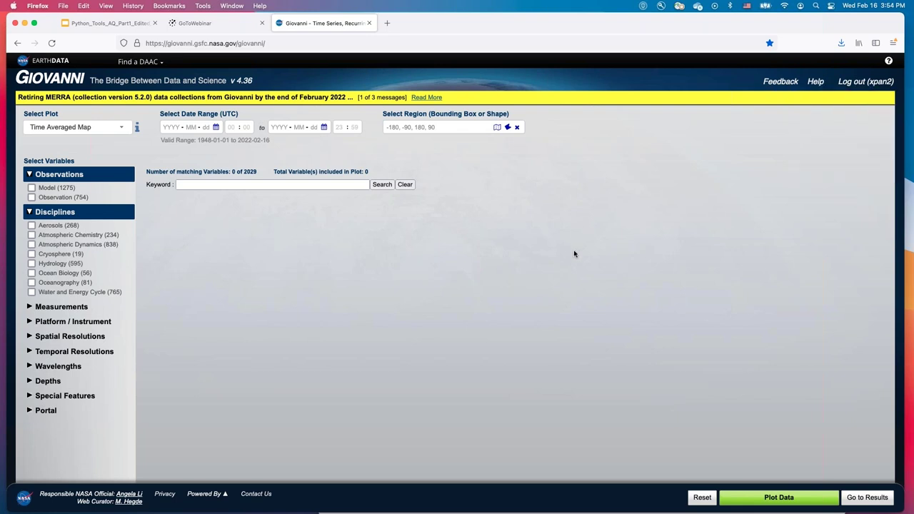
- Review the available plot types and the start and end date pickers without choosing anything
{"action": "left_click", "coordinate": [122, 129]}
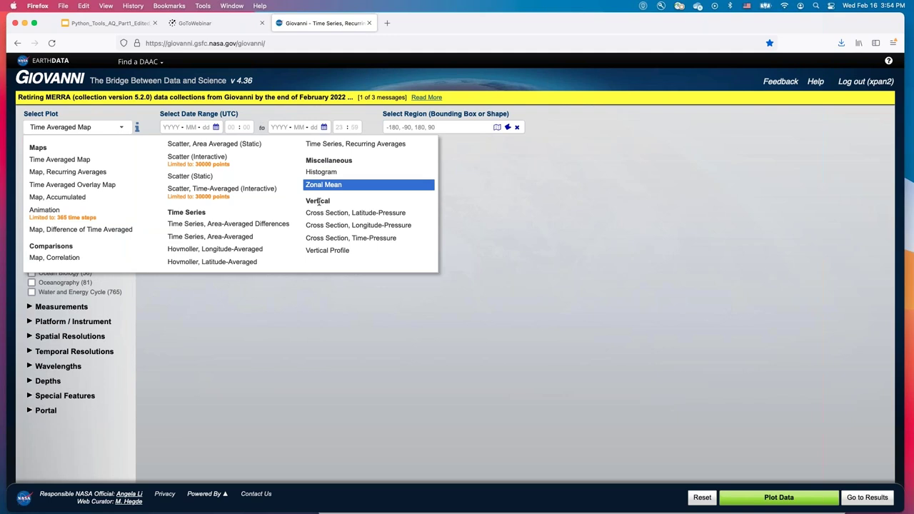
{"action": "left_click", "coordinate": [328, 370]}
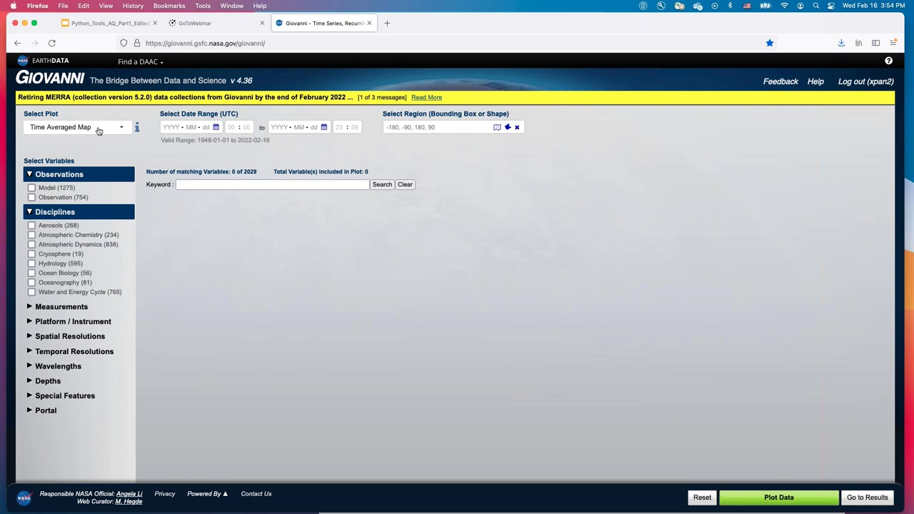
{"action": "left_click", "coordinate": [216, 128]}
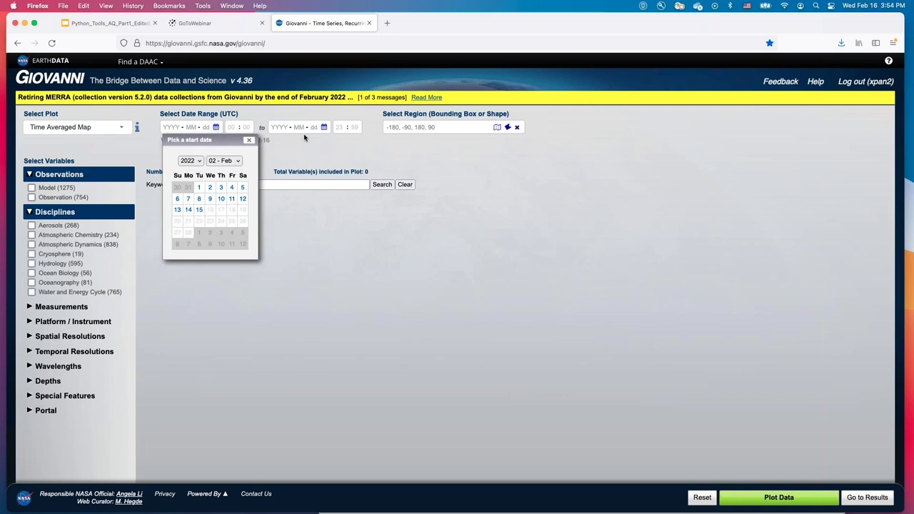
{"action": "left_click", "coordinate": [327, 128]}
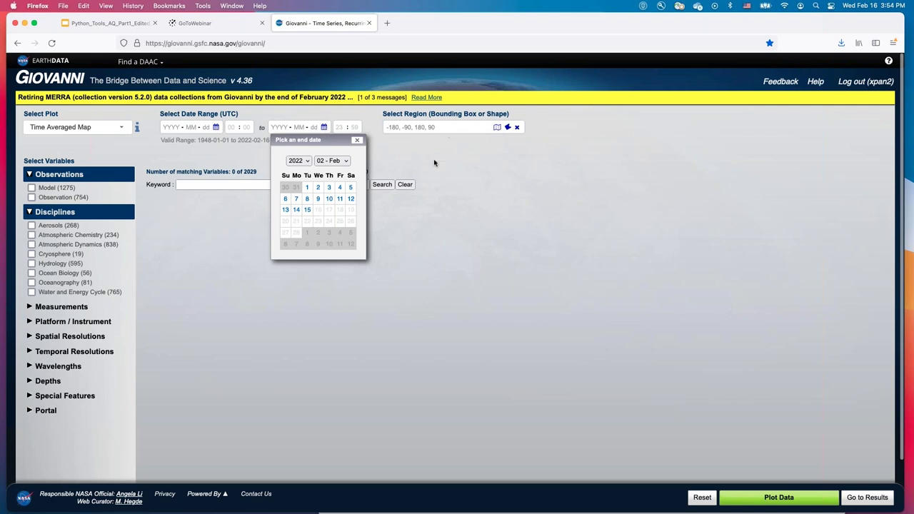
{"action": "left_click", "coordinate": [357, 141]}
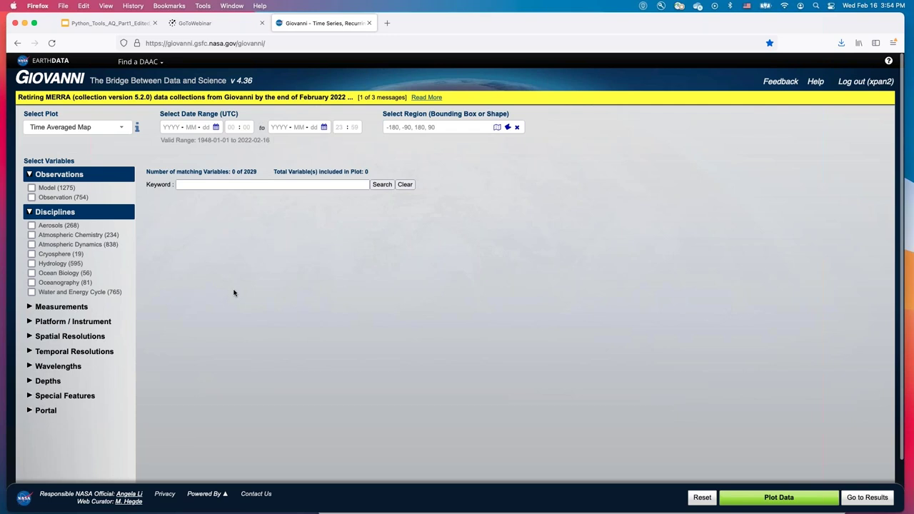
- Try to search the variables with the suggested keyword MERRA-2
{"action": "left_click", "coordinate": [205, 185]}
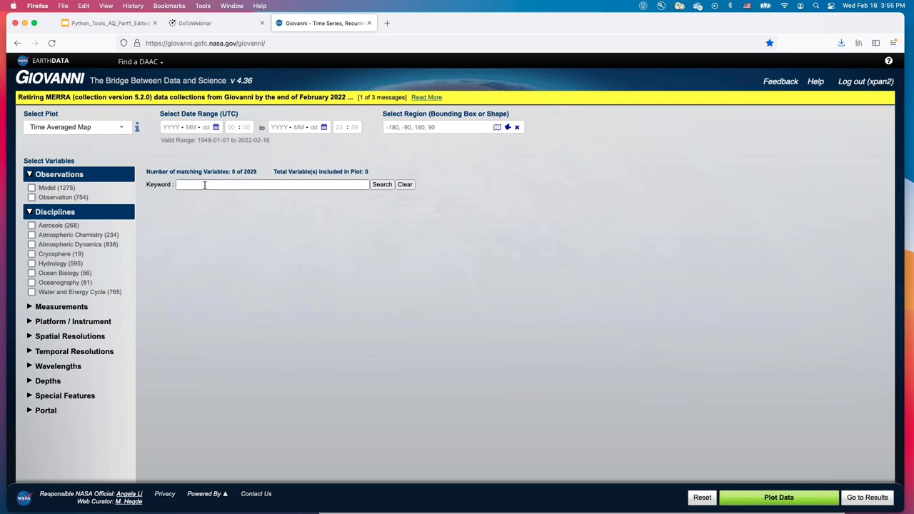
{"action": "left_click", "coordinate": [205, 185]}
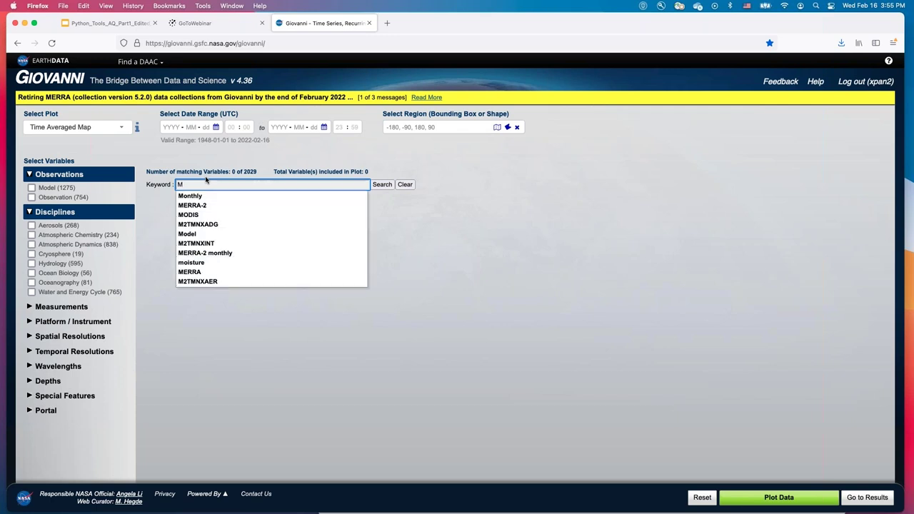
{"action": "left_click", "coordinate": [192, 205]}
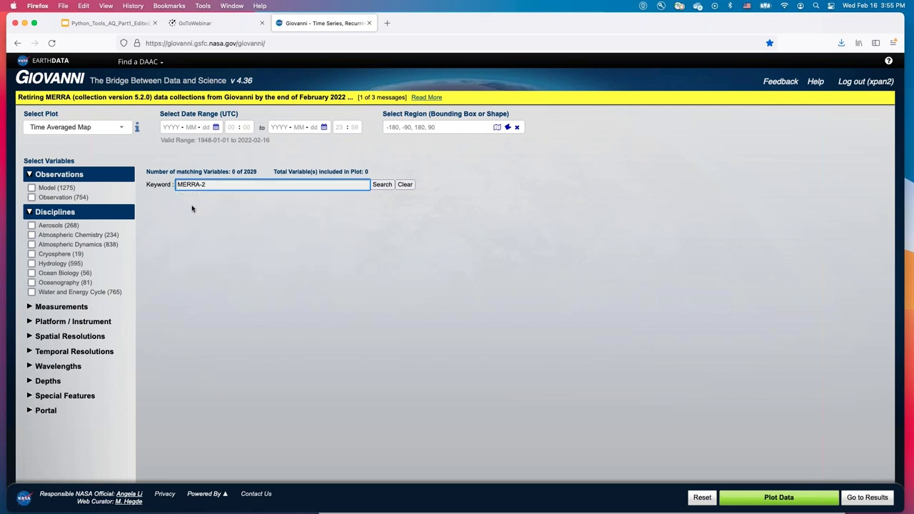
{"action": "left_click", "coordinate": [383, 186]}
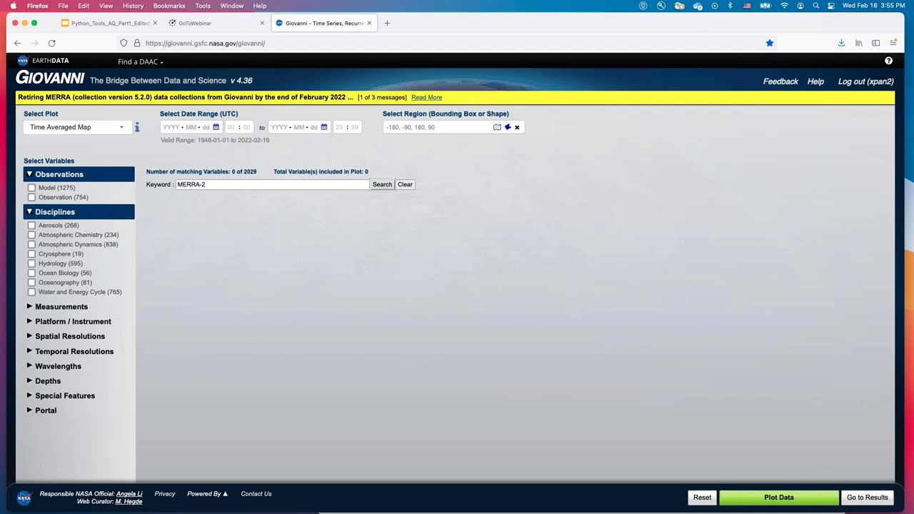
{"action": "left_click", "coordinate": [228, 184]}
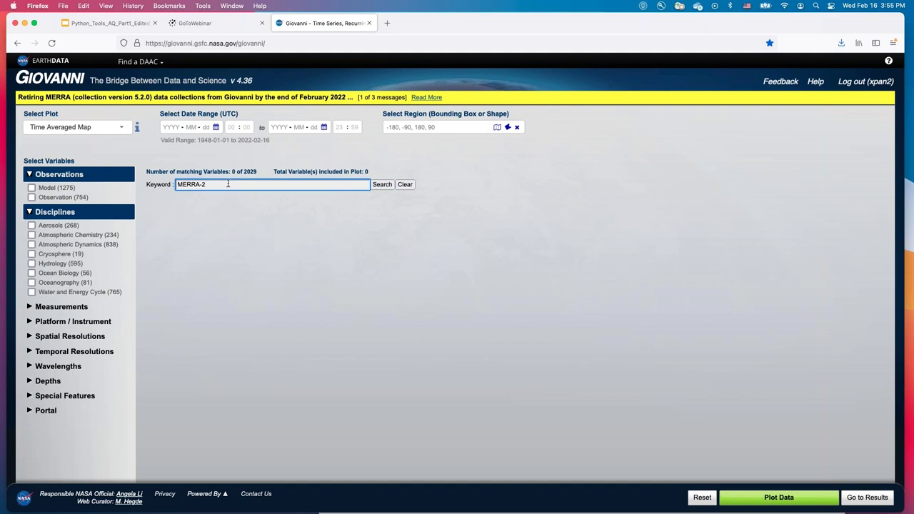
{"action": "key", "text": "Return"}
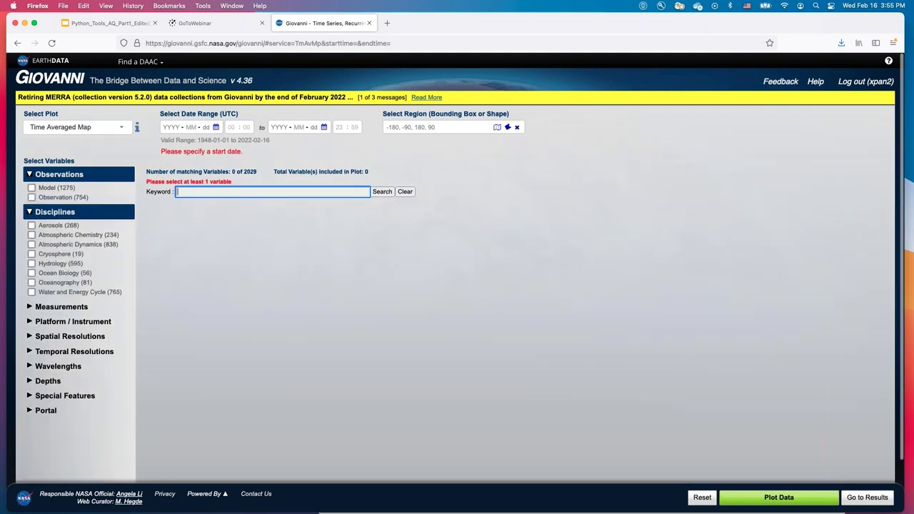
- Search the variables with the keywords "MERRA-2, PM 2.5"
{"action": "type", "text": "MERRA"}
{"action": "left_click", "coordinate": [204, 208]}
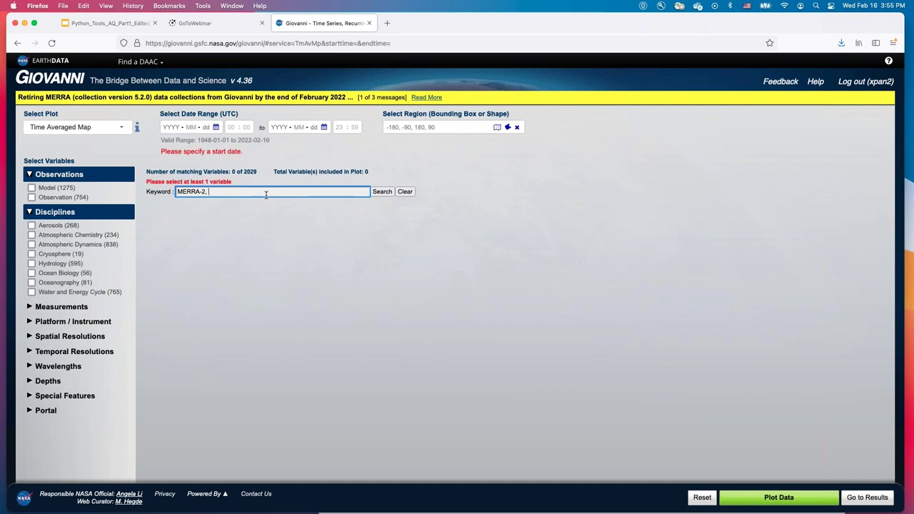
{"action": "type", "text": "PM 2.5"}
{"action": "left_click", "coordinate": [382, 192]}
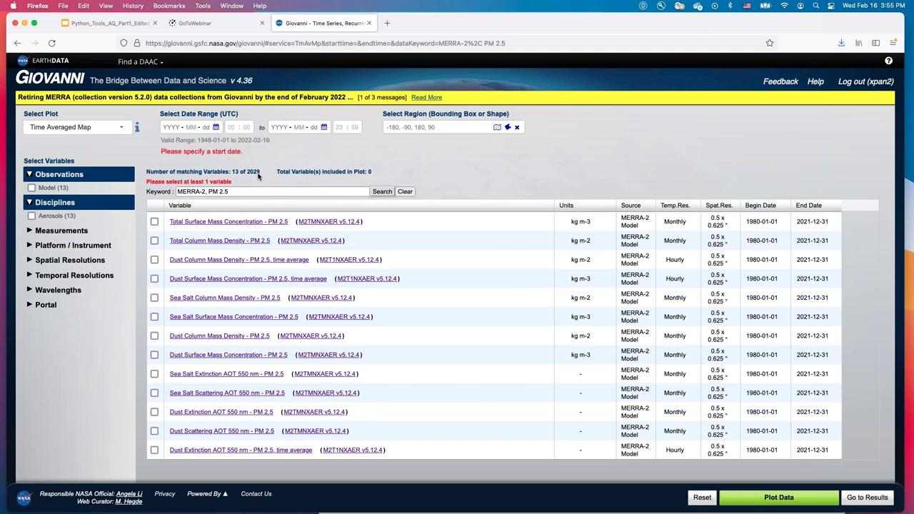
- Narrow the variable search by adding "monthly" to the keywords, making them "MERRA-2, PM 2.5, monthly"
{"action": "left_click", "coordinate": [244, 192]}
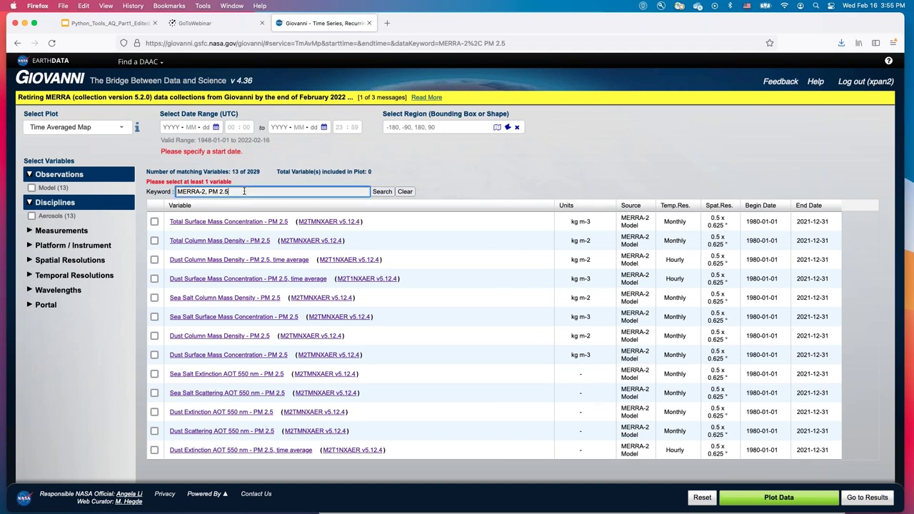
{"action": "type", "text": ", monthly"}
{"action": "left_click", "coordinate": [381, 192]}
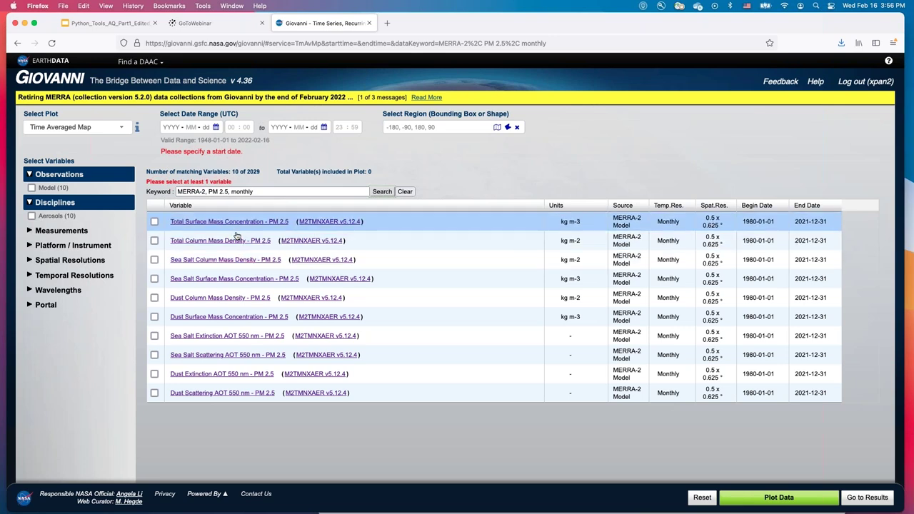
- Select the monthly variable Total Surface Mass Concentration - PM 2.5 (M2TMNXAER v5.12.4) for the plot
{"action": "left_click", "coordinate": [232, 281]}
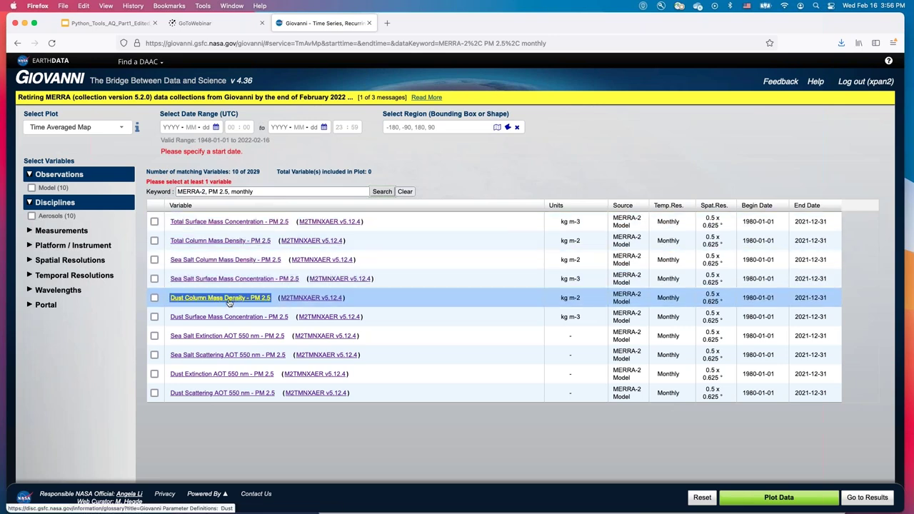
{"action": "mouse_move", "coordinate": [230, 322]}
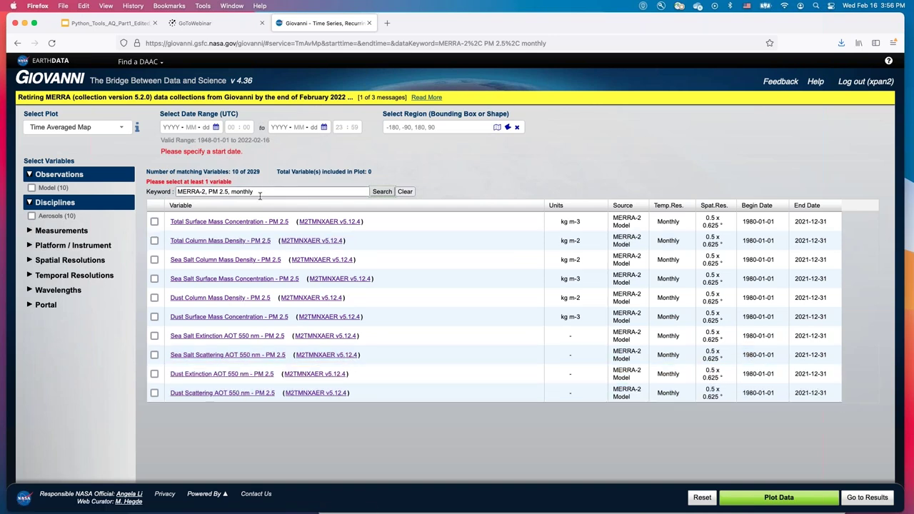
{"action": "triple_click", "coordinate": [224, 227]}
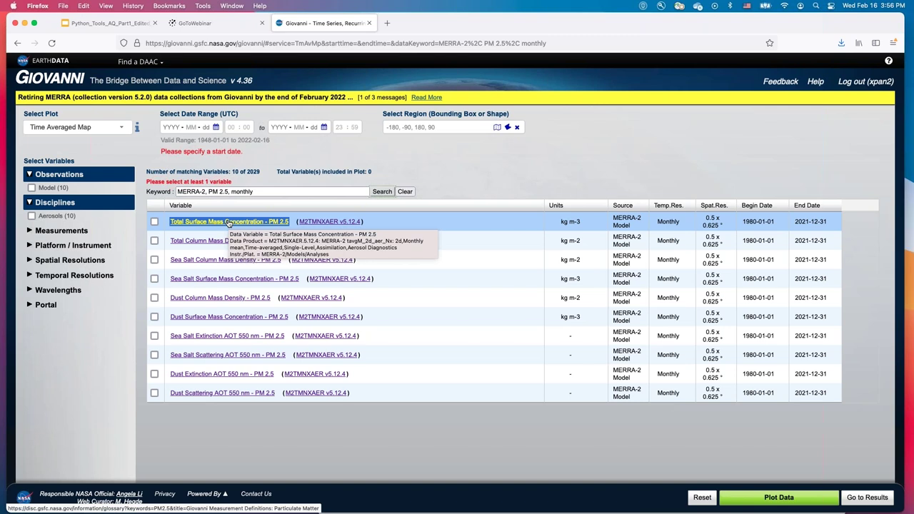
{"action": "left_click", "coordinate": [154, 222]}
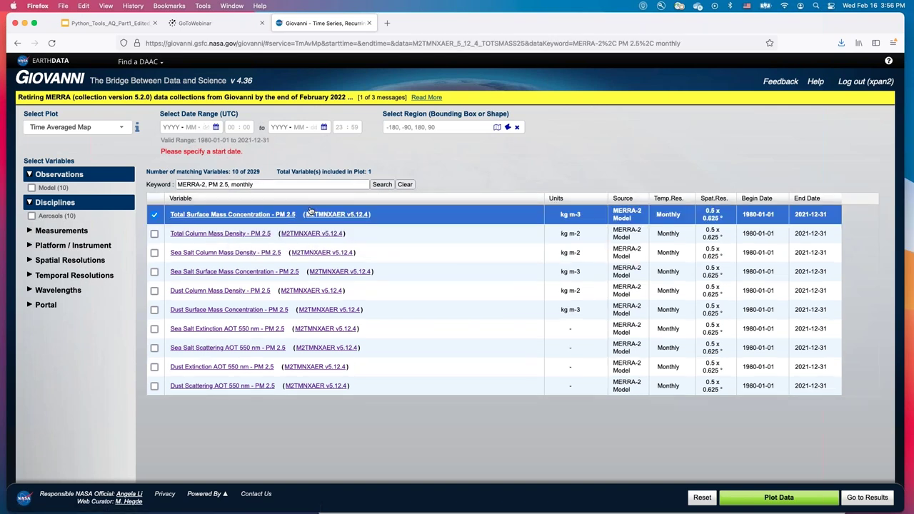
- Refine the variable search by inserting "total" before PM 2.5, making the keywords "MERRA-2, total PM 2.5, monthly"
{"action": "left_click", "coordinate": [305, 183]}
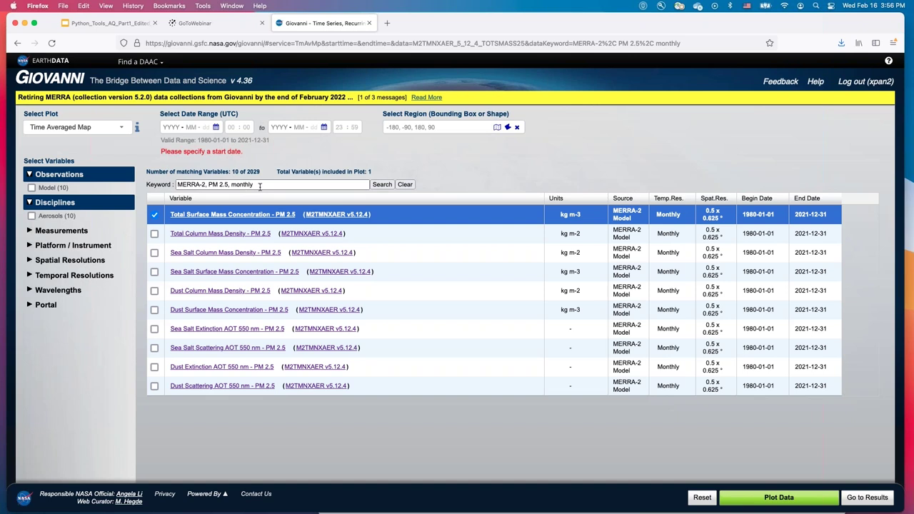
{"action": "left_click", "coordinate": [207, 184]}
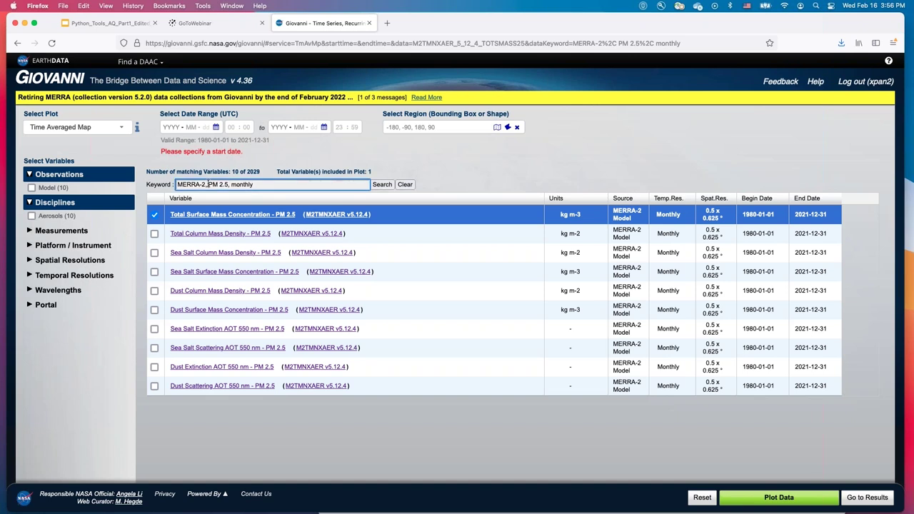
{"action": "type", "text": "total"}
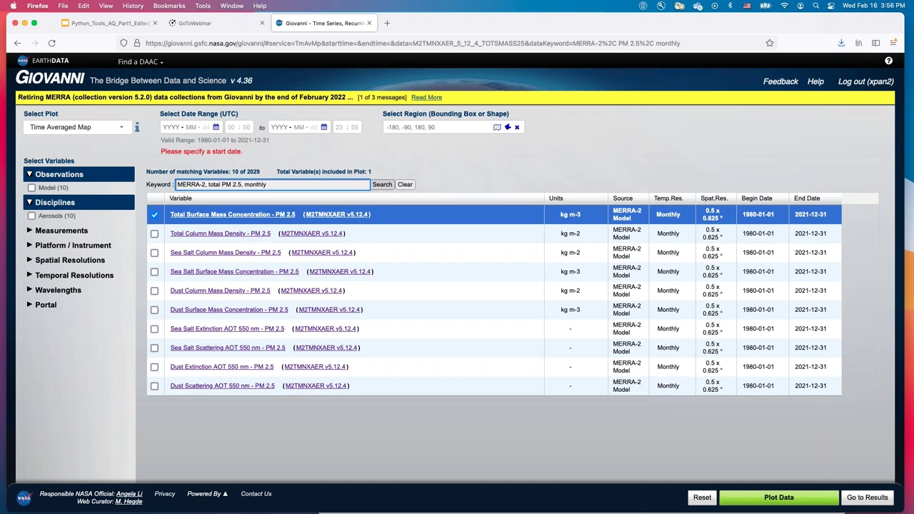
{"action": "left_click", "coordinate": [382, 184]}
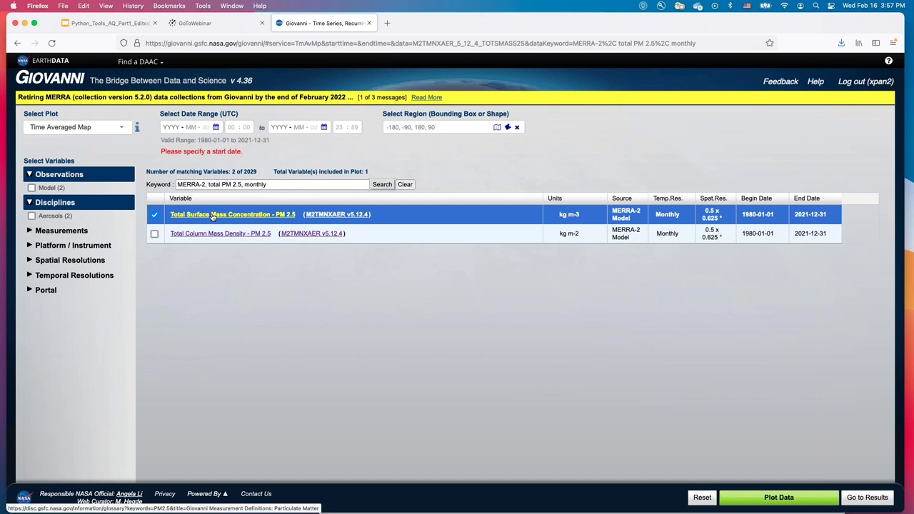
{"action": "mouse_move", "coordinate": [212, 217]}
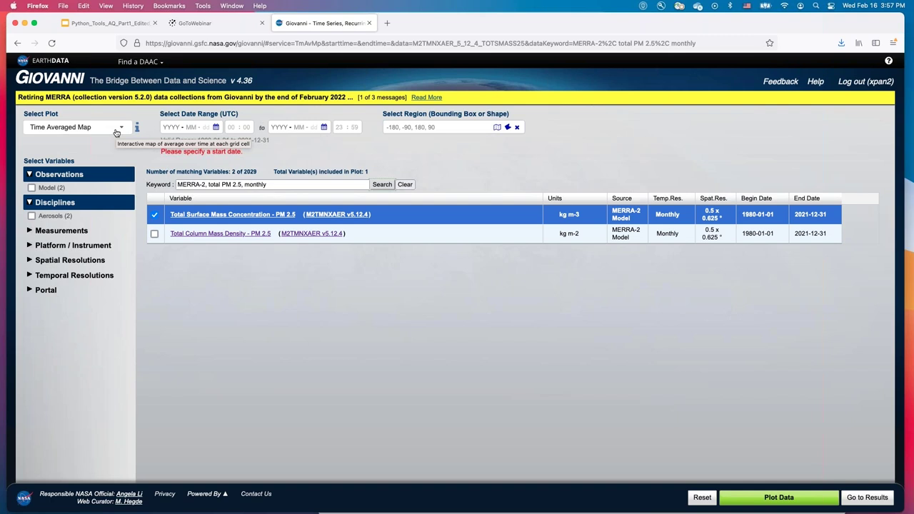
- Set the start of the plot's date range to August 2021
{"action": "left_click", "coordinate": [216, 128]}
{"action": "left_click", "coordinate": [193, 161]}
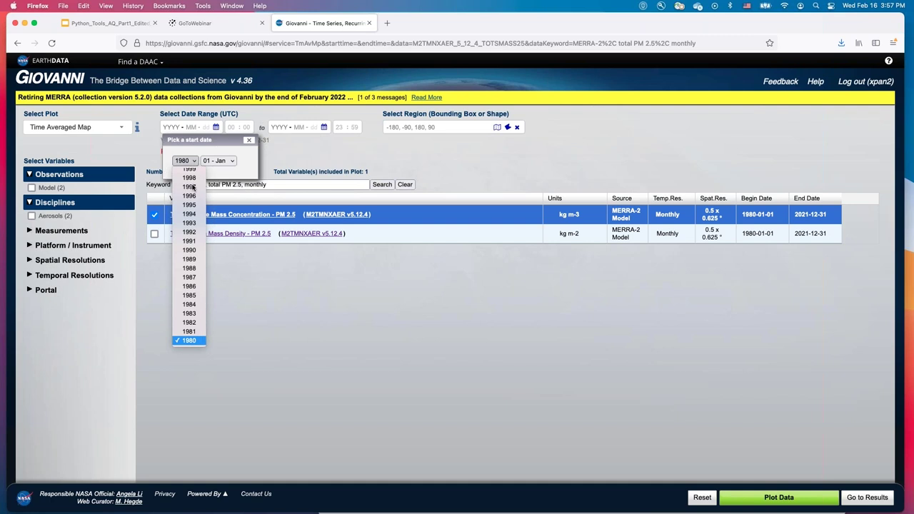
{"action": "scroll", "coordinate": [192, 273], "scroll_direction": "up", "scroll_amount": 5}
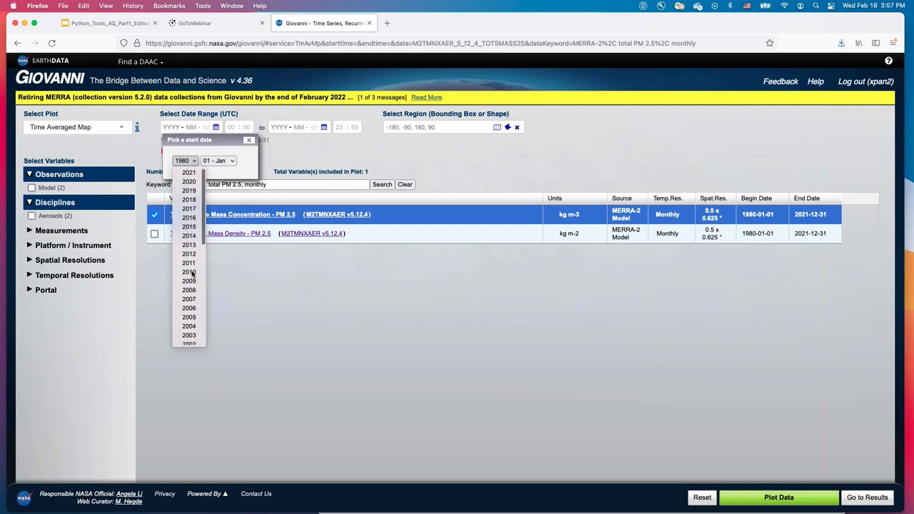
{"action": "left_click", "coordinate": [189, 172]}
{"action": "left_click", "coordinate": [220, 162]}
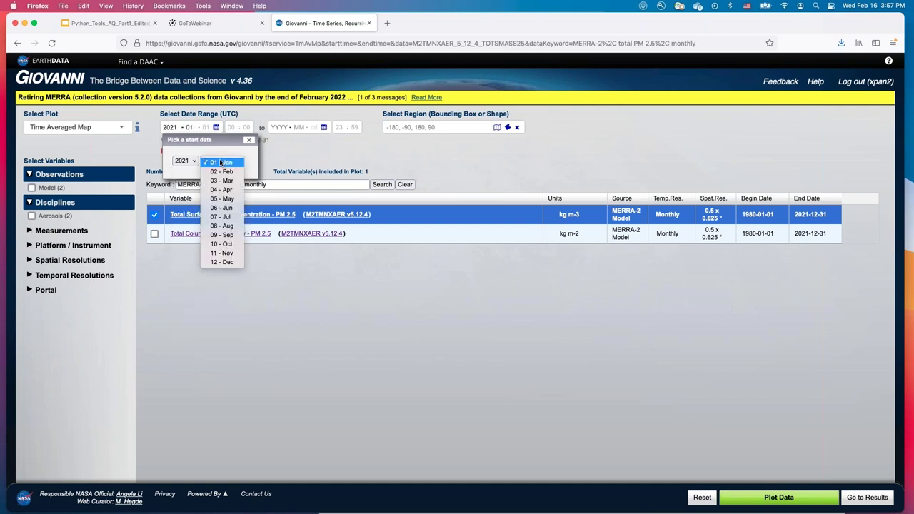
{"action": "left_click", "coordinate": [221, 226]}
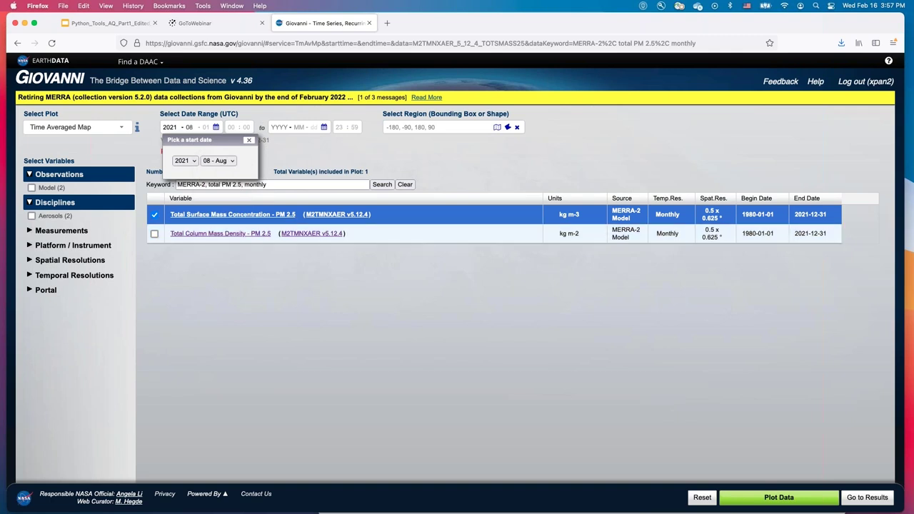
{"action": "left_click", "coordinate": [250, 140]}
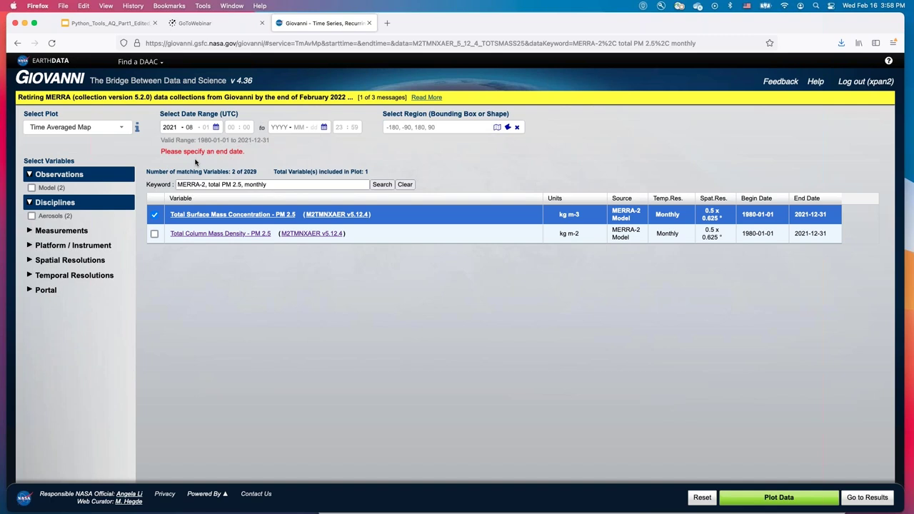
- Set the end of the plot's date range to August 2021
{"action": "left_click", "coordinate": [324, 128]}
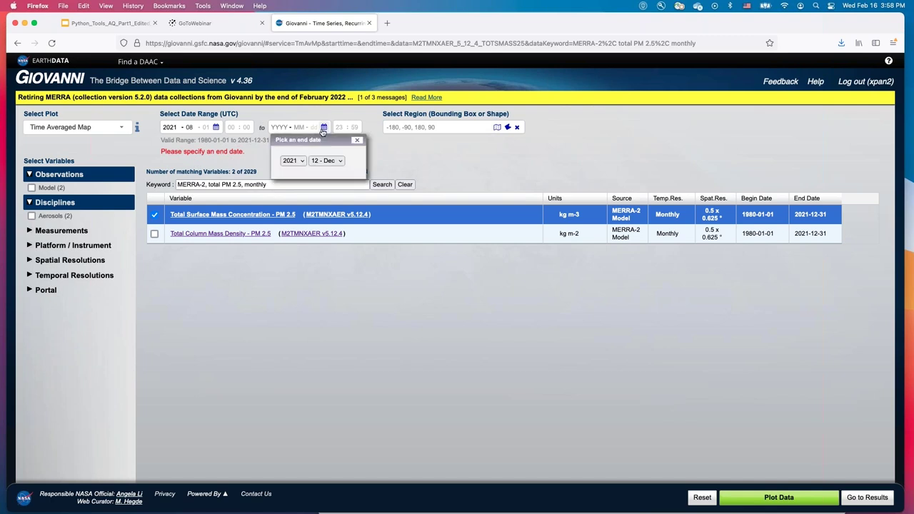
{"action": "left_click", "coordinate": [333, 163]}
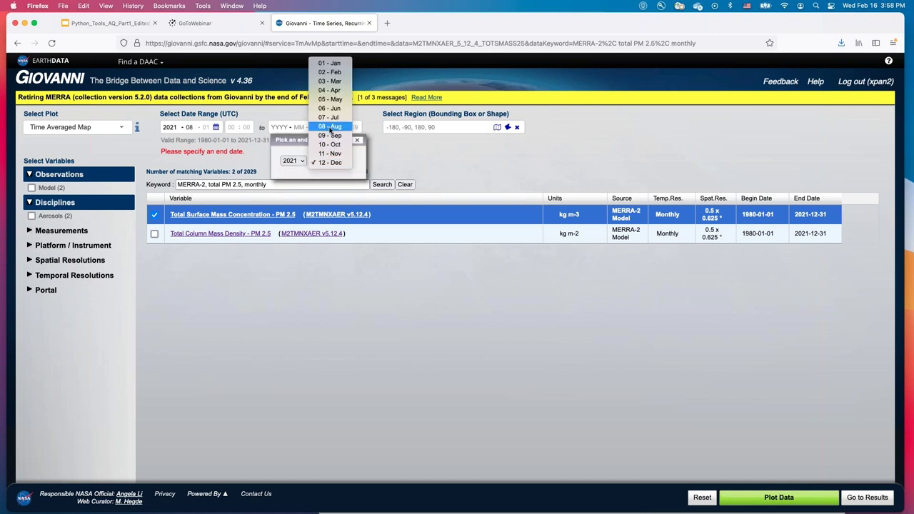
{"action": "left_click", "coordinate": [330, 127]}
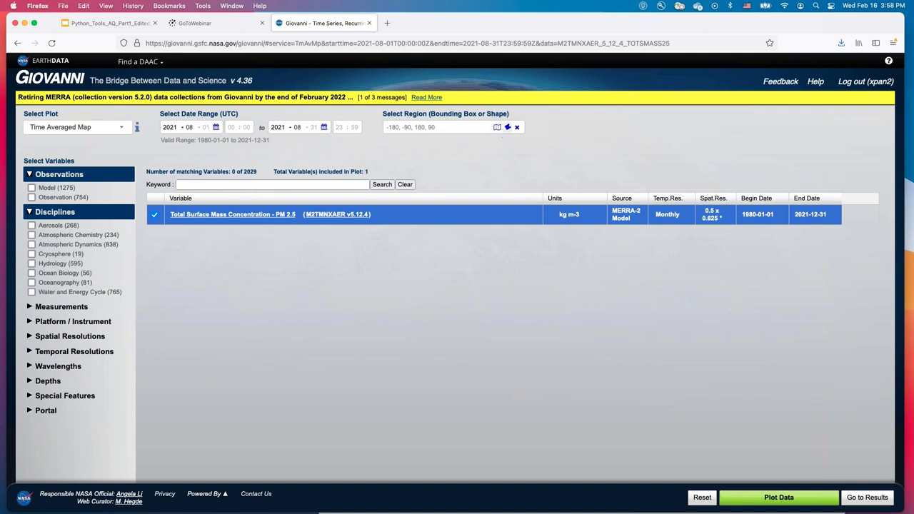
- Draw a bounding box over North America on the region map, from about -134.3, 17.0 to -42.9, 64.1
{"action": "left_click", "coordinate": [498, 128]}
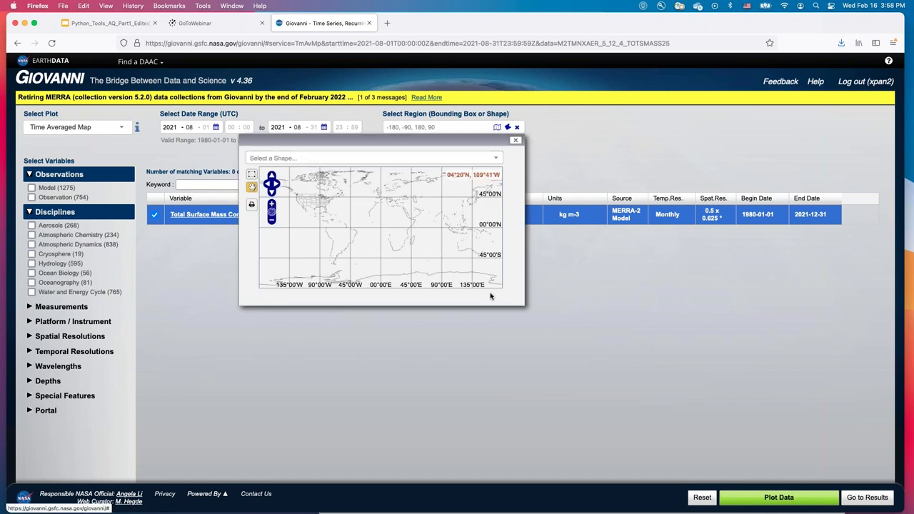
{"action": "left_click", "coordinate": [281, 190]}
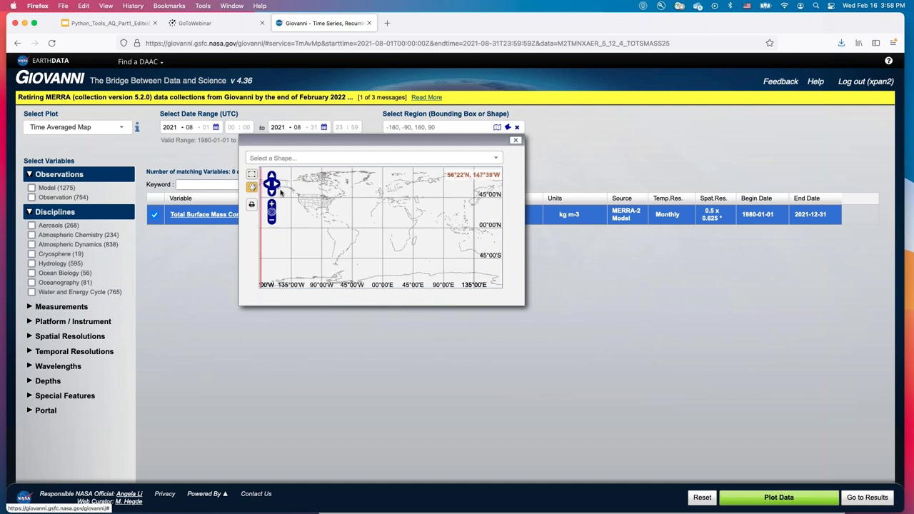
{"action": "left_click", "coordinate": [252, 174]}
{"action": "left_click_drag", "start_coordinate": [292, 184], "coordinate": [353, 216]}
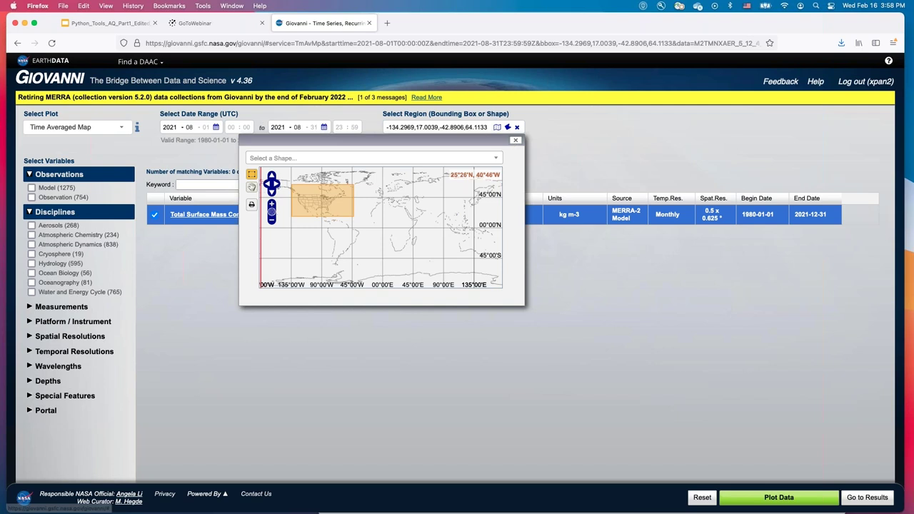
{"action": "left_click", "coordinate": [515, 140]}
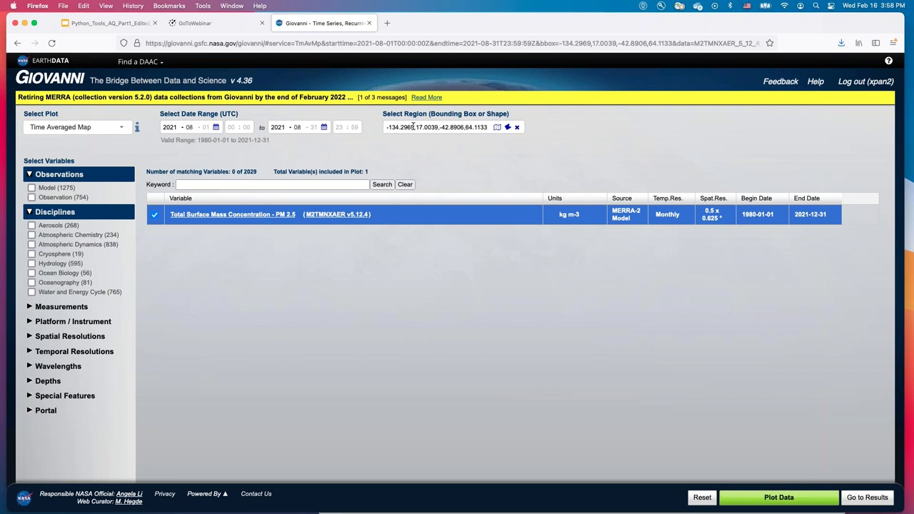
- Set the bounding box's western longitude to -133 and its southern latitude to 25
{"action": "left_click", "coordinate": [413, 126]}
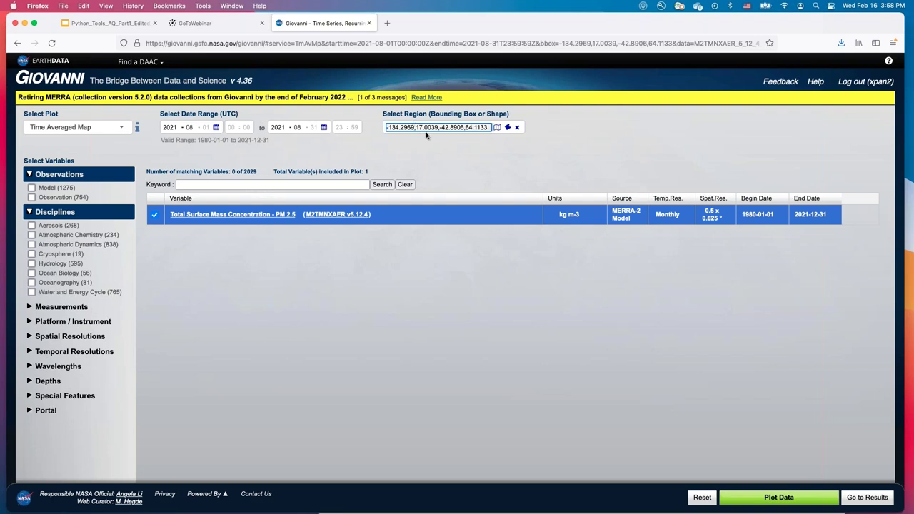
{"action": "key", "text": "BackSpace"}
{"action": "key", "text": "BackSpace"}
{"action": "key", "text": "BackSpace"}
{"action": "key", "text": "BackSpace"}
{"action": "key", "text": "BackSpace"}
{"action": "key", "text": "BackSpace"}
{"action": "key", "text": "BackSpace"}
{"action": "type", "text": "3"}
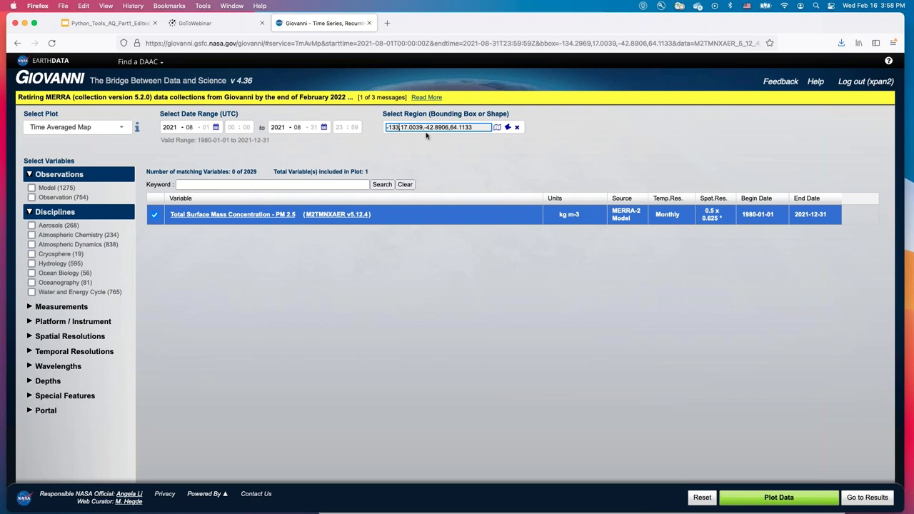
{"action": "type", "text": ","}
{"action": "key", "text": "BackSpace"}
{"action": "key", "text": "BackSpace"}
{"action": "key", "text": "BackSpace"}
{"action": "key", "text": "BackSpace"}
{"action": "key", "text": "BackSpace"}
{"action": "key", "text": "BackSpace"}
{"action": "key", "text": "BackSpace"}
{"action": "key", "text": "BackSpace"}
{"action": "type", "text": "25,"}
- Set the bounding box's eastern longitude to 62 and northern latitude to 67, and check the region on the map
{"action": "left_click", "coordinate": [442, 127]}
{"action": "key", "text": "BackSpace"}
{"action": "key", "text": "BackSpace"}
{"action": "key", "text": "BackSpace"}
{"action": "key", "text": "BackSpace"}
{"action": "key", "text": "BackSpace"}
{"action": "key", "text": "BackSpace"}
{"action": "key", "text": "BackSpace"}
{"action": "key", "text": "BackSpace"}
{"action": "key", "text": "BackSpace"}
{"action": "key", "text": "BackSpace"}
{"action": "key", "text": "BackSpace"}
{"action": "key", "text": "BackSpace"}
{"action": "type", "text": "6"}
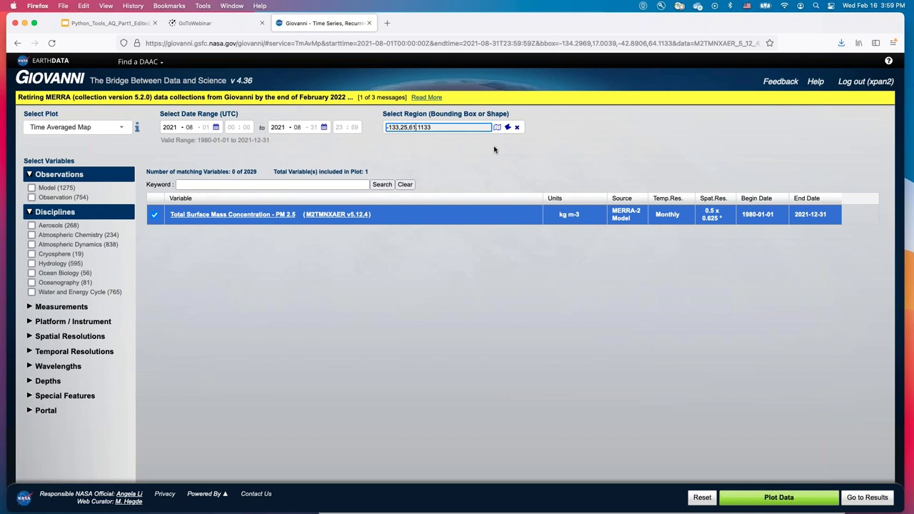
{"action": "type", "text": "2"}
{"action": "key", "text": "BackSpace"}
{"action": "key", "text": "BackSpace"}
{"action": "key", "text": "BackSpace"}
{"action": "key", "text": "BackSpace"}
{"action": "type", "text": "6"}
{"action": "left_click", "coordinate": [498, 127]}
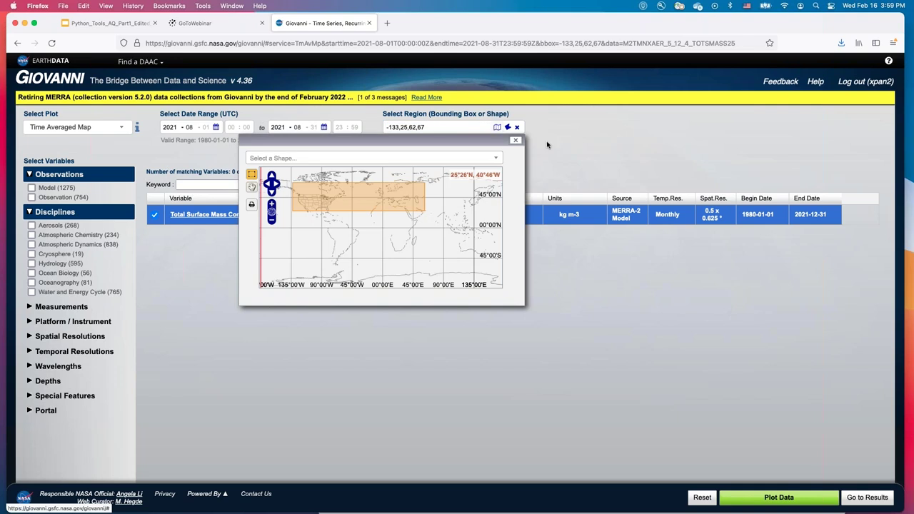
{"action": "left_click", "coordinate": [515, 140]}
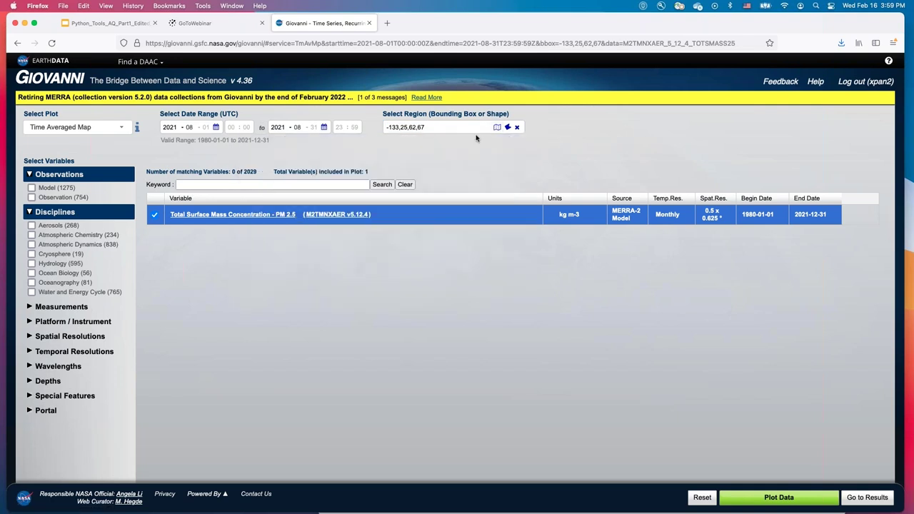
- Correct the bounding box's eastern longitude to -62 and plot the time averaged map
{"action": "left_click", "coordinate": [418, 127]}
{"action": "type", "text": "-"}
{"action": "left_click", "coordinate": [498, 127]}
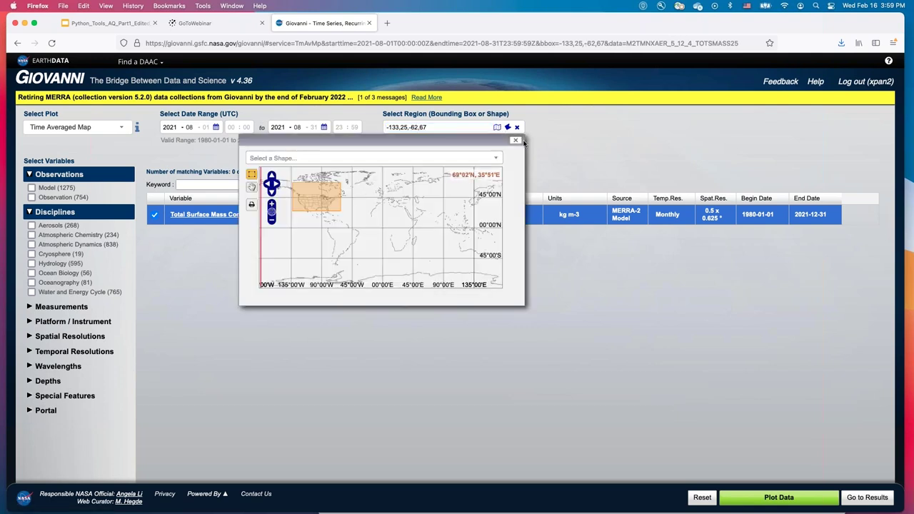
{"action": "left_click", "coordinate": [516, 141]}
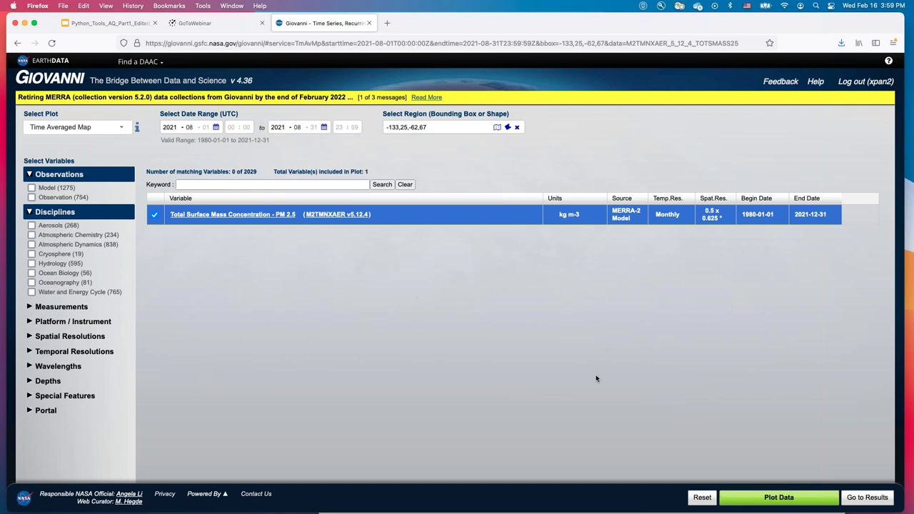
{"action": "left_click", "coordinate": [758, 500]}
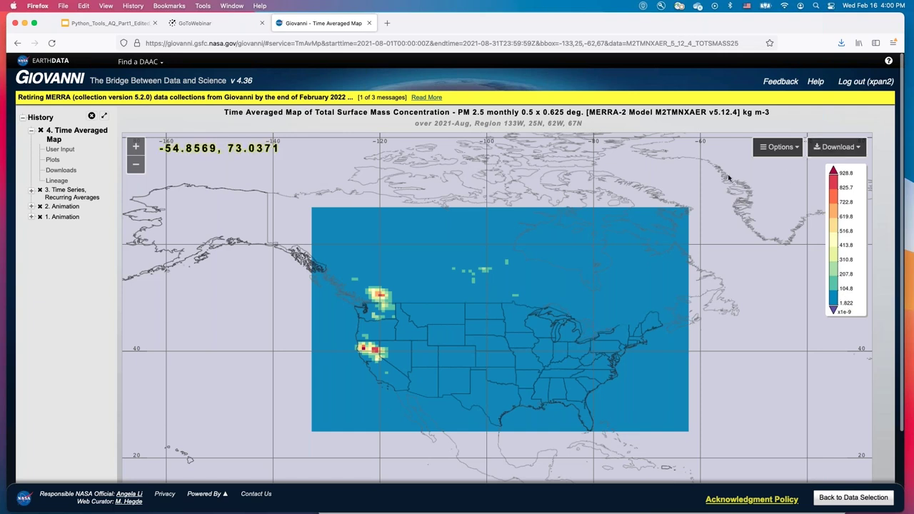
- Re-plot the map with a data range maximum of 200e-09 and smoothing on
{"action": "left_click", "coordinate": [799, 148]}
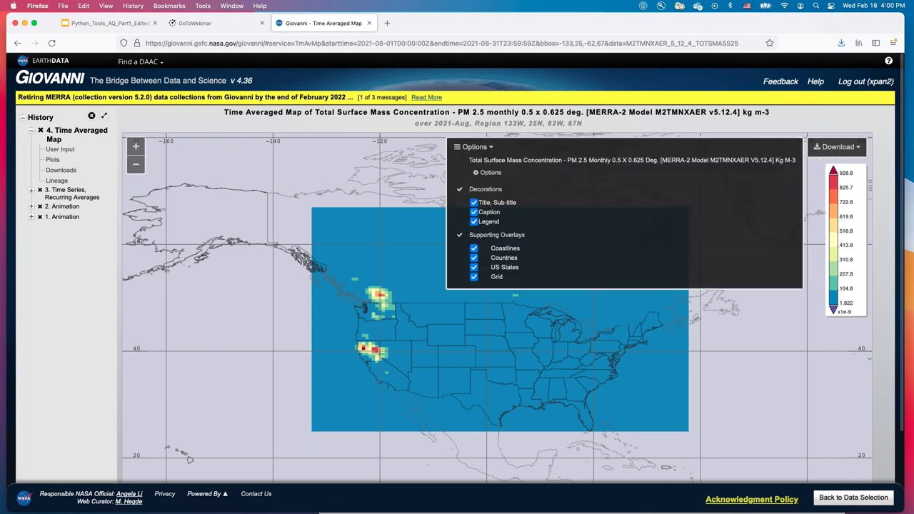
{"action": "left_click", "coordinate": [489, 173]}
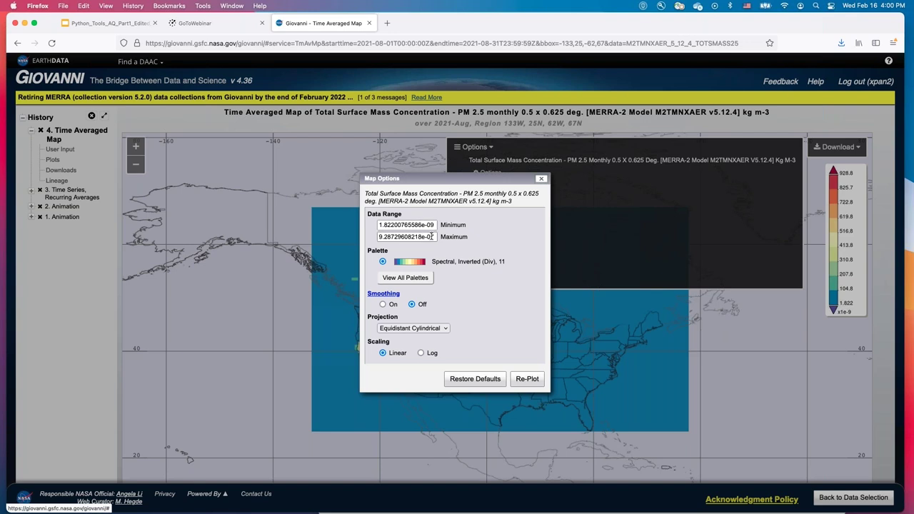
{"action": "left_click", "coordinate": [432, 237]}
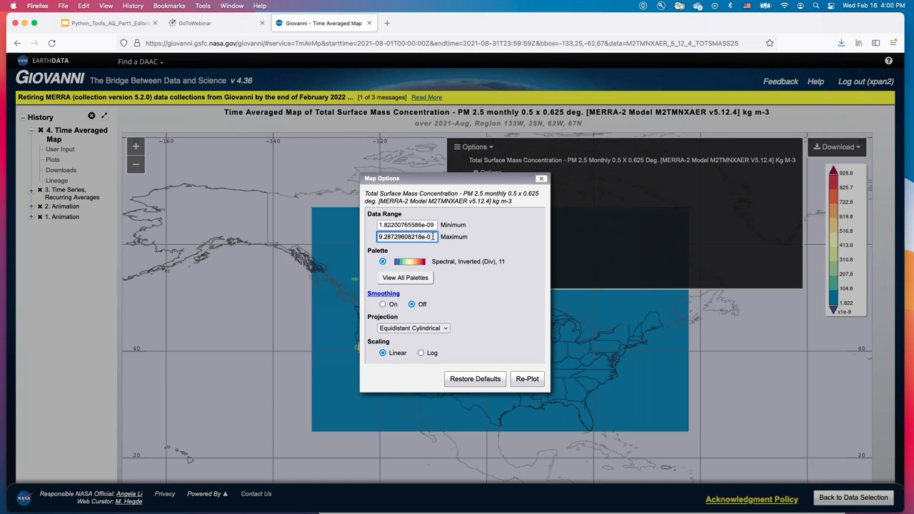
{"action": "left_click_drag", "start_coordinate": [380, 236], "coordinate": [420, 237]}
{"action": "type", "text": "200e-09"}
{"action": "left_click", "coordinate": [525, 379]}
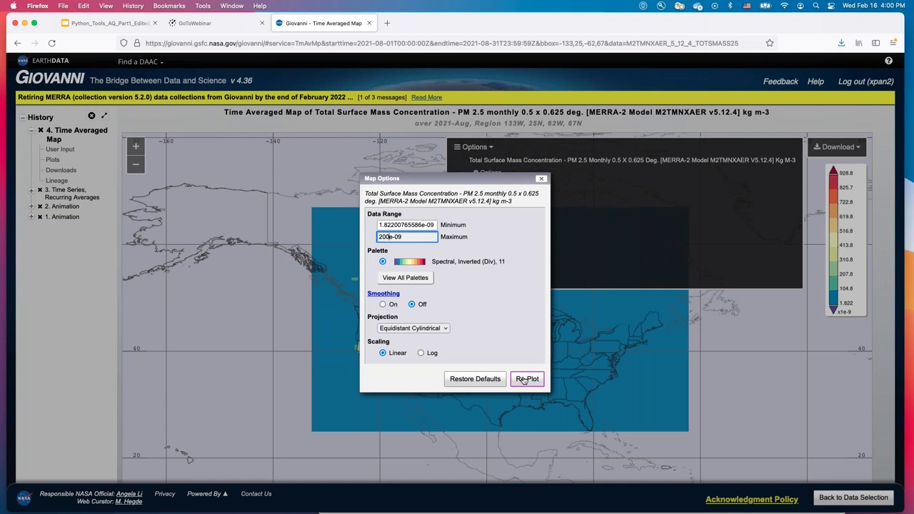
{"action": "left_click", "coordinate": [383, 304]}
{"action": "left_click", "coordinate": [523, 383]}
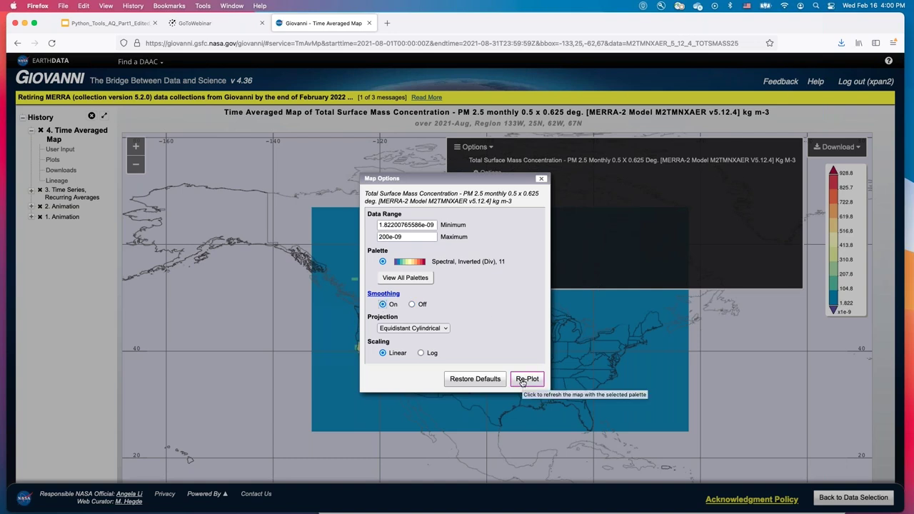
{"action": "left_click", "coordinate": [522, 381]}
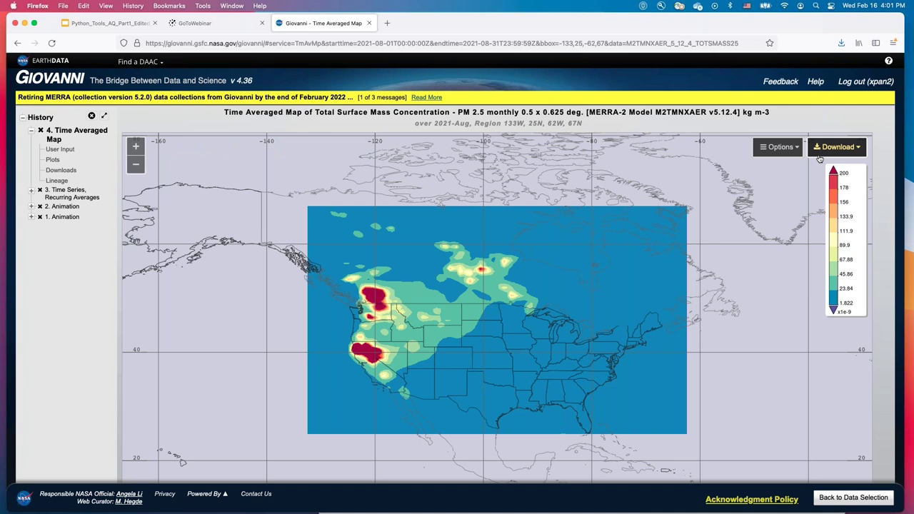
- Download the map as a PNG, view it in Preview, and close the image
{"action": "left_click", "coordinate": [848, 147]}
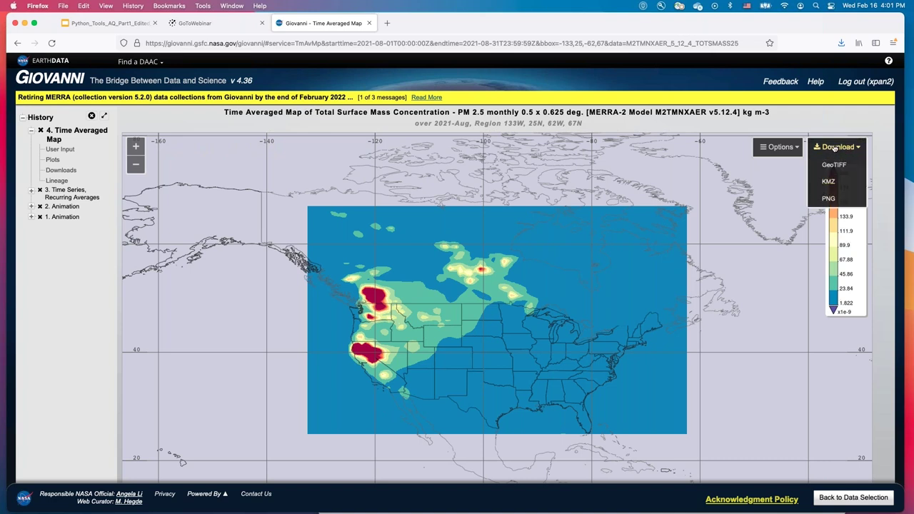
{"action": "left_click", "coordinate": [828, 199]}
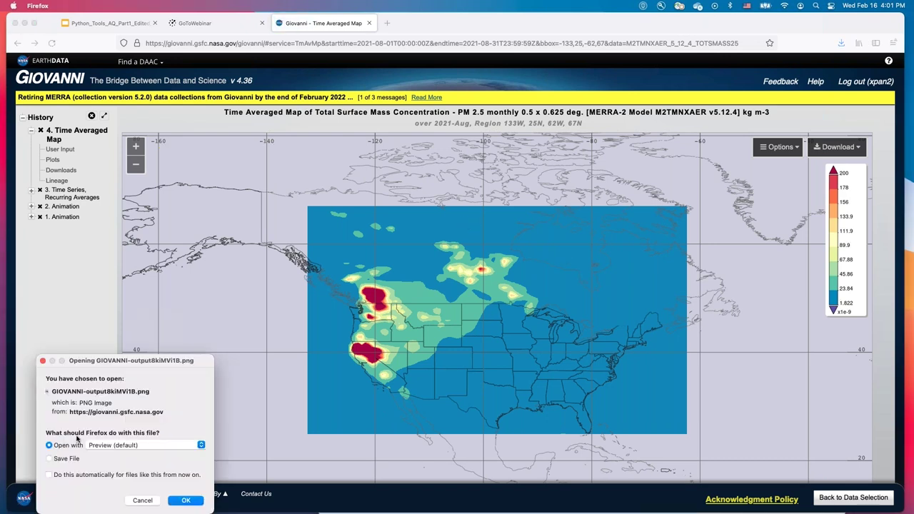
{"action": "left_click", "coordinate": [186, 501]}
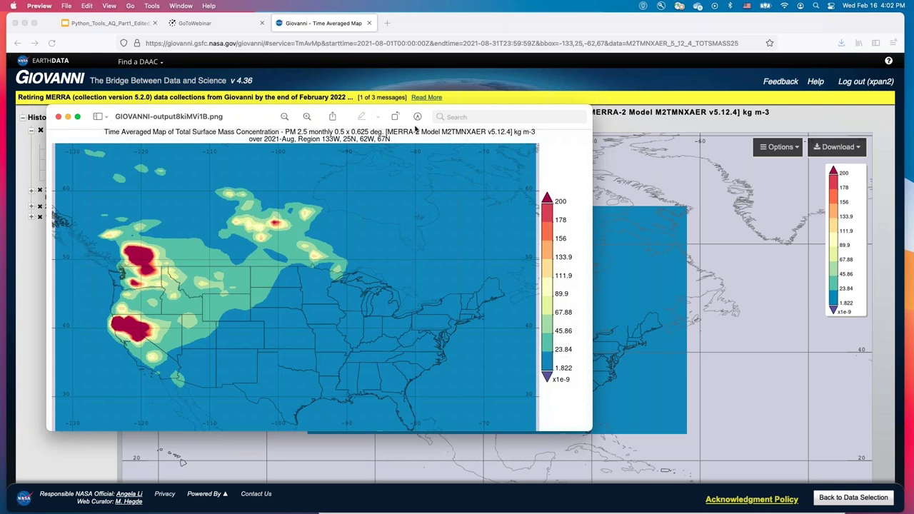
{"action": "left_click_drag", "start_coordinate": [251, 114], "coordinate": [289, 131]}
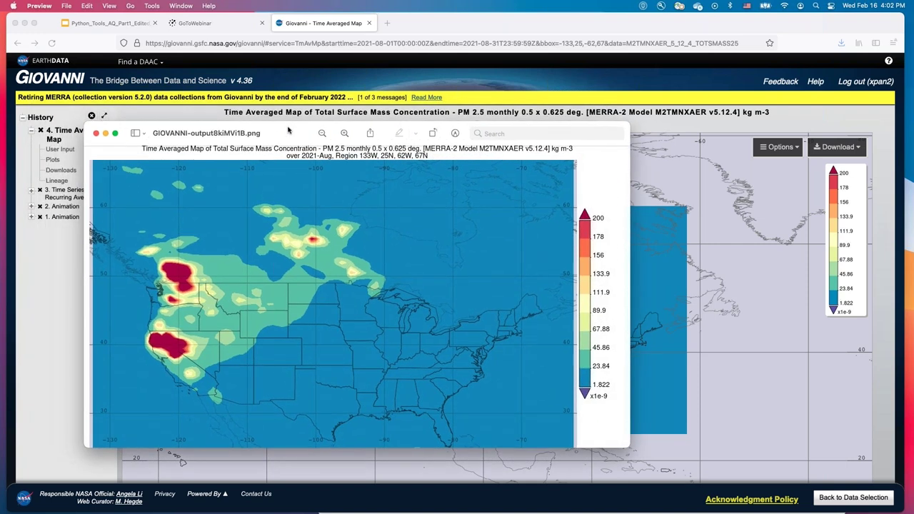
{"action": "left_click", "coordinate": [96, 134]}
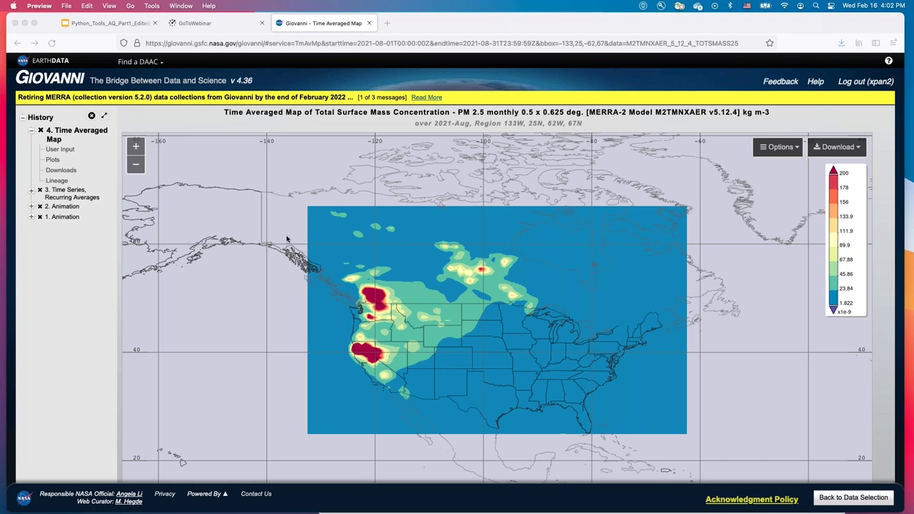
- Review the time averaged map's user input, plot, download files and processing lineage in the result history
{"action": "left_click", "coordinate": [61, 151]}
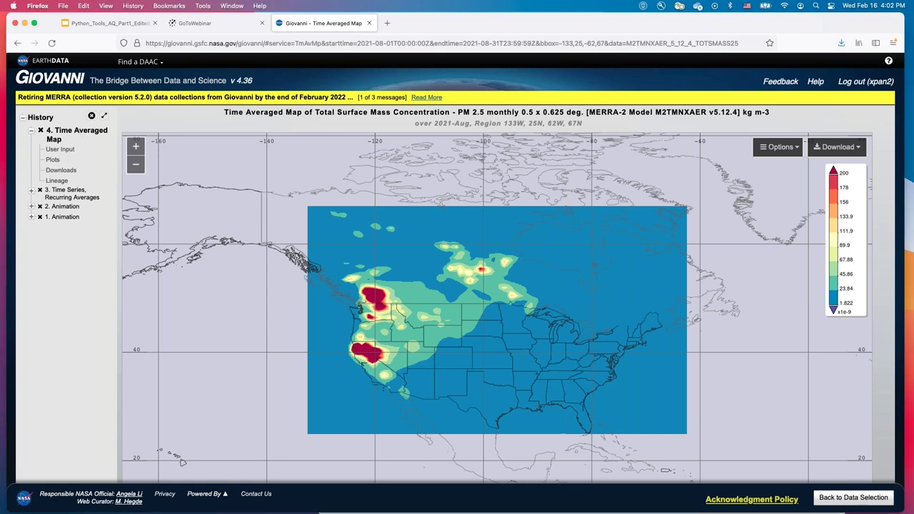
{"action": "left_click", "coordinate": [61, 149]}
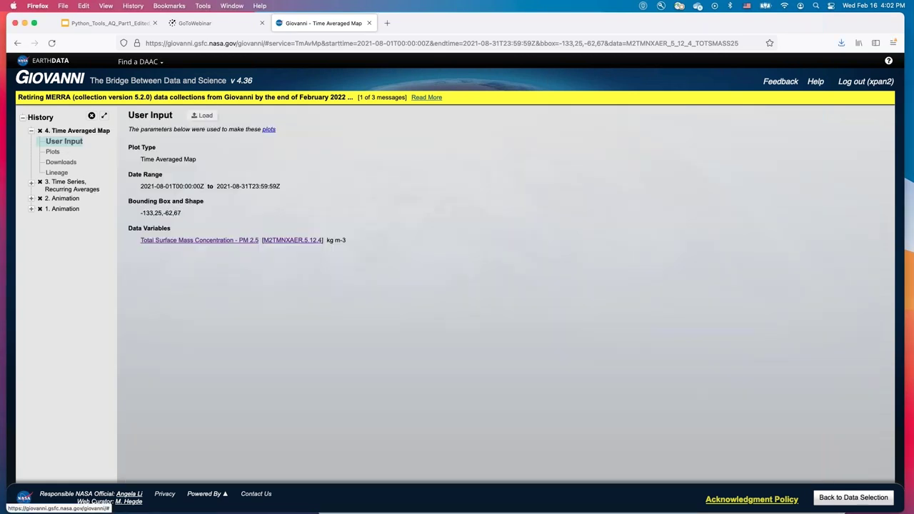
{"action": "left_click", "coordinate": [54, 153]}
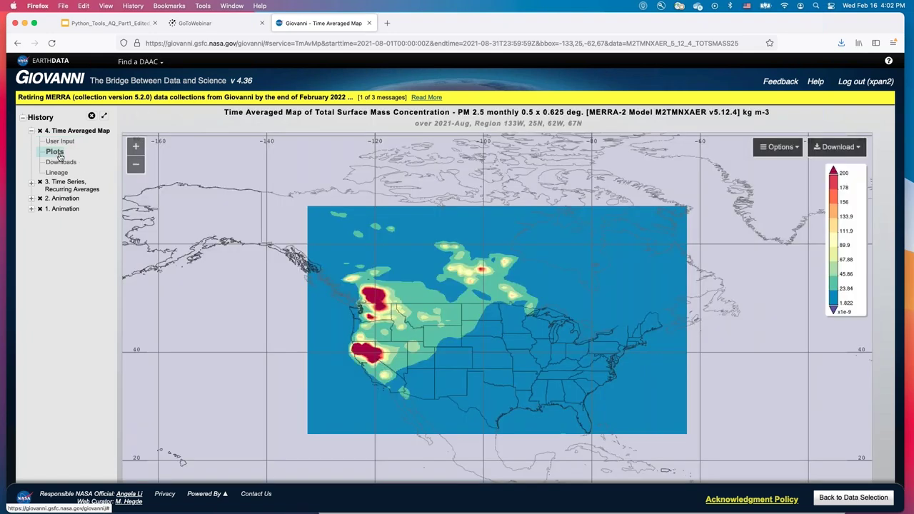
{"action": "left_click", "coordinate": [61, 164]}
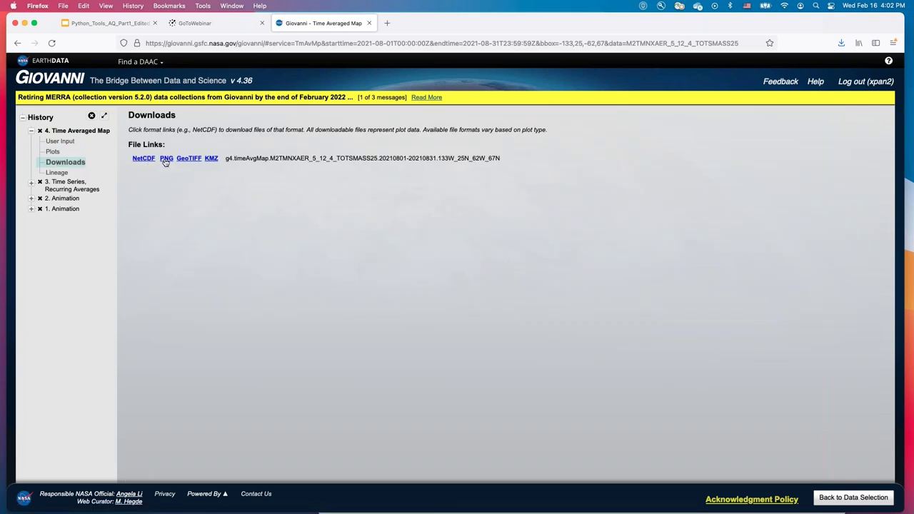
{"action": "left_click", "coordinate": [57, 172]}
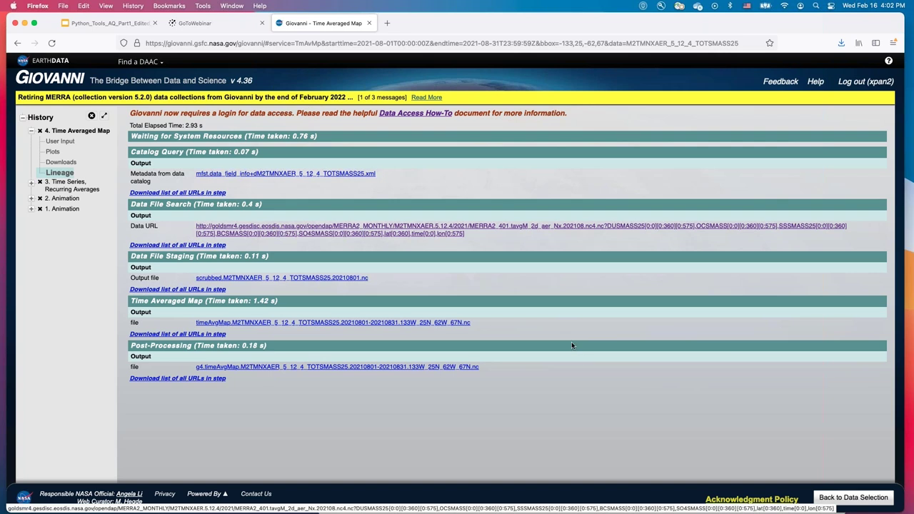
- Return to the data selection and change the plot type to Time Series, Recurring Averages
{"action": "left_click", "coordinate": [849, 497]}
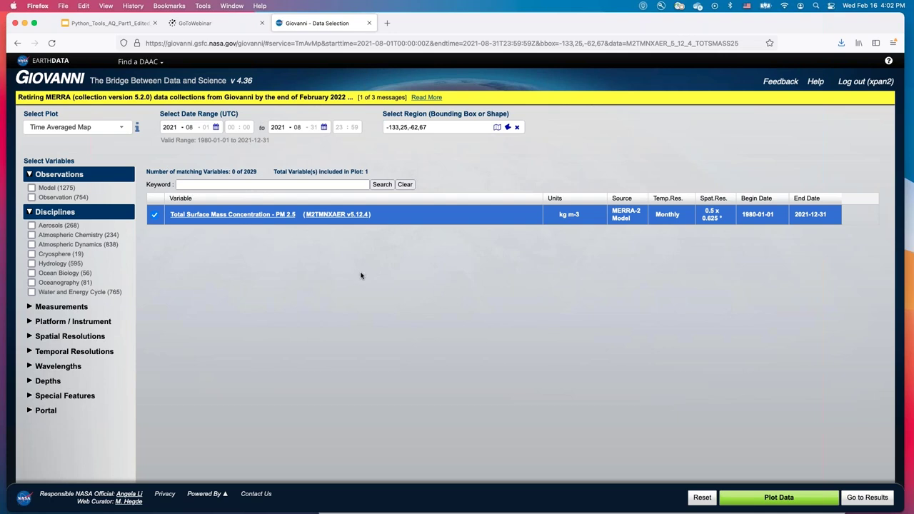
{"action": "left_click", "coordinate": [123, 129]}
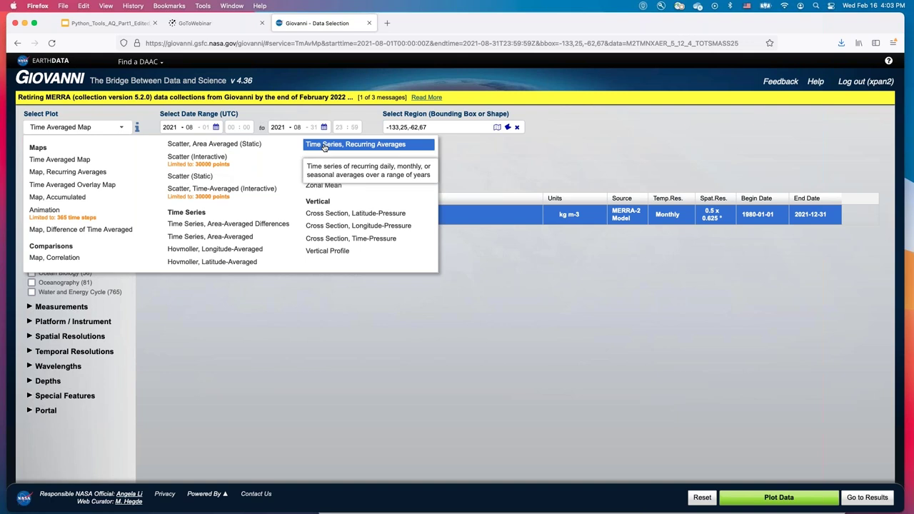
{"action": "left_click", "coordinate": [325, 145]}
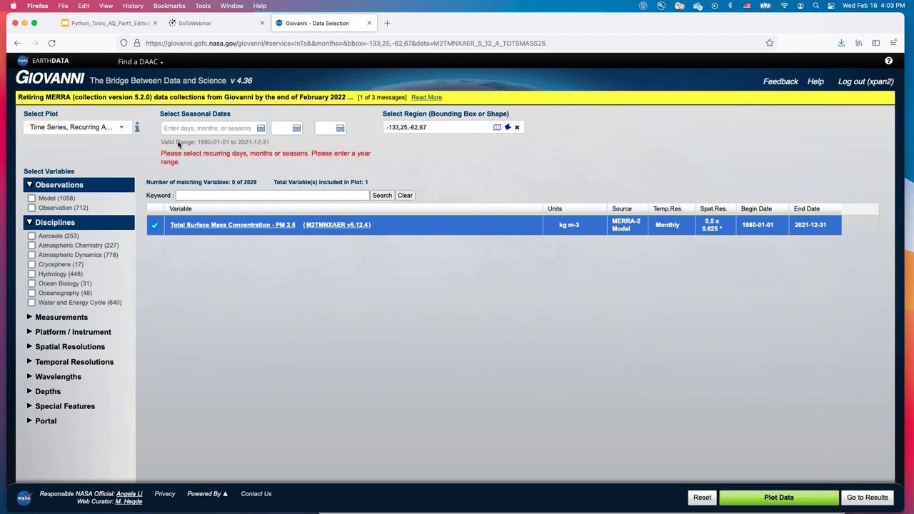
- Set the seasonal dates to the month of August for the years 2012 to 2021
{"action": "left_click", "coordinate": [233, 127]}
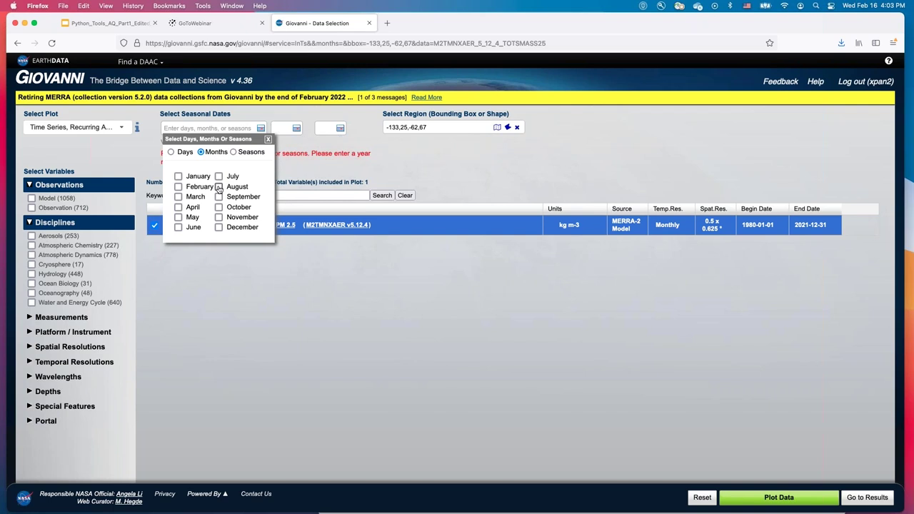
{"action": "left_click", "coordinate": [234, 152]}
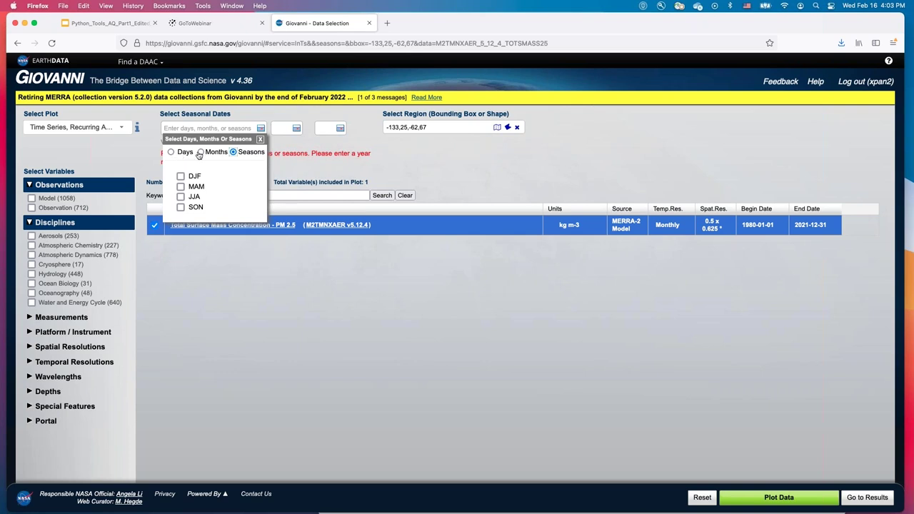
{"action": "left_click", "coordinate": [201, 153]}
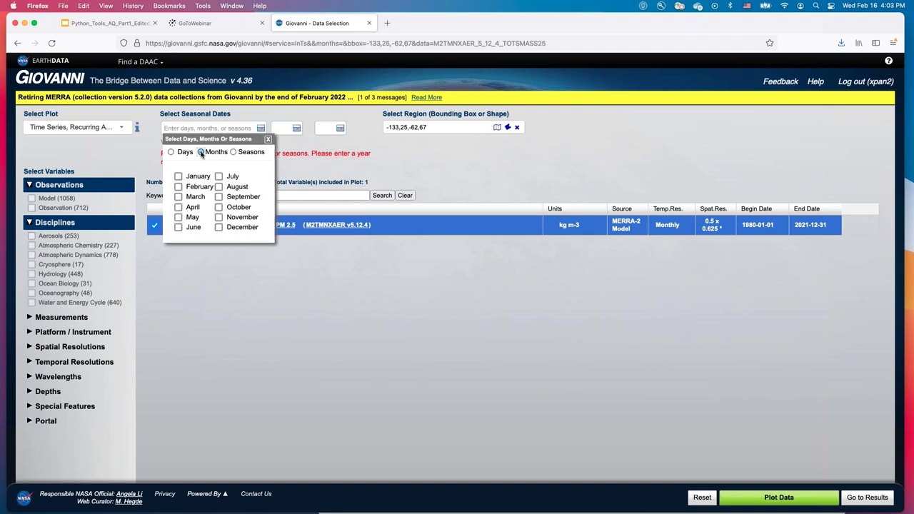
{"action": "left_click", "coordinate": [219, 186]}
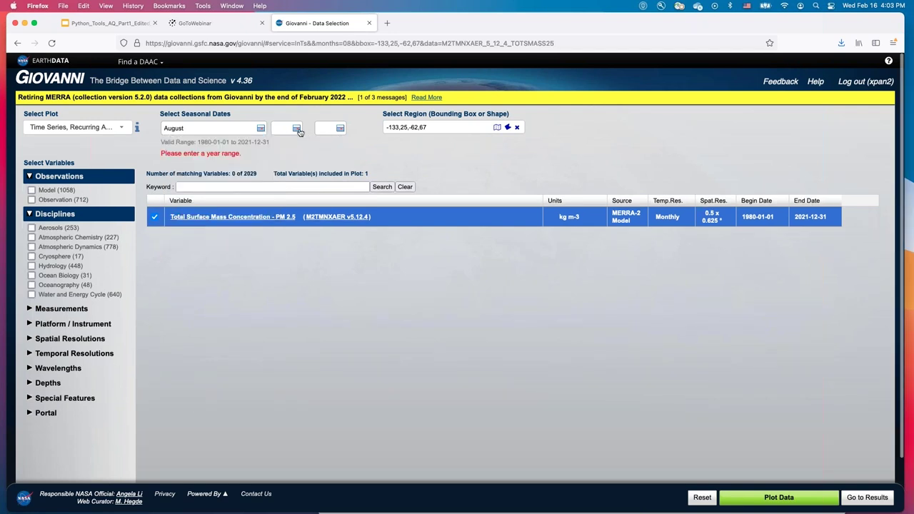
{"action": "left_click", "coordinate": [297, 130]}
{"action": "scroll", "coordinate": [303, 206], "scroll_direction": "down", "scroll_amount": 1}
{"action": "left_click", "coordinate": [300, 263]}
{"action": "left_click", "coordinate": [340, 126]}
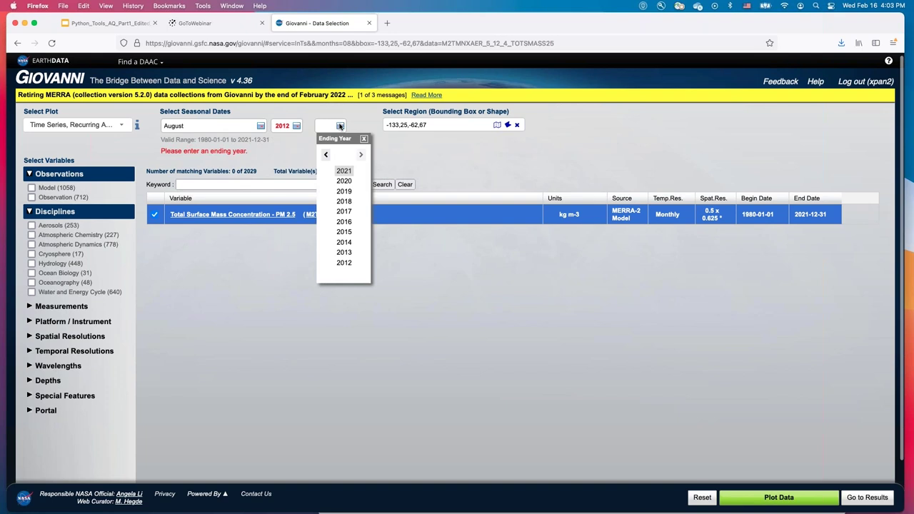
{"action": "left_click", "coordinate": [343, 171]}
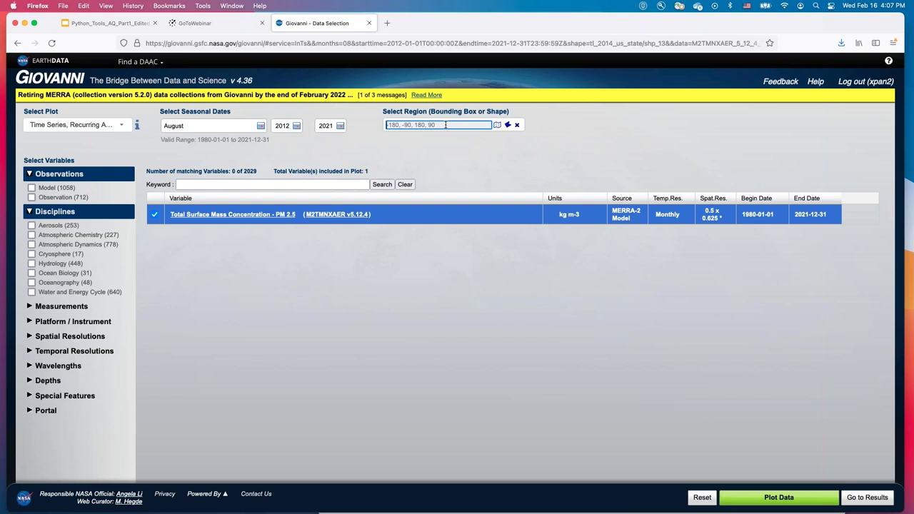
- Set the region to the US state shape California and plot the recurring averages time series
{"action": "left_click", "coordinate": [498, 127]}
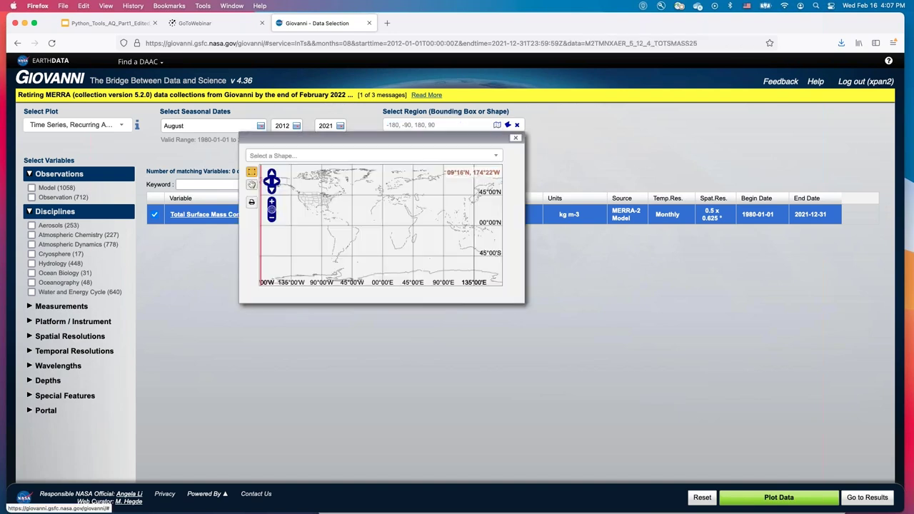
{"action": "left_click", "coordinate": [310, 157]}
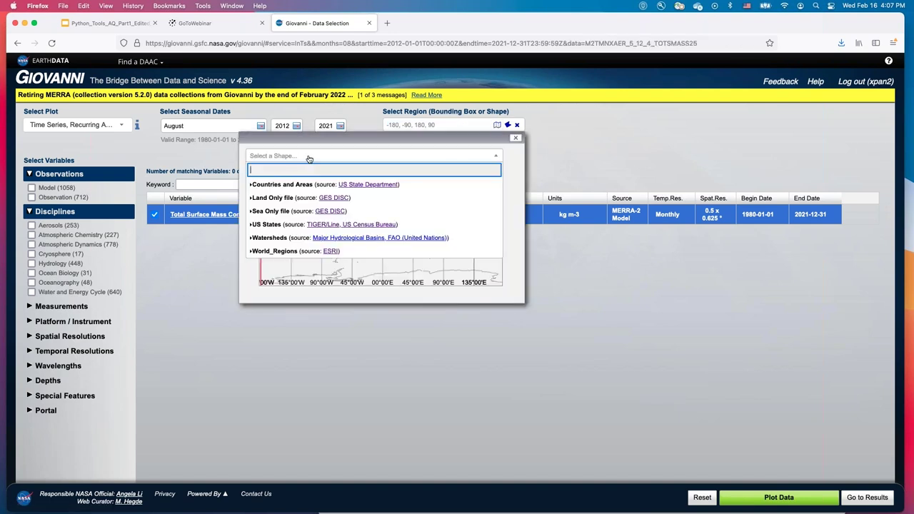
{"action": "left_click", "coordinate": [268, 226]}
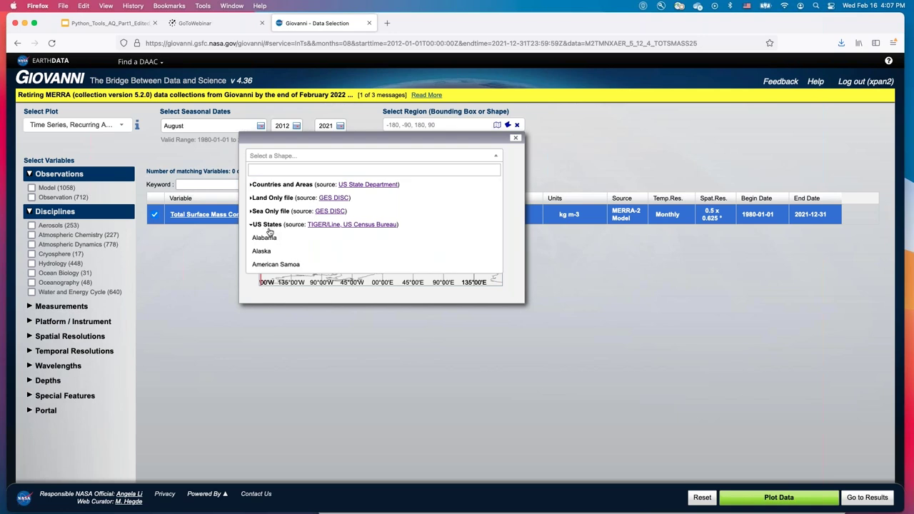
{"action": "scroll", "coordinate": [270, 238], "scroll_direction": "down", "scroll_amount": 4}
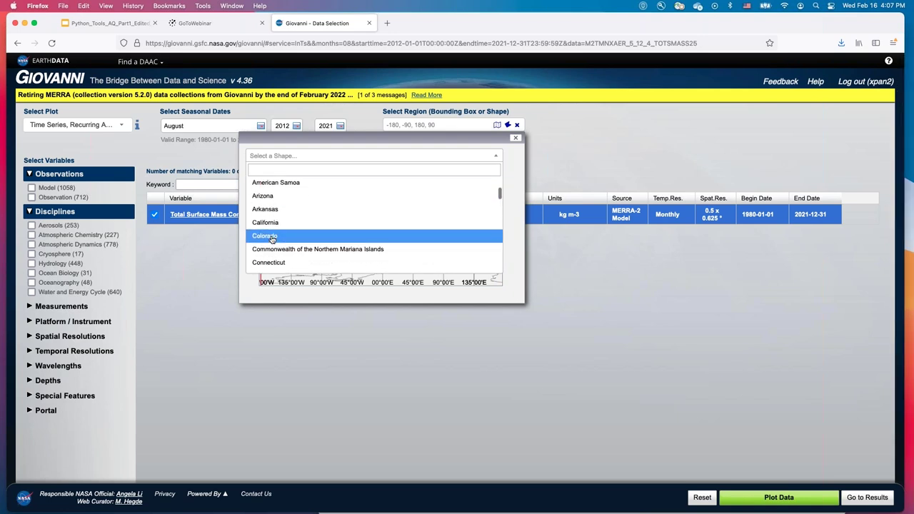
{"action": "left_click", "coordinate": [267, 224]}
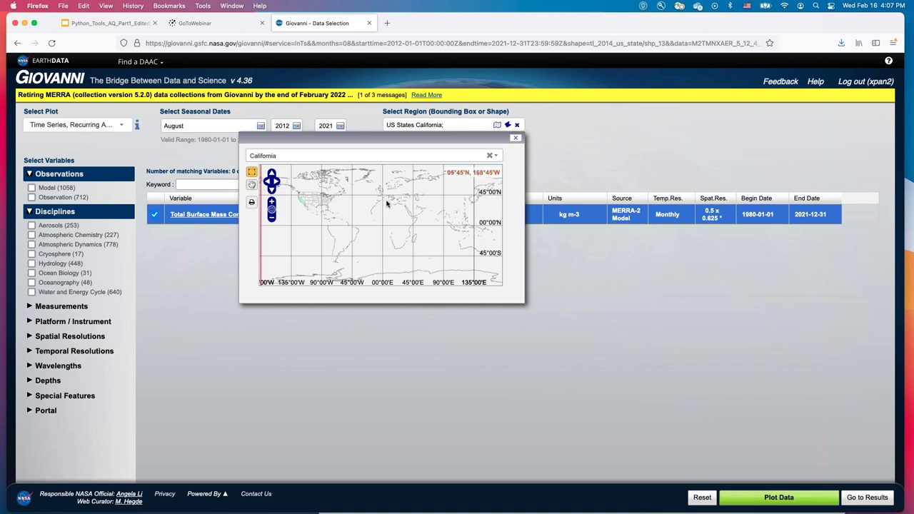
{"action": "left_click", "coordinate": [515, 138]}
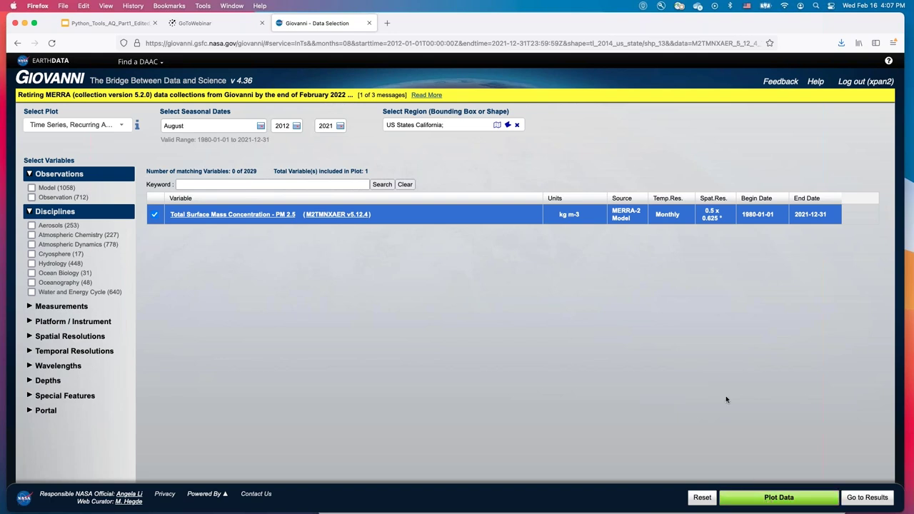
{"action": "left_click", "coordinate": [747, 502]}
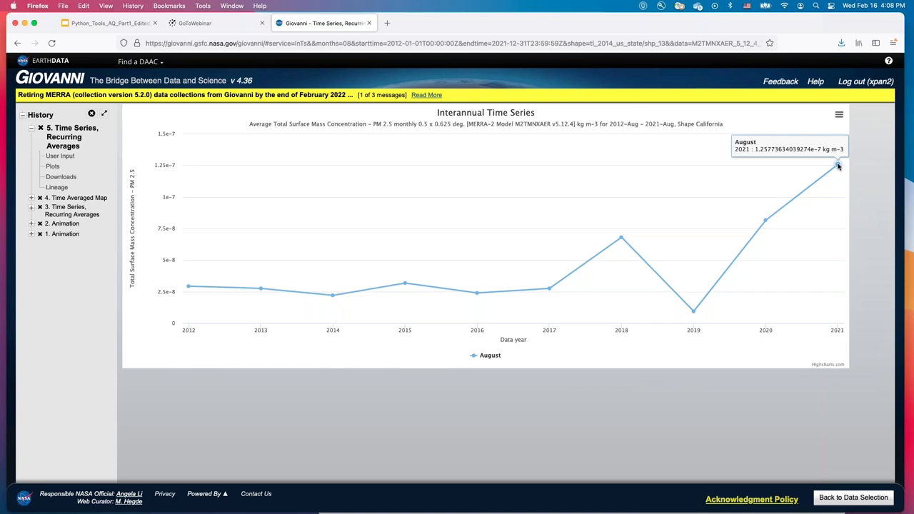
- Download the interannual time series chart as a PNG image, view it in Preview, and close the image
{"action": "left_click", "coordinate": [839, 115]}
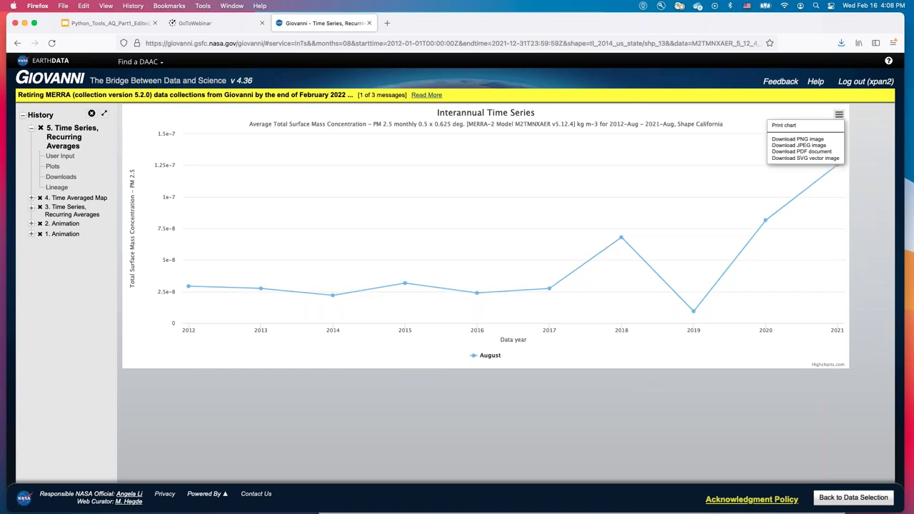
{"action": "left_click", "coordinate": [800, 139]}
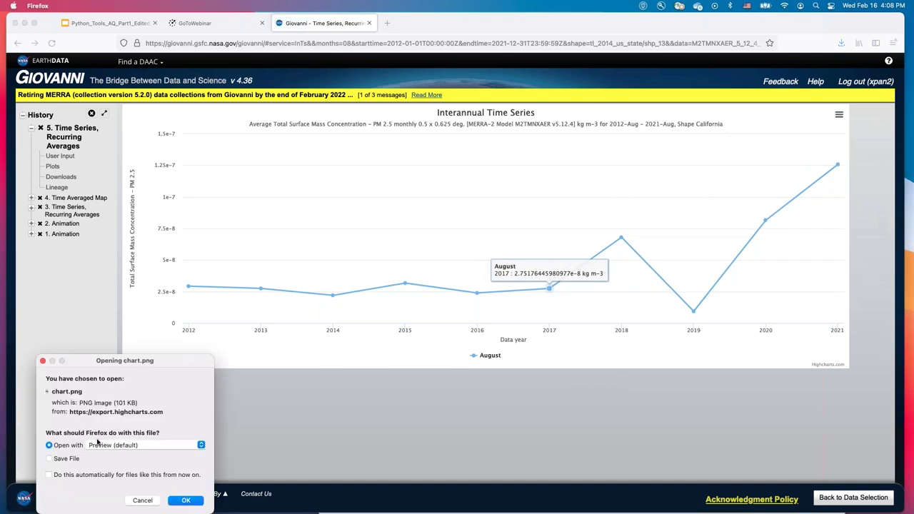
{"action": "left_click", "coordinate": [186, 500]}
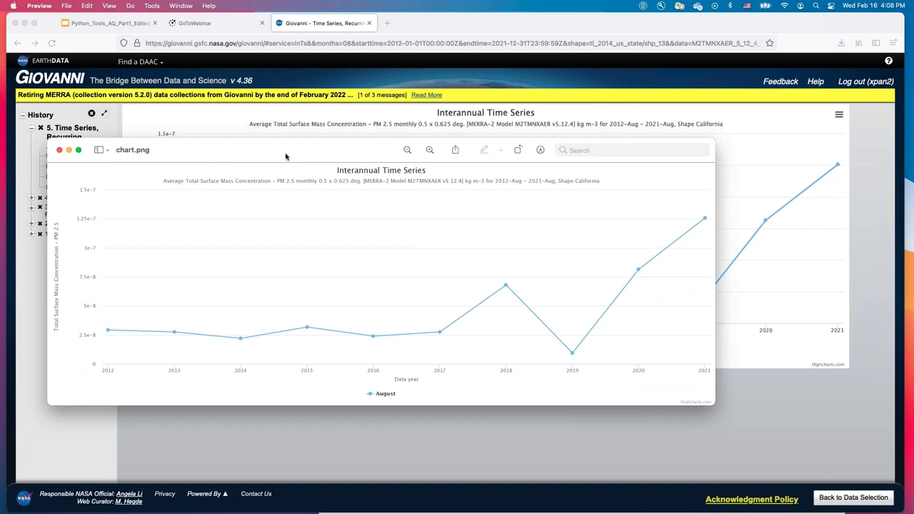
{"action": "left_click_drag", "start_coordinate": [281, 153], "coordinate": [315, 195]}
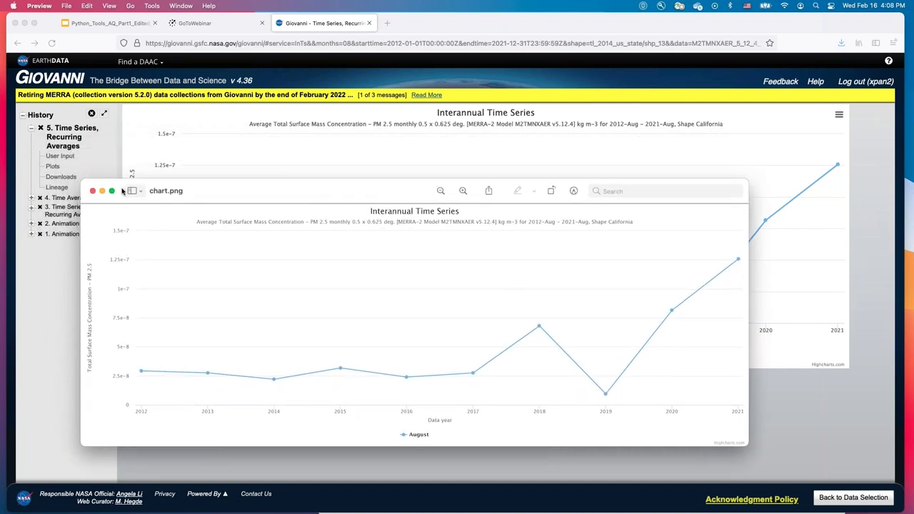
{"action": "left_click", "coordinate": [92, 191]}
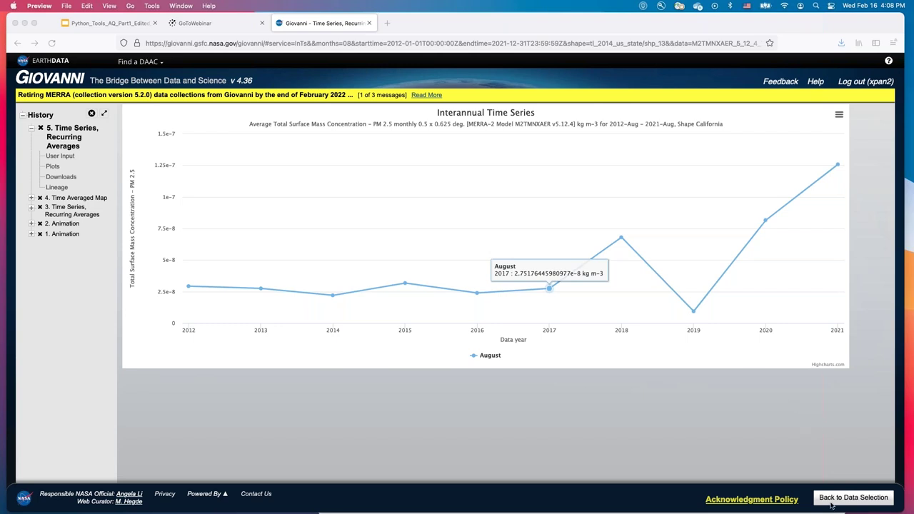
- Review the lineage of the recurring averages time series through its post-processing output, and return to the data selection
{"action": "left_click", "coordinate": [61, 188]}
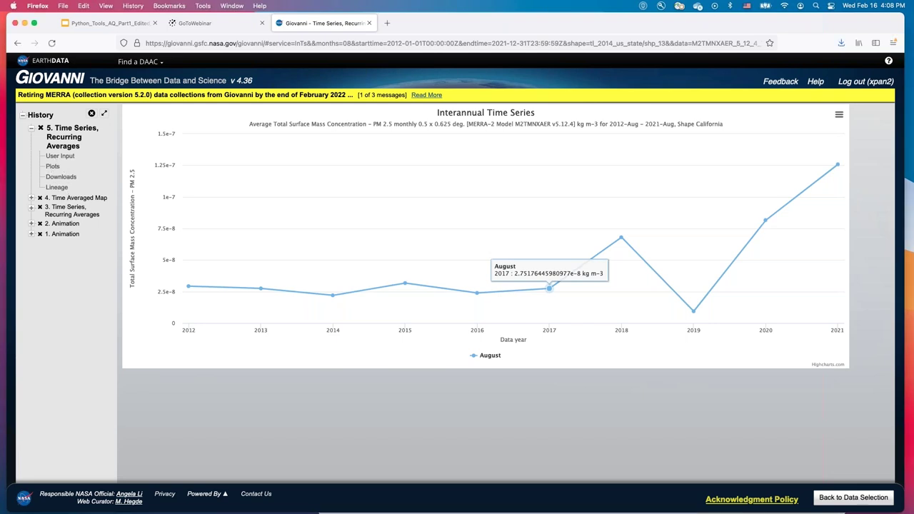
{"action": "left_click", "coordinate": [61, 188]}
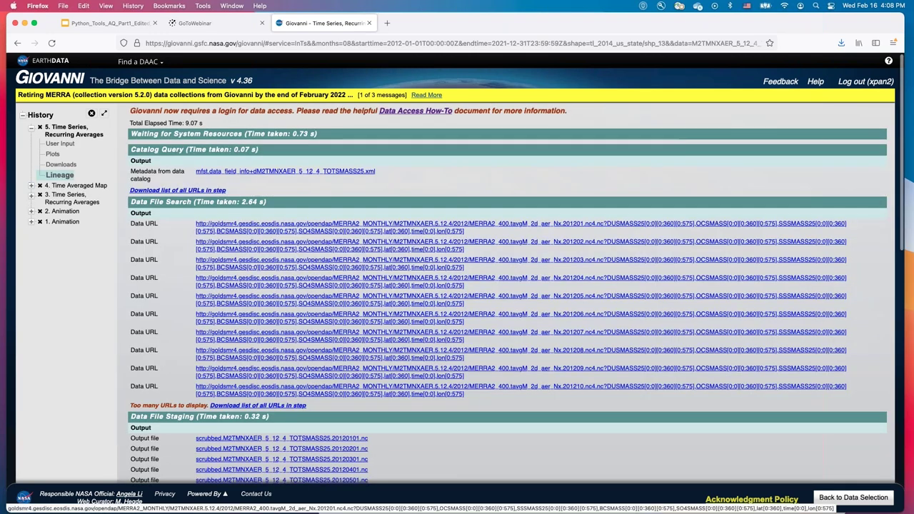
{"action": "scroll", "coordinate": [286, 266], "scroll_direction": "down", "scroll_amount": 5}
{"action": "scroll", "coordinate": [279, 272], "scroll_direction": "down", "scroll_amount": 10}
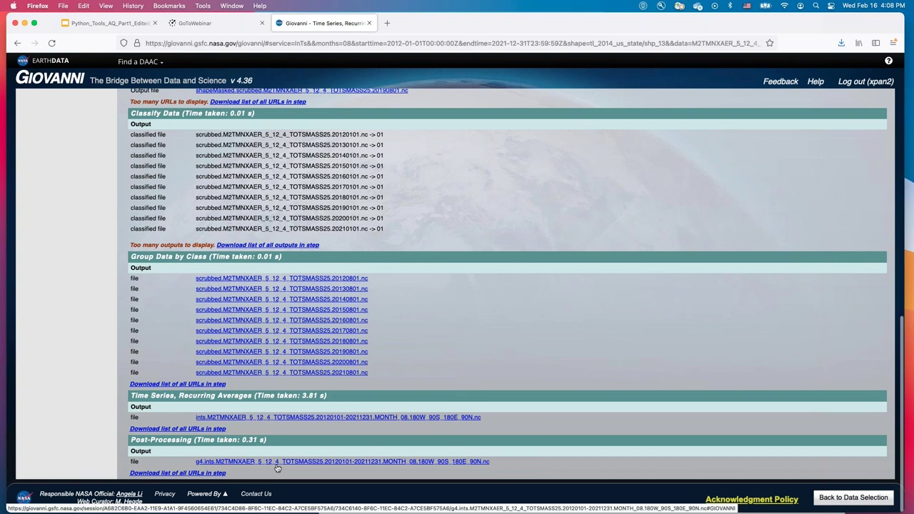
{"action": "left_click", "coordinate": [867, 500]}
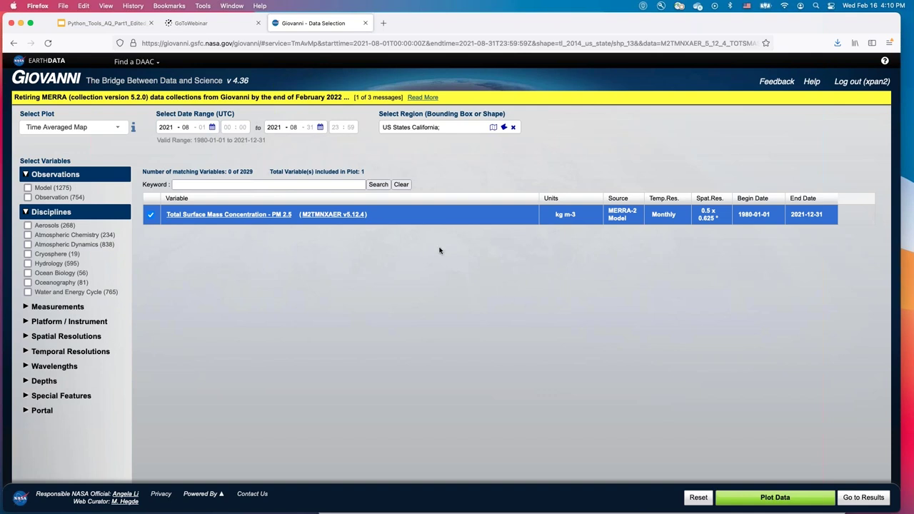
- Switch to the Python_Tools_AQ_Part1 presentation in Google Slides and present it past the Giovanni How-Tos and FAQs slide
{"action": "left_click", "coordinate": [107, 25]}
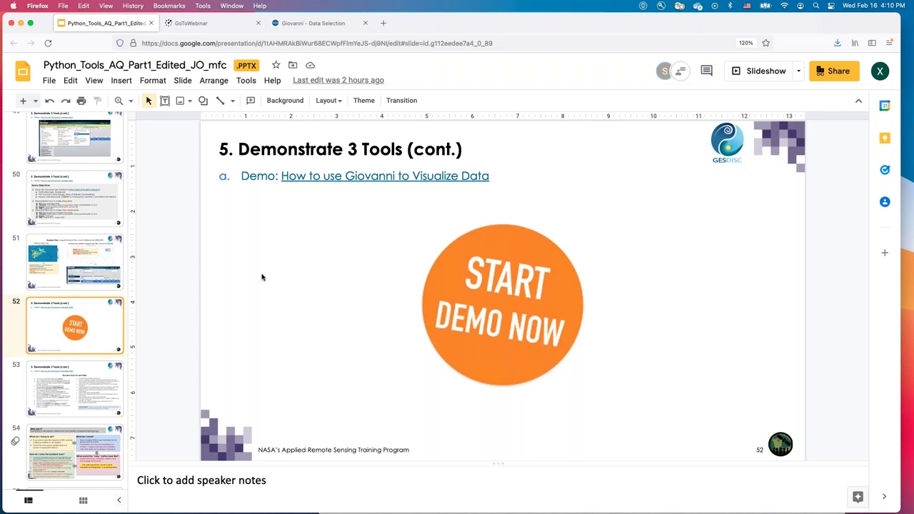
{"action": "left_click", "coordinate": [763, 72]}
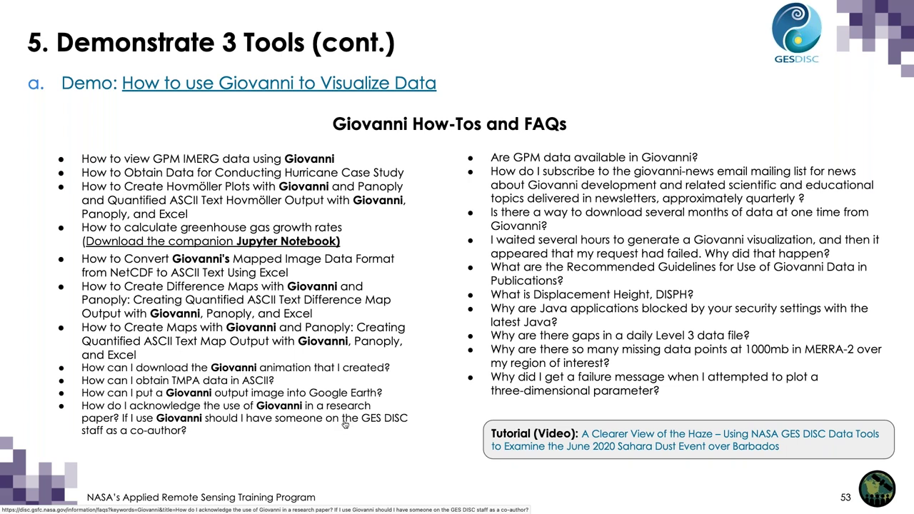
{"action": "key", "text": "Right"}
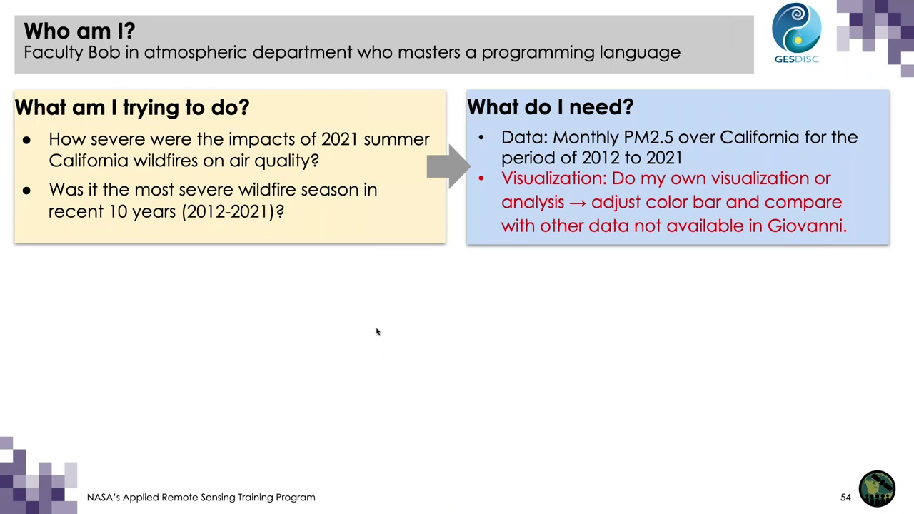
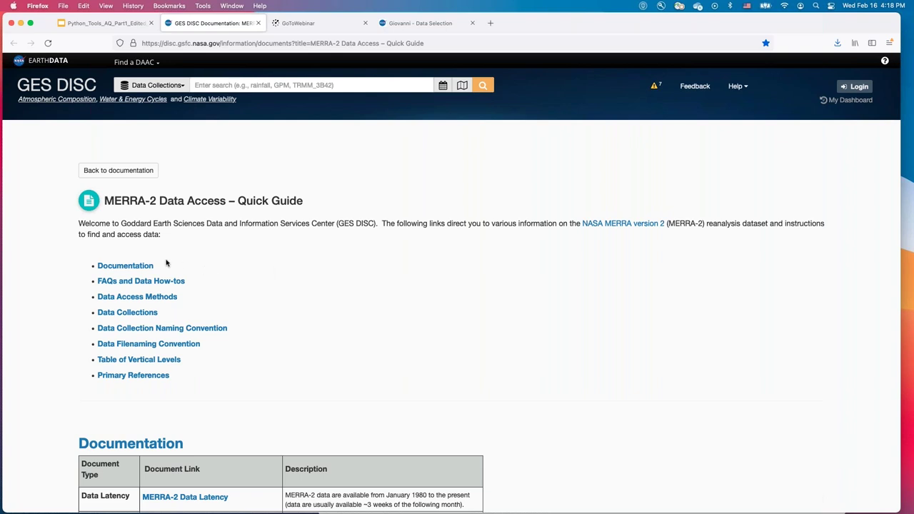
- Open the MERRA-2 Data File Specification from the Documentation section of the MERRA-2 quick guide
{"action": "left_click", "coordinate": [145, 268]}
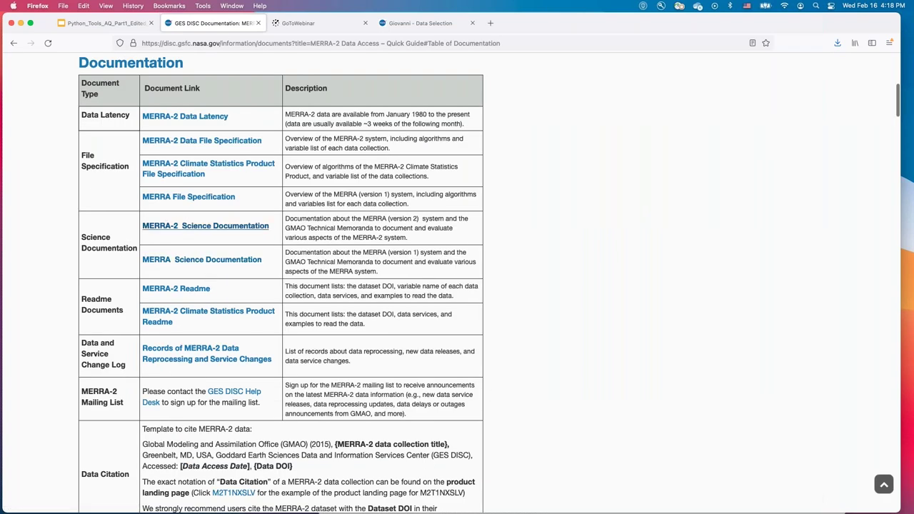
{"action": "left_click", "coordinate": [215, 143]}
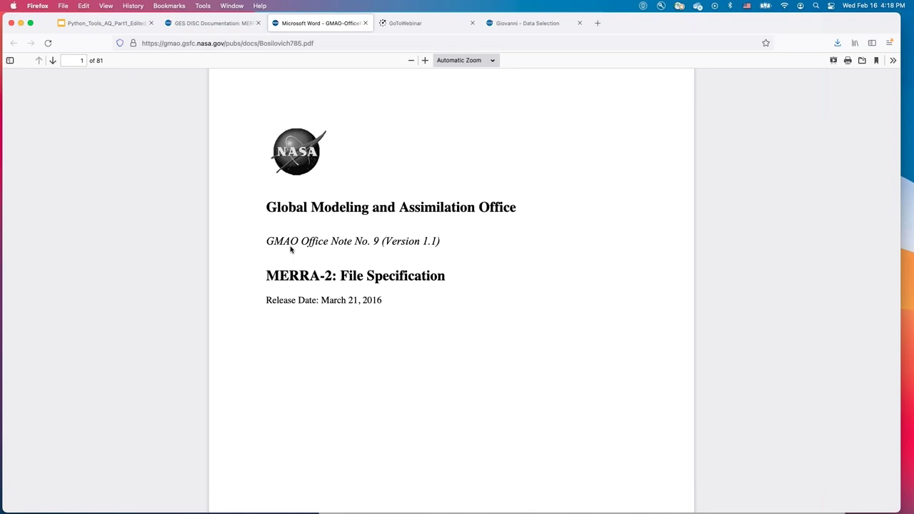
{"action": "scroll", "coordinate": [365, 341], "scroll_direction": "down", "scroll_amount": 3}
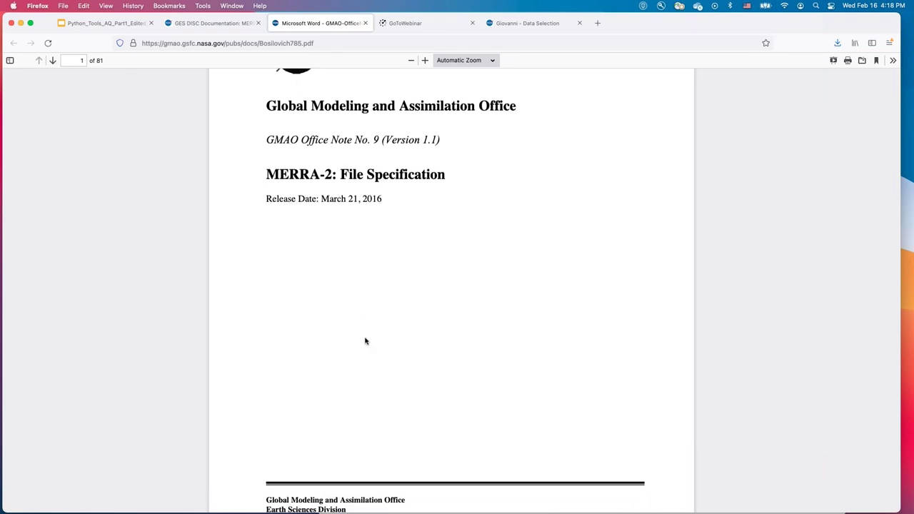
- Search the file specification for "PM 2.5" and examine the Aerosol Diagnostics variable table (M2T1NXAER) around the first match
{"action": "key", "text": "super+f"}
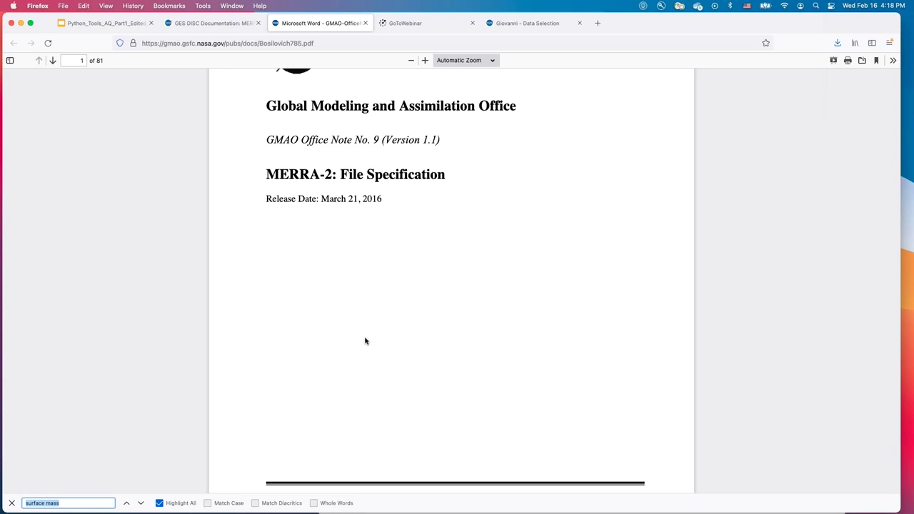
{"action": "type", "text": "PM"}
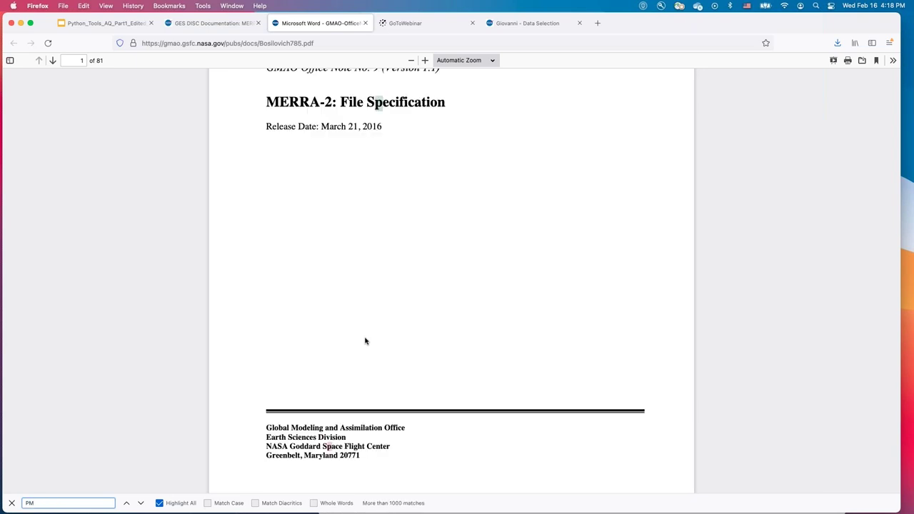
{"action": "type", "text": " 2.5"}
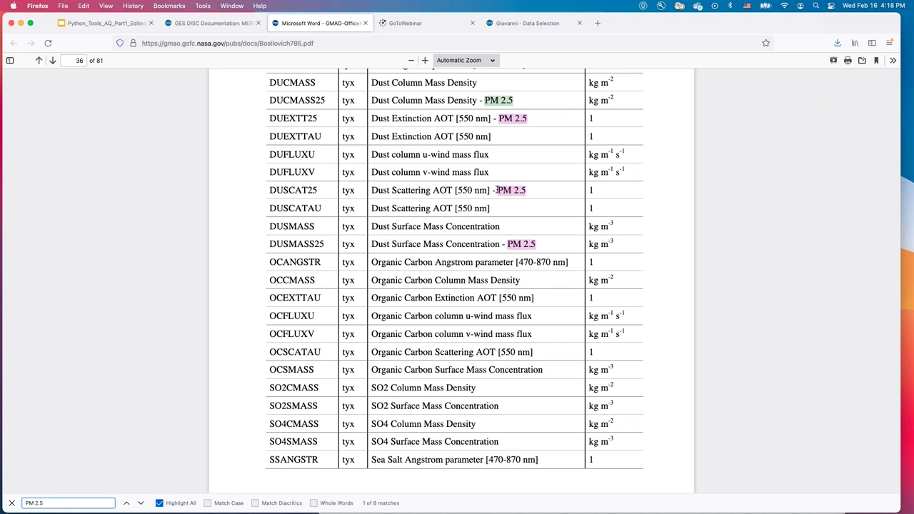
{"action": "scroll", "coordinate": [379, 326], "scroll_direction": "up", "scroll_amount": 7}
{"action": "scroll", "coordinate": [451, 280], "scroll_direction": "up", "scroll_amount": 8}
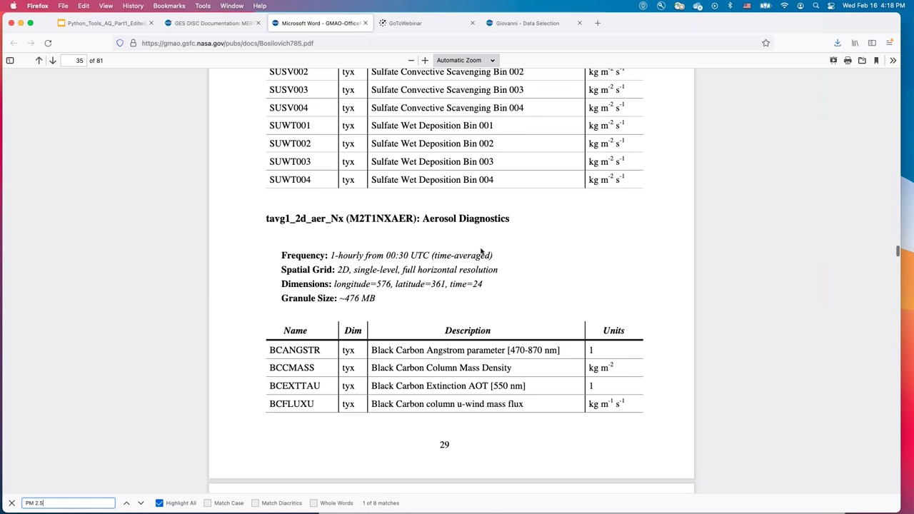
{"action": "scroll", "coordinate": [493, 257], "scroll_direction": "down", "scroll_amount": 10}
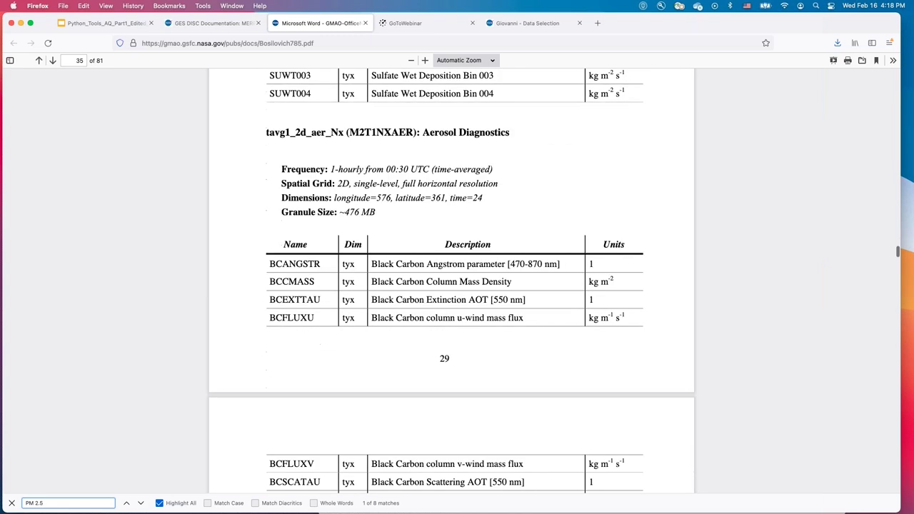
{"action": "scroll", "coordinate": [495, 260], "scroll_direction": "up", "scroll_amount": 3}
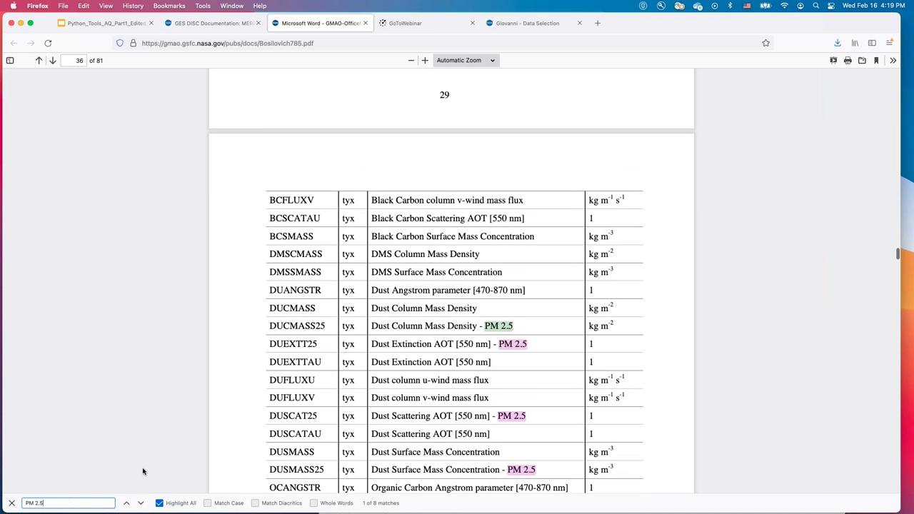
- Copy the collection name M2T1NXAER from the Aerosol Diagnostics heading and search the file specification for it
{"action": "scroll", "coordinate": [383, 286], "scroll_direction": "up", "scroll_amount": 8}
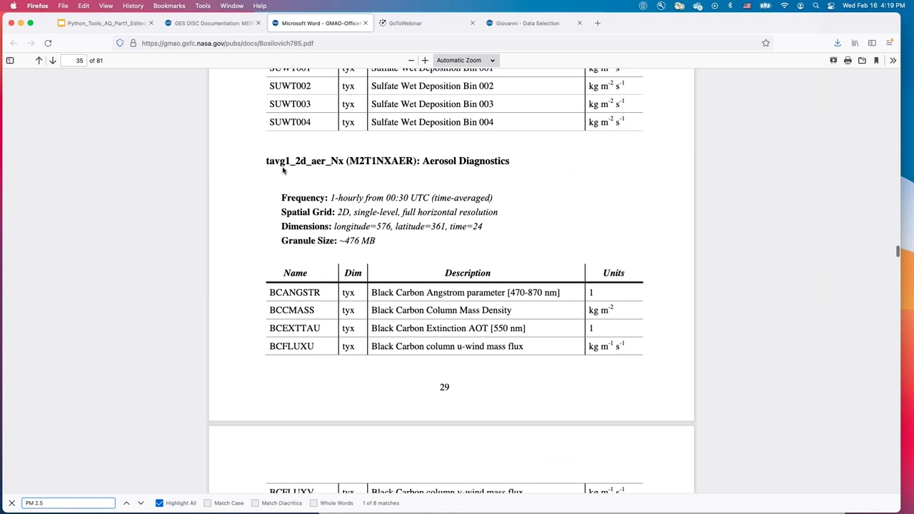
{"action": "left_click_drag", "start_coordinate": [266, 162], "coordinate": [412, 160]}
{"action": "left_click", "coordinate": [347, 161]}
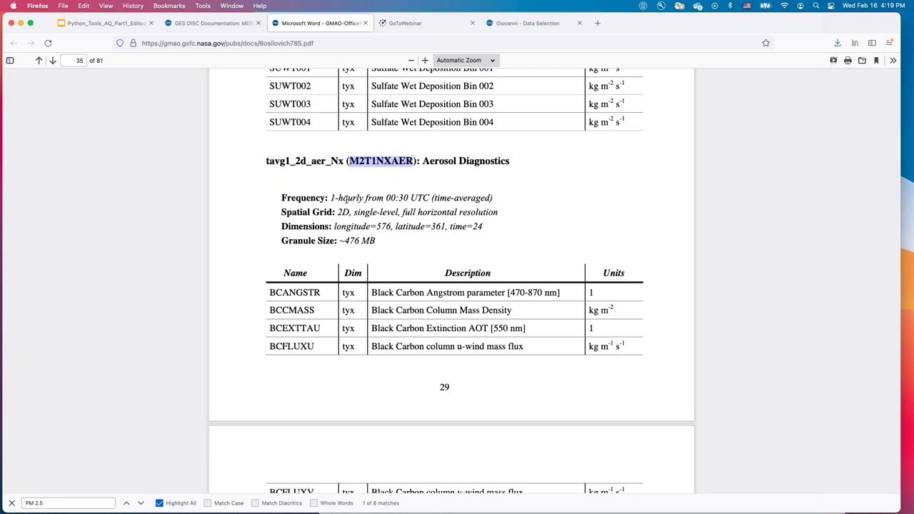
{"action": "scroll", "coordinate": [397, 198], "scroll_direction": "down", "scroll_amount": 1}
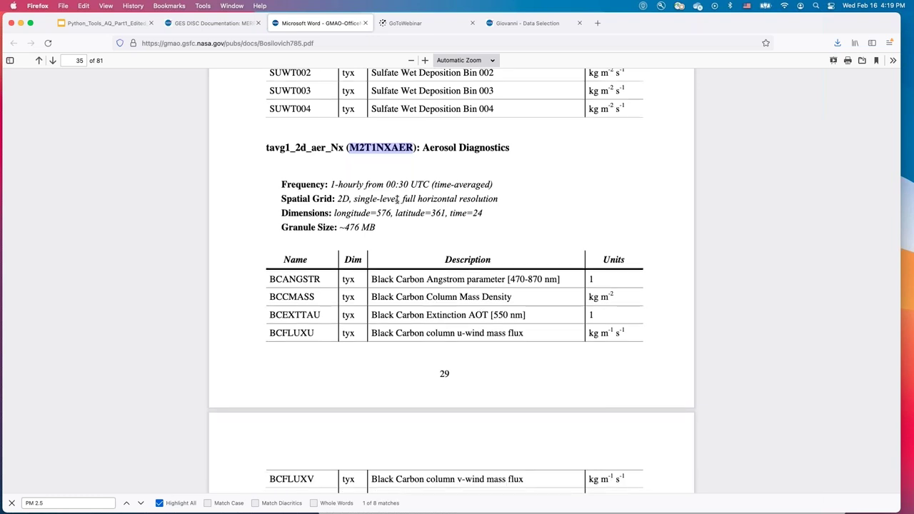
{"action": "left_click", "coordinate": [349, 146]}
{"action": "left_click_drag", "start_coordinate": [349, 146], "coordinate": [413, 148]}
{"action": "key", "text": "super+c"}
{"action": "left_click", "coordinate": [59, 504]}
{"action": "key", "text": "super+a"}
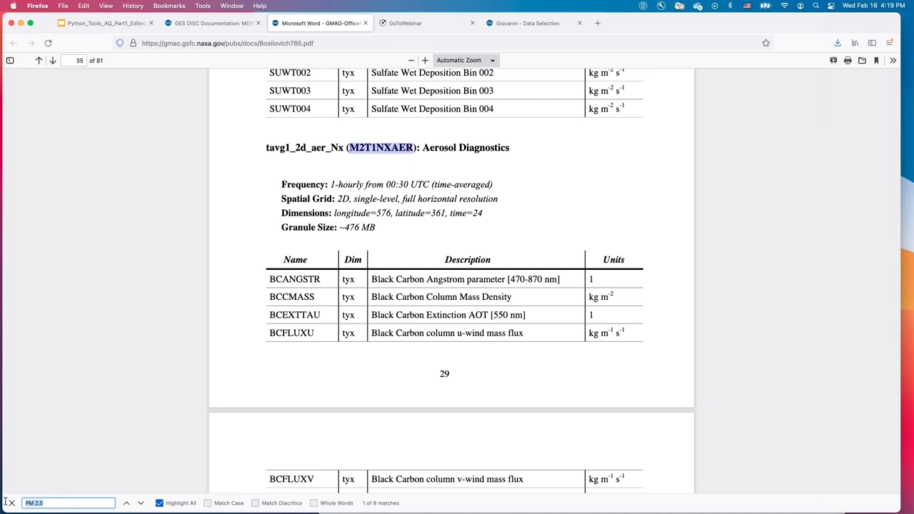
{"action": "key", "text": "super+v"}
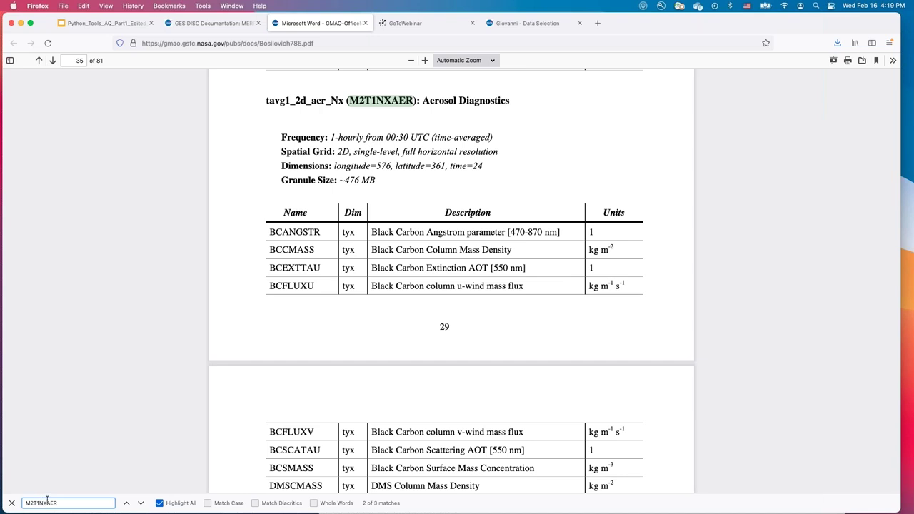
- Change the document search to the monthly collection name M2TMNXAER to locate its entry in the collection table
{"action": "key", "text": "Left"}
{"action": "key", "text": "Left"}
{"action": "key", "text": "Left"}
{"action": "key", "text": "Left"}
{"action": "key", "text": "Left"}
{"action": "key", "text": "BackSpace"}
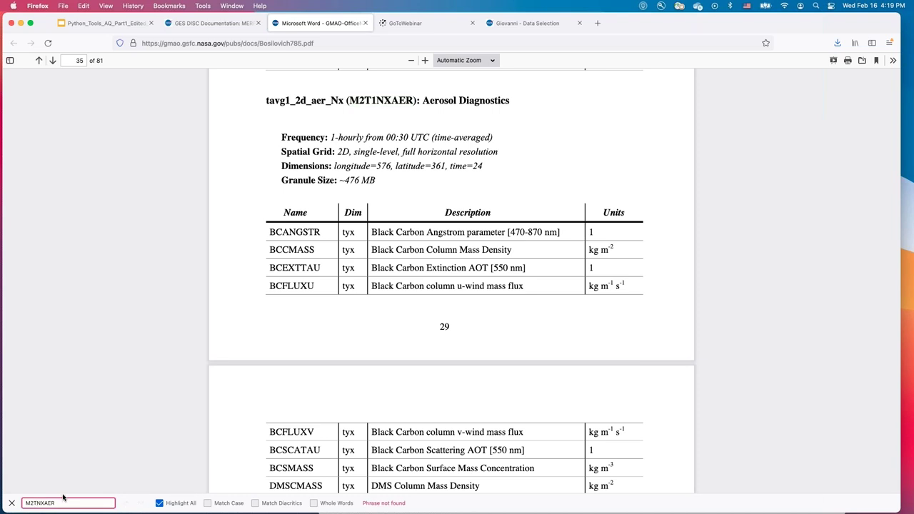
{"action": "type", "text": "M"}
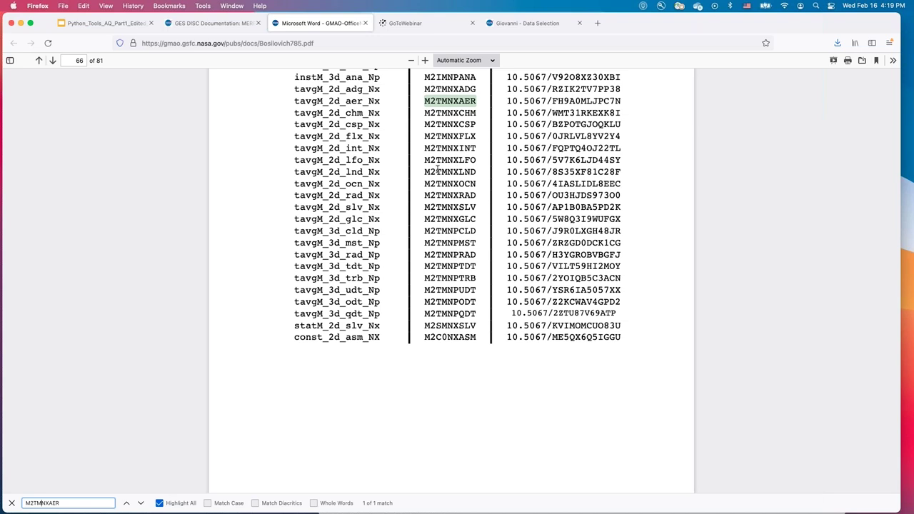
- Search for M2T1NXAER again, go to its Aerosol Diagnostics section, and examine the list of variables
{"action": "left_click", "coordinate": [43, 501]}
{"action": "key", "text": "BackSpace"}
{"action": "type", "text": "1"}
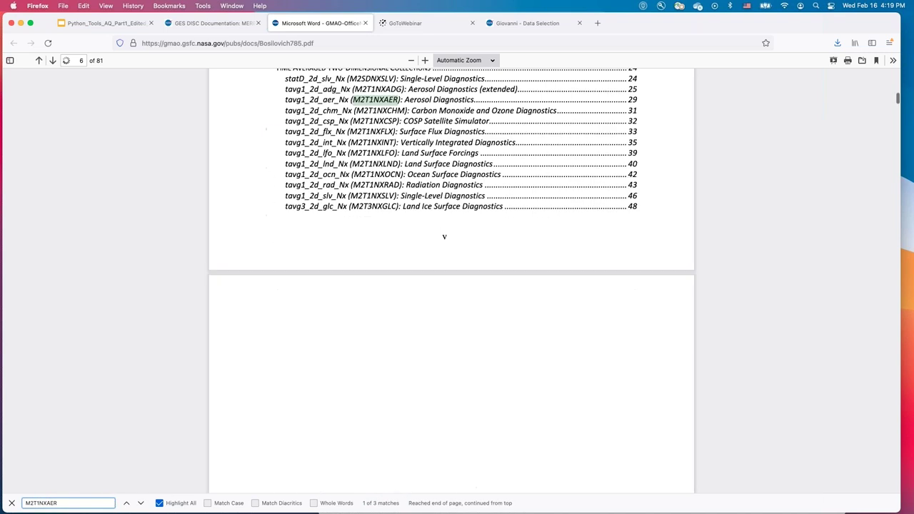
{"action": "left_click", "coordinate": [141, 504]}
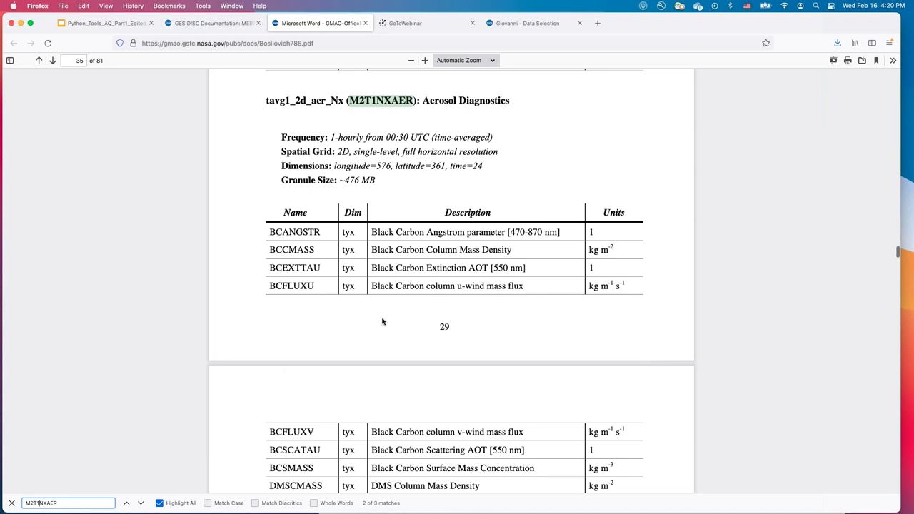
{"action": "scroll", "coordinate": [382, 322], "scroll_direction": "down", "scroll_amount": 6}
{"action": "scroll", "coordinate": [452, 282], "scroll_direction": "down", "scroll_amount": 9}
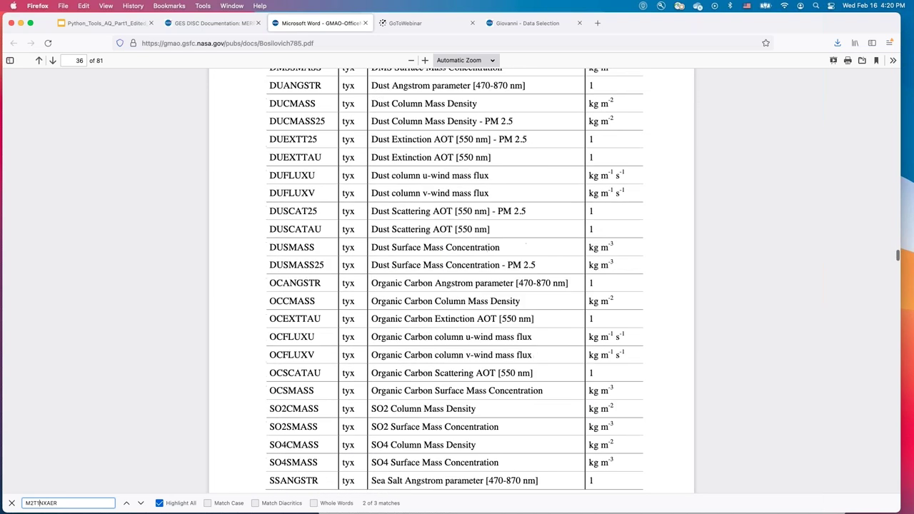
{"action": "scroll", "coordinate": [451, 282], "scroll_direction": "down", "scroll_amount": 7}
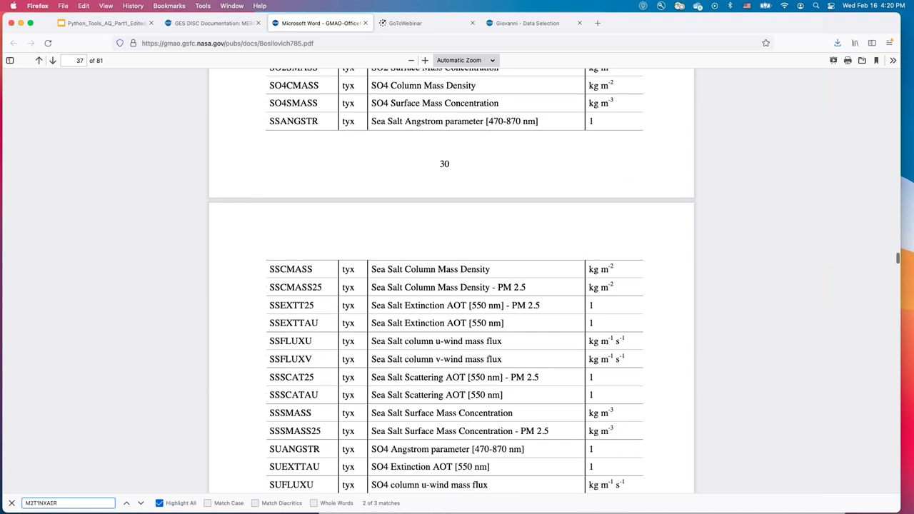
{"action": "scroll", "coordinate": [452, 282], "scroll_direction": "up", "scroll_amount": 16}
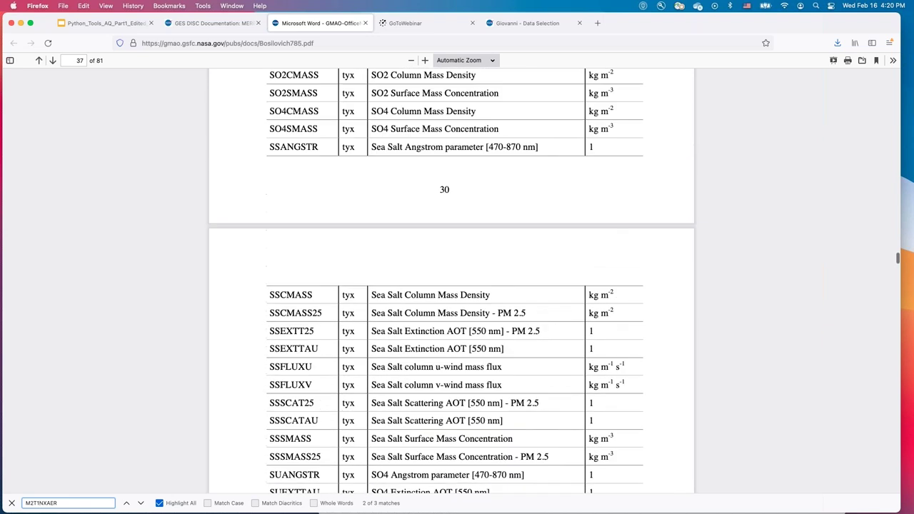
{"action": "scroll", "coordinate": [451, 281], "scroll_direction": "up", "scroll_amount": 2}
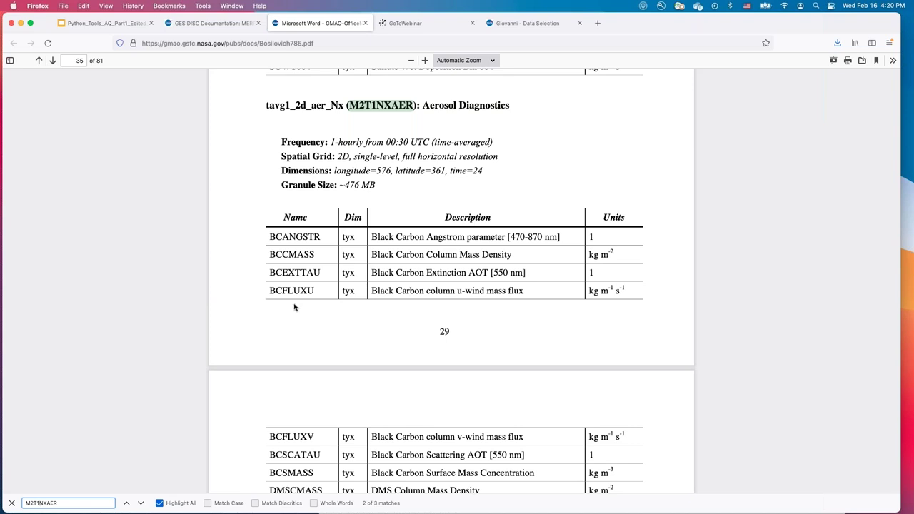
- Find M2TMNXAER in the file specification's collection table and copy the collection name
{"action": "left_click", "coordinate": [40, 503]}
{"action": "key", "text": "BackSpace"}
{"action": "type", "text": "M"}
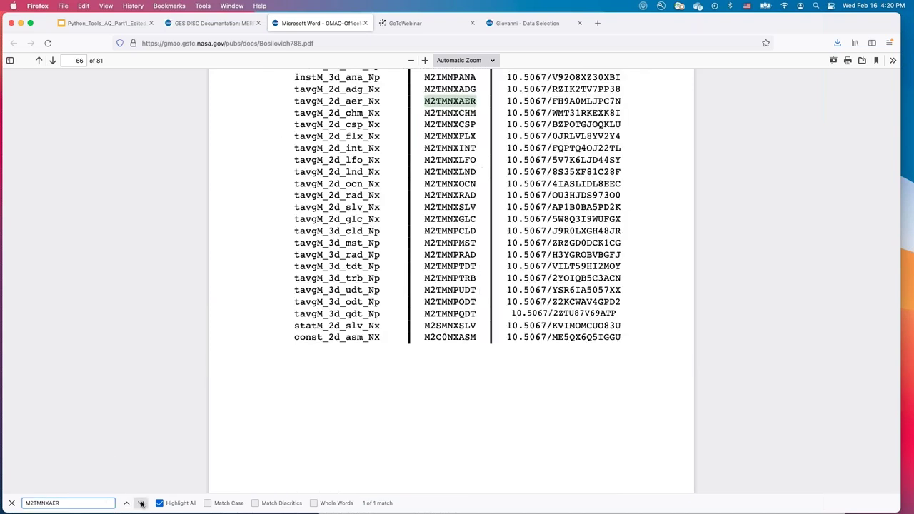
{"action": "left_click", "coordinate": [141, 503]}
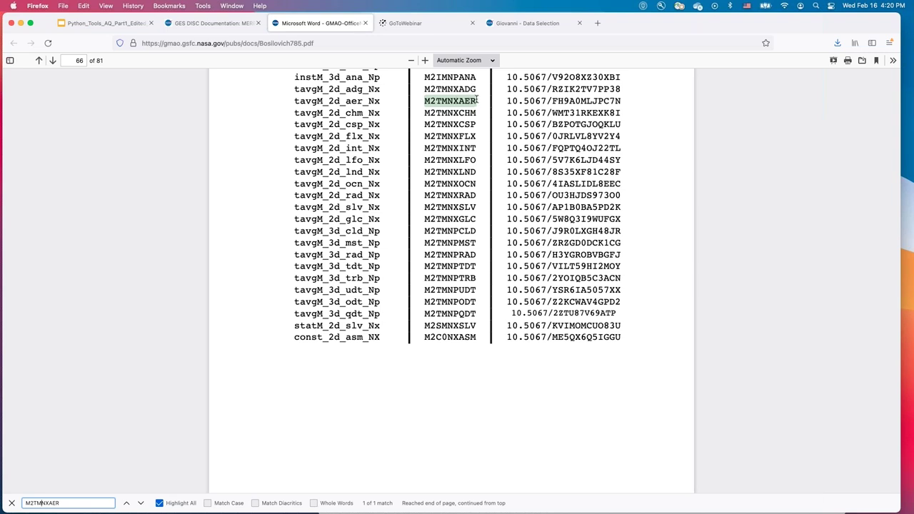
{"action": "left_click_drag", "start_coordinate": [477, 101], "coordinate": [425, 102]}
{"action": "key", "text": "super+c"}
- Search Google for "GES DISC" in a new browser tab, open the GES DISC site, and dismiss its welcome message
{"action": "left_click", "coordinate": [523, 24]}
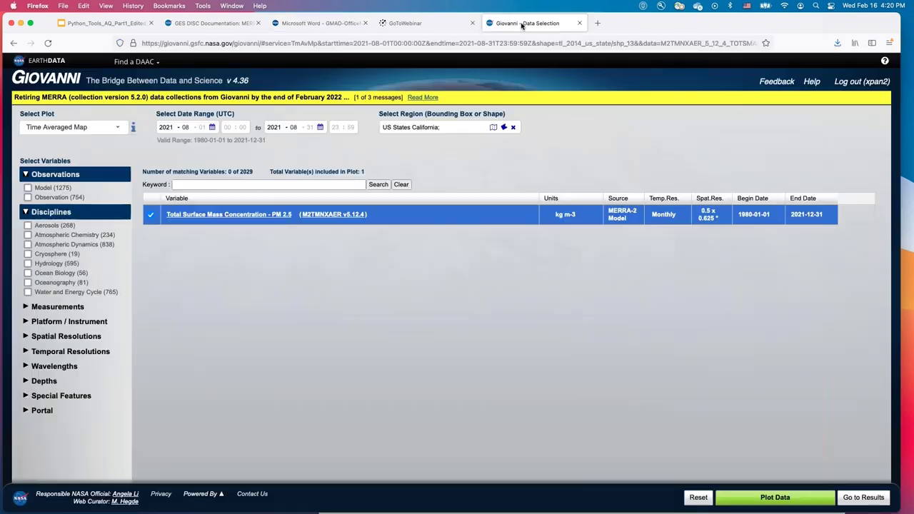
{"action": "left_click", "coordinate": [599, 25]}
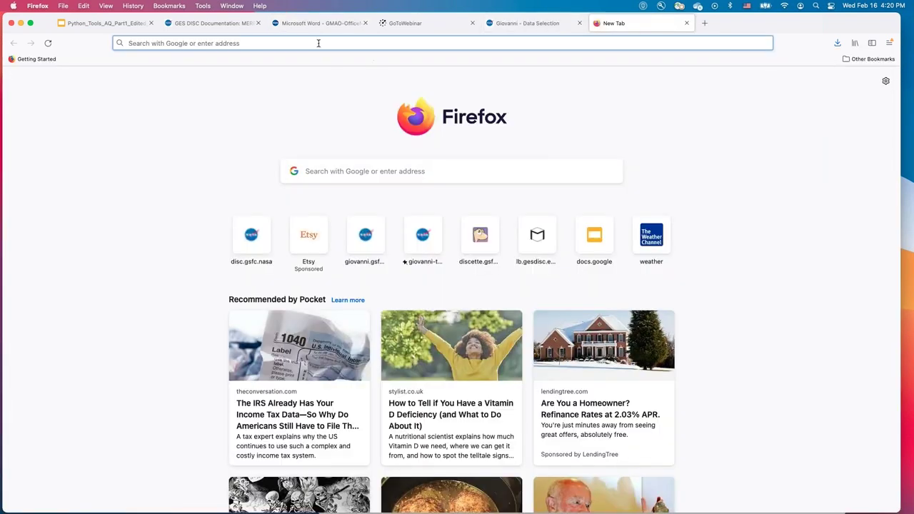
{"action": "type", "text": "GES DISC"}
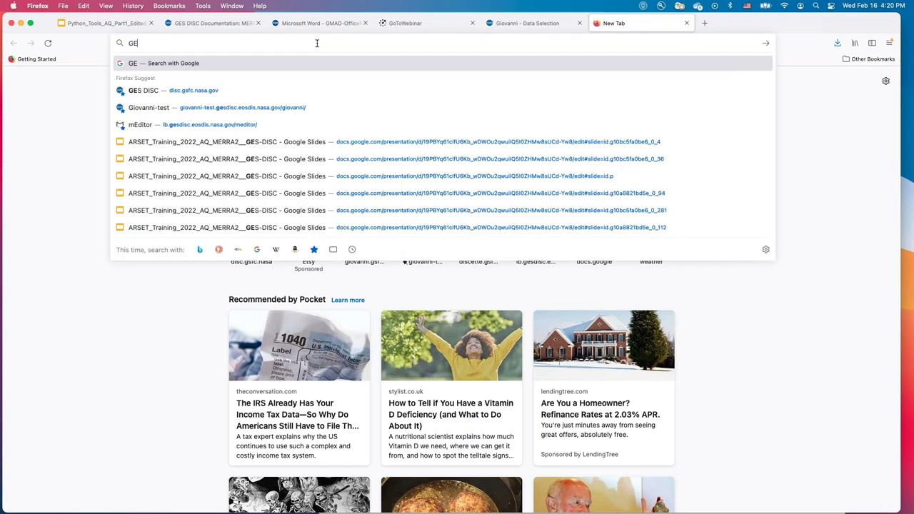
{"action": "left_click", "coordinate": [245, 68]}
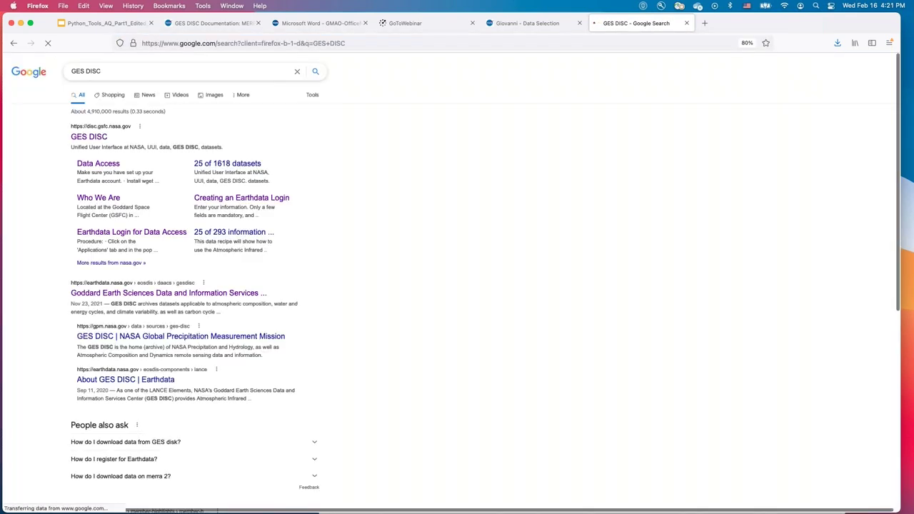
{"action": "left_click", "coordinate": [106, 138]}
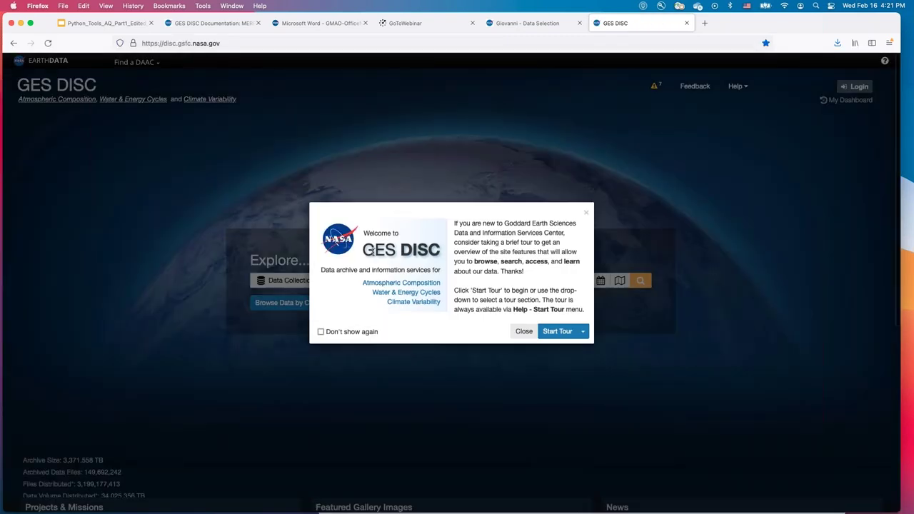
{"action": "left_click", "coordinate": [524, 332]}
- Search the GES DISC data collections for M2TMNXAER_5.12.4 and open the MERRA-2 monthly mean Aerosol Diagnostics dataset page
{"action": "left_click", "coordinate": [432, 280]}
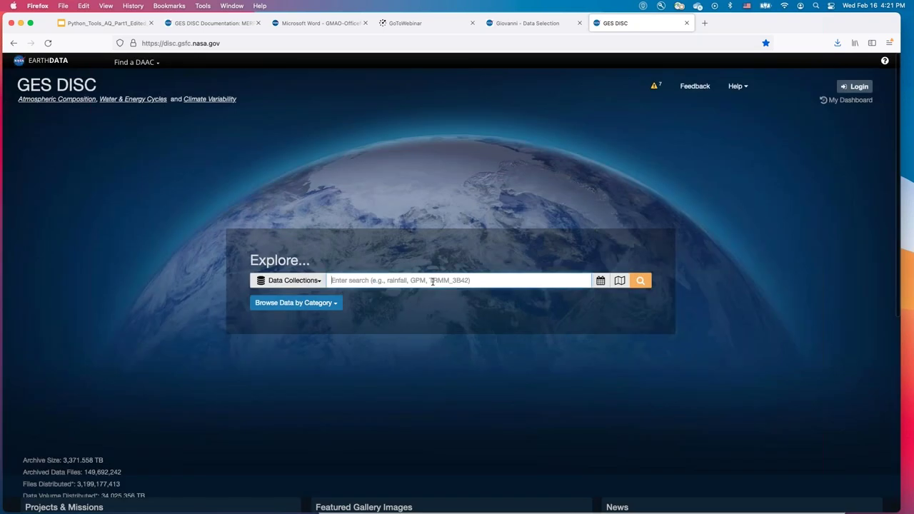
{"action": "key", "text": "super+v"}
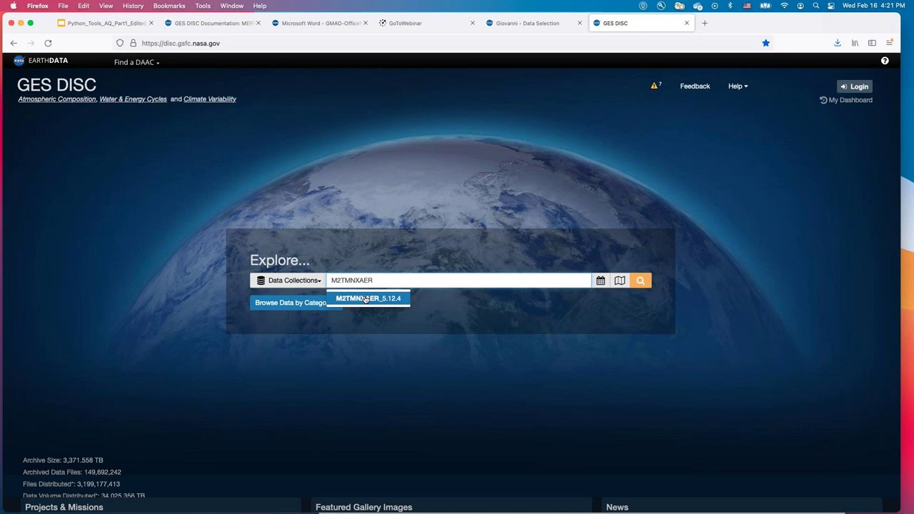
{"action": "left_click", "coordinate": [367, 299]}
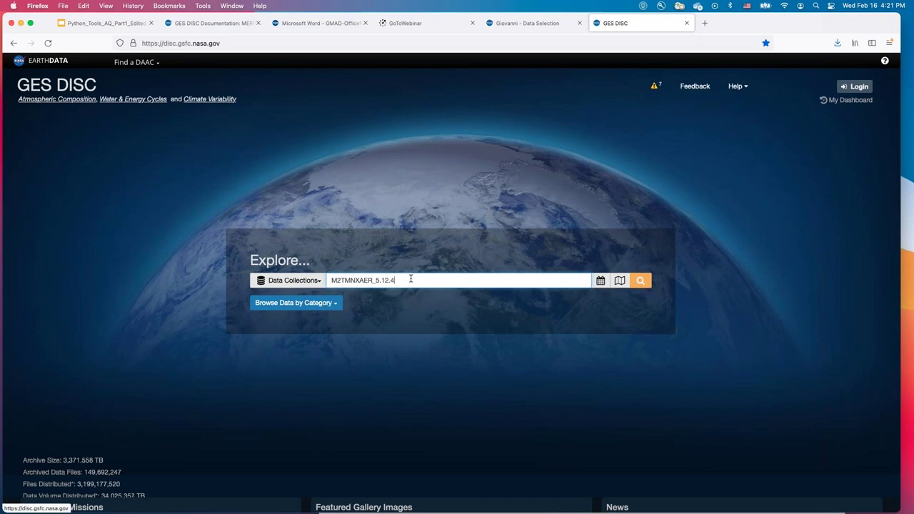
{"action": "mouse_move", "coordinate": [392, 280]}
{"action": "left_mouse_down"}
{"action": "mouse_move", "coordinate": [374, 281]}
{"action": "mouse_move", "coordinate": [403, 281]}
{"action": "mouse_move", "coordinate": [390, 280]}
{"action": "left_mouse_up"}
{"action": "left_click", "coordinate": [640, 282]}
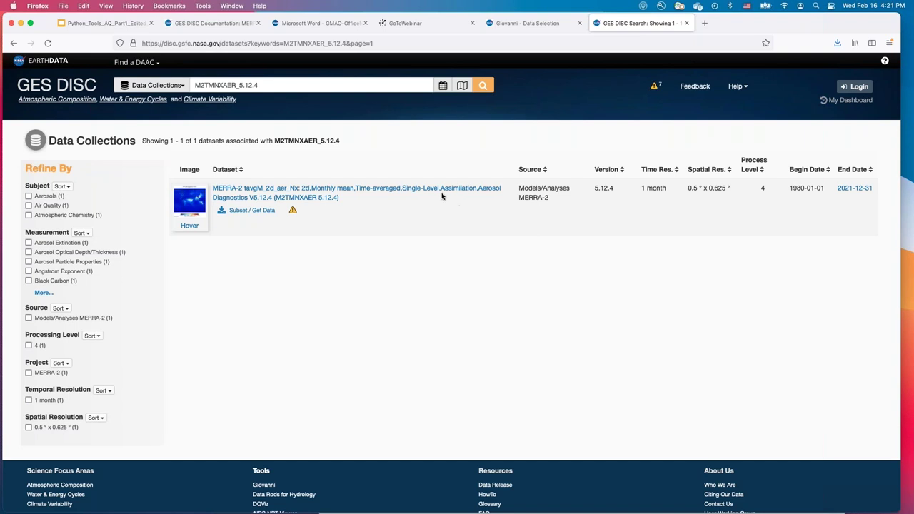
{"action": "left_click", "coordinate": [439, 191]}
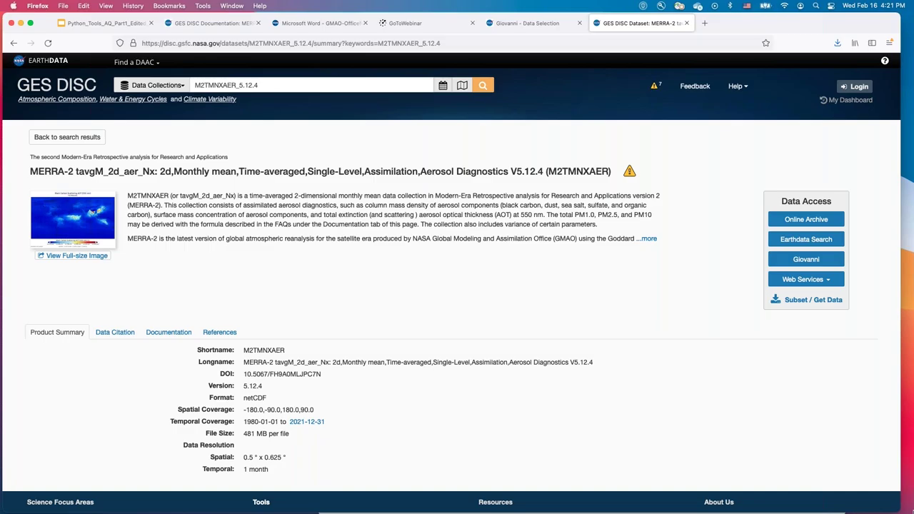
- Open the dataset's GDS web service and examine the variables listed for M2TMNXAER on the GrADS Data Server
{"action": "mouse_move", "coordinate": [904, 511]}
{"action": "left_click", "coordinate": [767, 292]}
{"action": "left_click", "coordinate": [830, 281]}
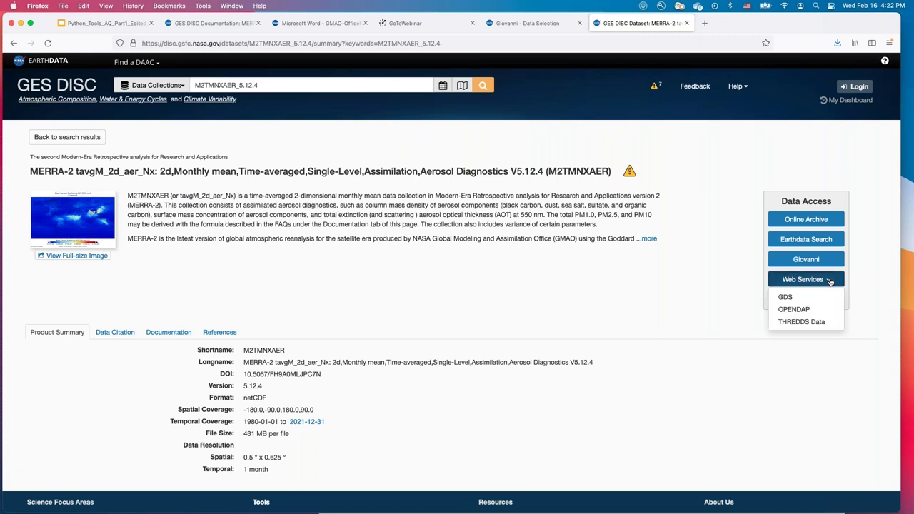
{"action": "left_click", "coordinate": [789, 298]}
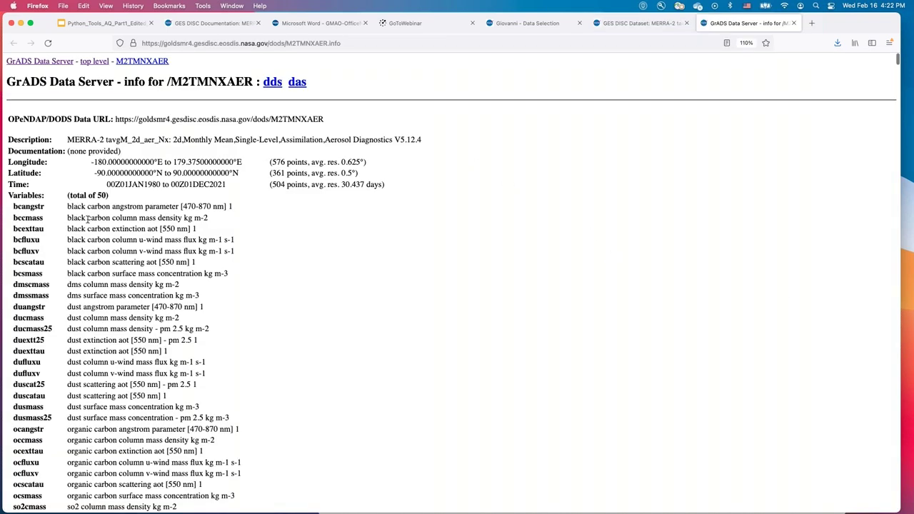
{"action": "scroll", "coordinate": [61, 163], "scroll_direction": "down", "scroll_amount": 1}
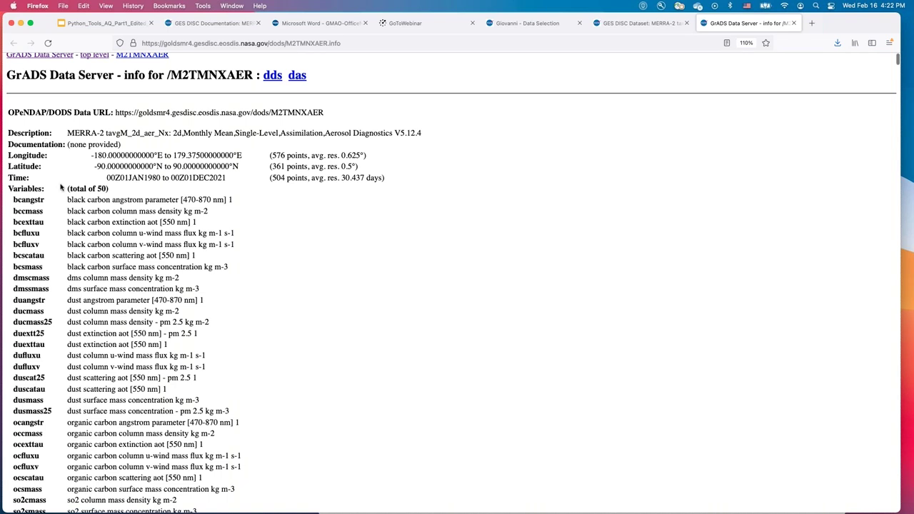
{"action": "scroll", "coordinate": [58, 190], "scroll_direction": "down", "scroll_amount": 10}
{"action": "scroll", "coordinate": [58, 190], "scroll_direction": "up", "scroll_amount": 10}
{"action": "scroll", "coordinate": [452, 285], "scroll_direction": "up", "scroll_amount": 2}
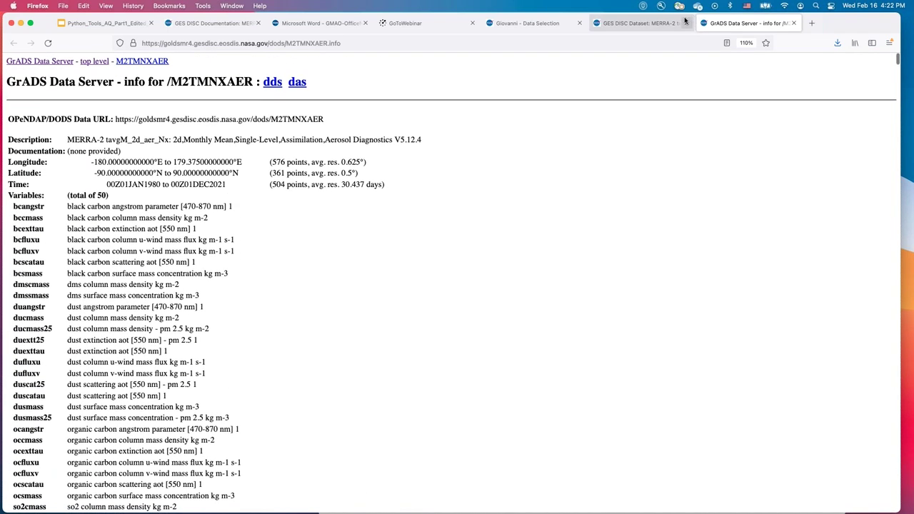
- Return to the M2TMNXAER dataset page and look over its product summary and data access options
{"action": "left_click", "coordinate": [658, 24]}
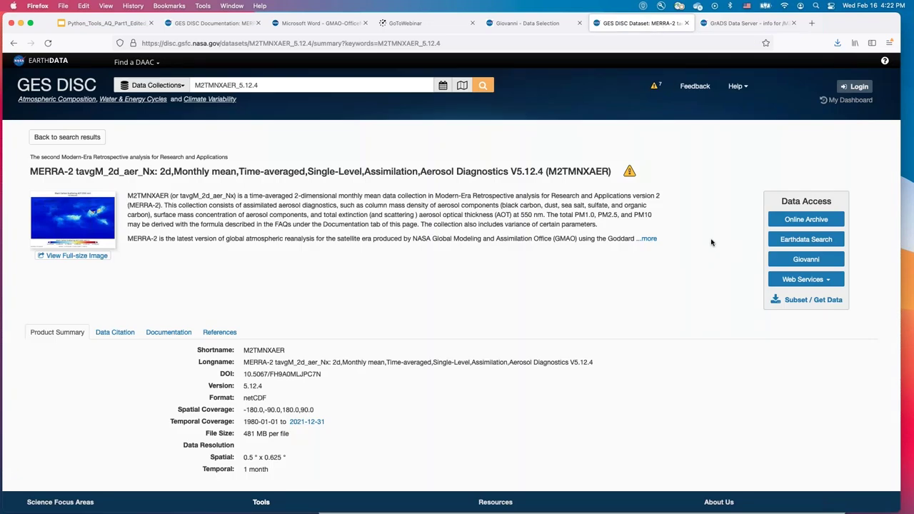
{"action": "scroll", "coordinate": [688, 287], "scroll_direction": "down", "scroll_amount": 1}
{"action": "scroll", "coordinate": [688, 286], "scroll_direction": "down", "scroll_amount": 1}
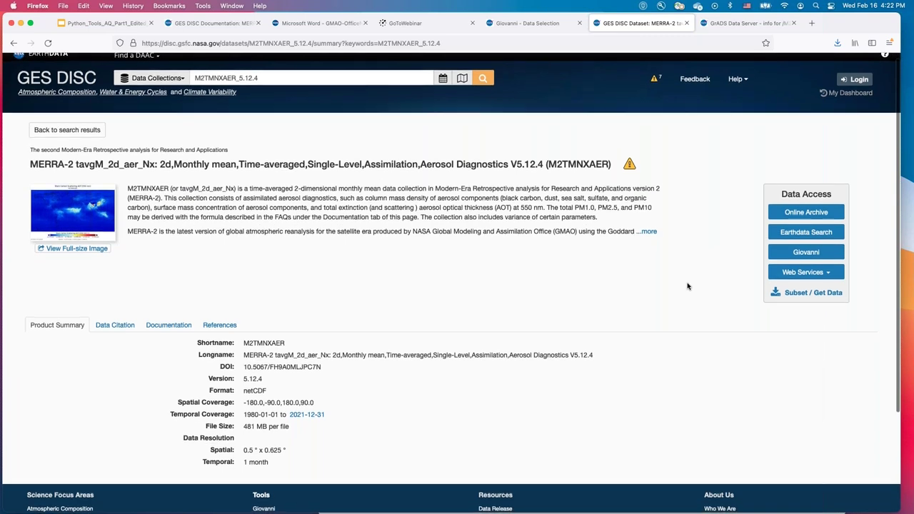
{"action": "scroll", "coordinate": [688, 286], "scroll_direction": "down", "scroll_amount": 2}
{"action": "scroll", "coordinate": [688, 287], "scroll_direction": "up", "scroll_amount": 2}
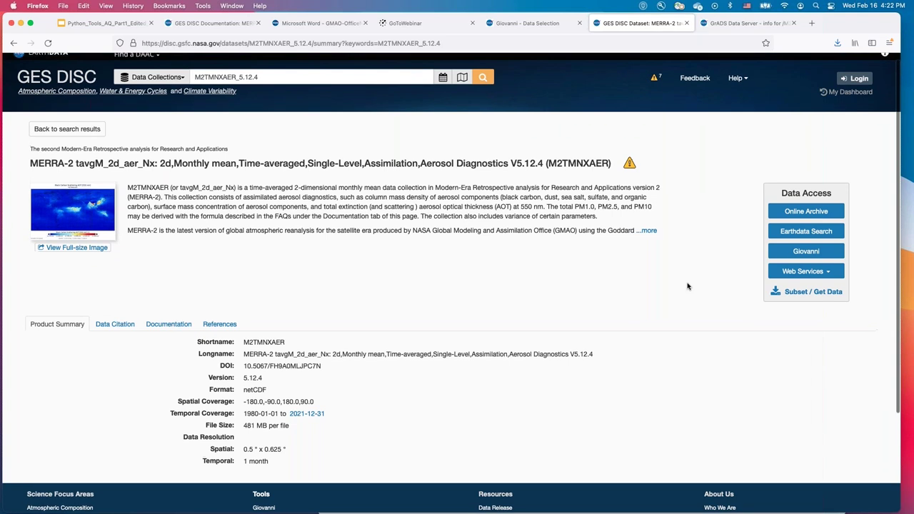
- Switch back to the MERRA-2 Data Access quick guide and go to its FAQs and Data How-tos section
{"action": "left_click", "coordinate": [227, 25]}
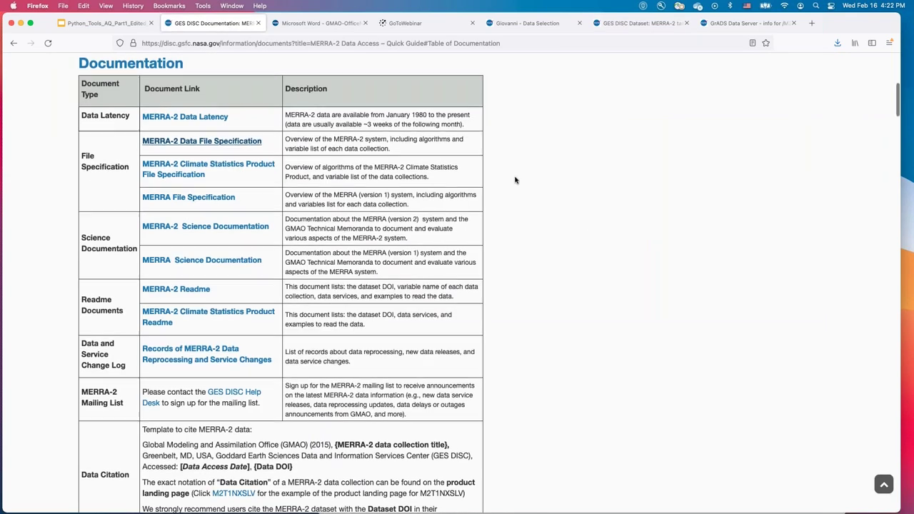
{"action": "scroll", "coordinate": [515, 180], "scroll_direction": "up", "scroll_amount": 5}
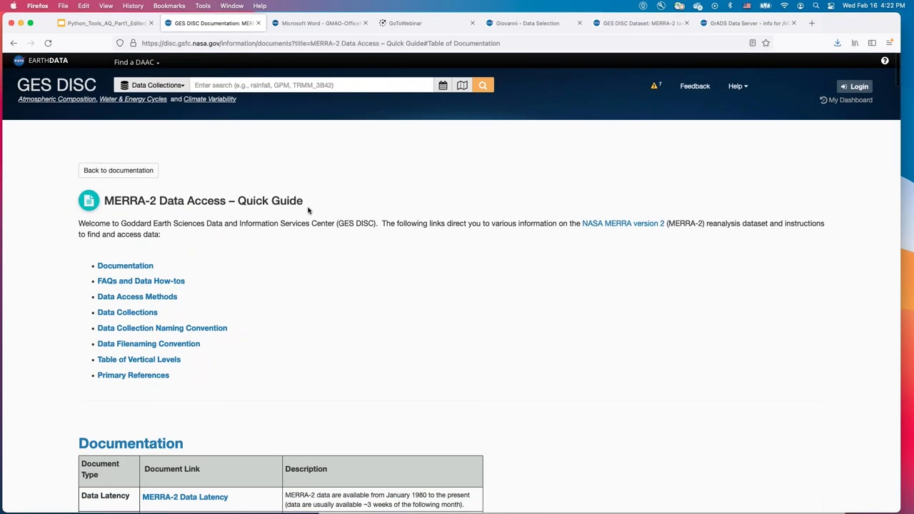
{"action": "left_click", "coordinate": [106, 283]}
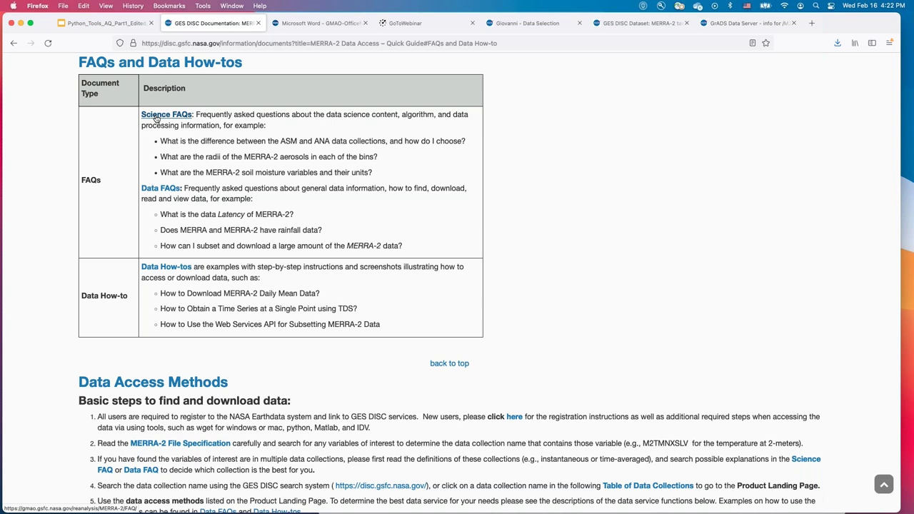
- Open the MERRA-2 Science FAQs and examine the formula for obtaining surface PM2.5 concentration
{"action": "left_click", "coordinate": [156, 115]}
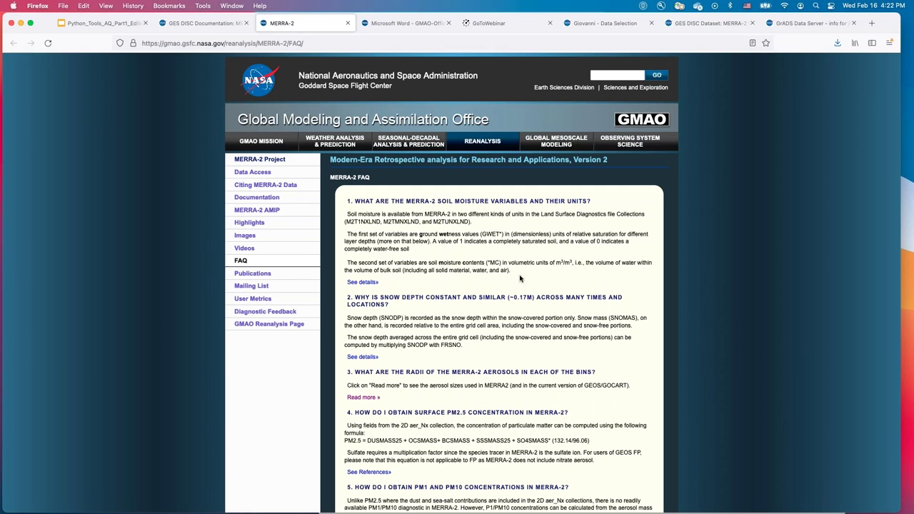
{"action": "scroll", "coordinate": [505, 297], "scroll_direction": "up", "scroll_amount": 1}
{"action": "scroll", "coordinate": [505, 296], "scroll_direction": "down", "scroll_amount": 3}
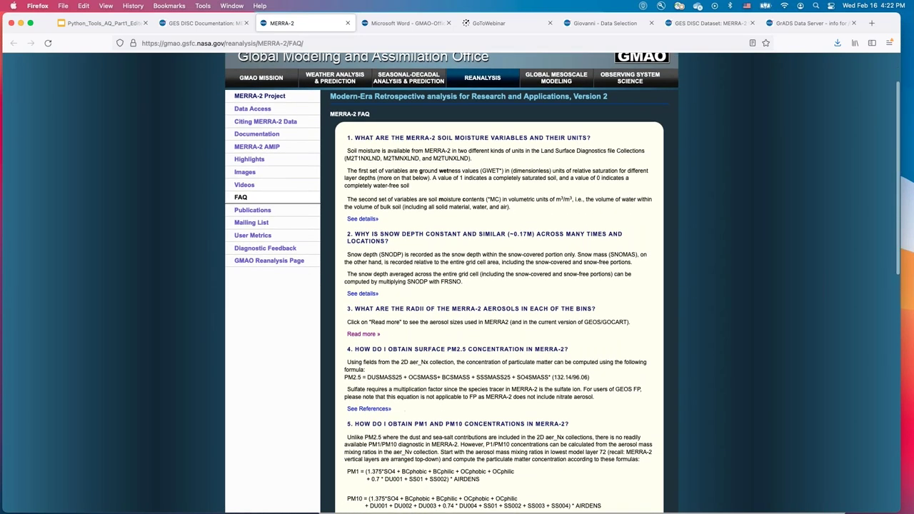
{"action": "scroll", "coordinate": [448, 321], "scroll_direction": "down", "scroll_amount": 1}
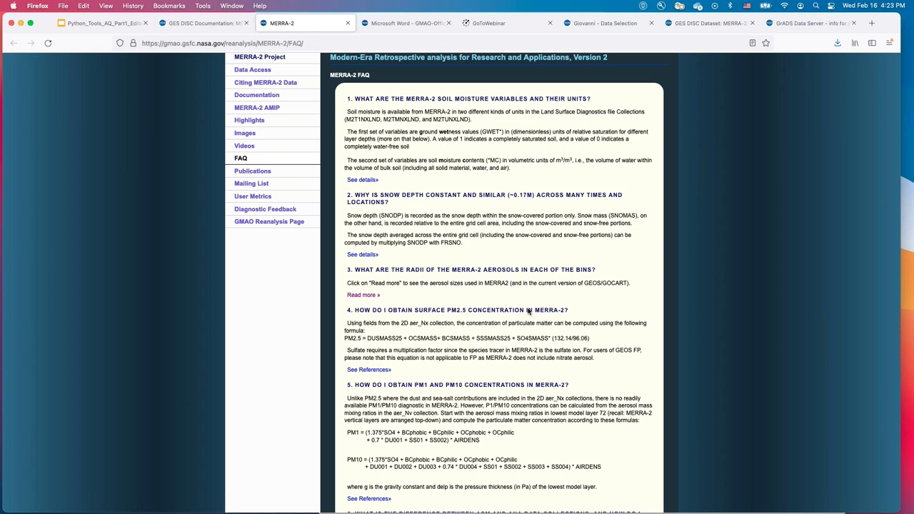
{"action": "left_click_drag", "start_coordinate": [344, 341], "coordinate": [597, 341]}
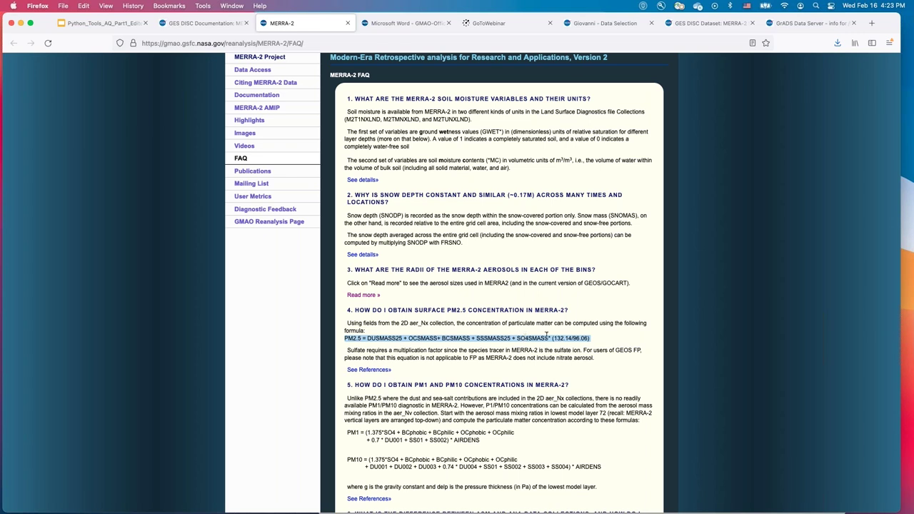
{"action": "left_click", "coordinate": [430, 358]}
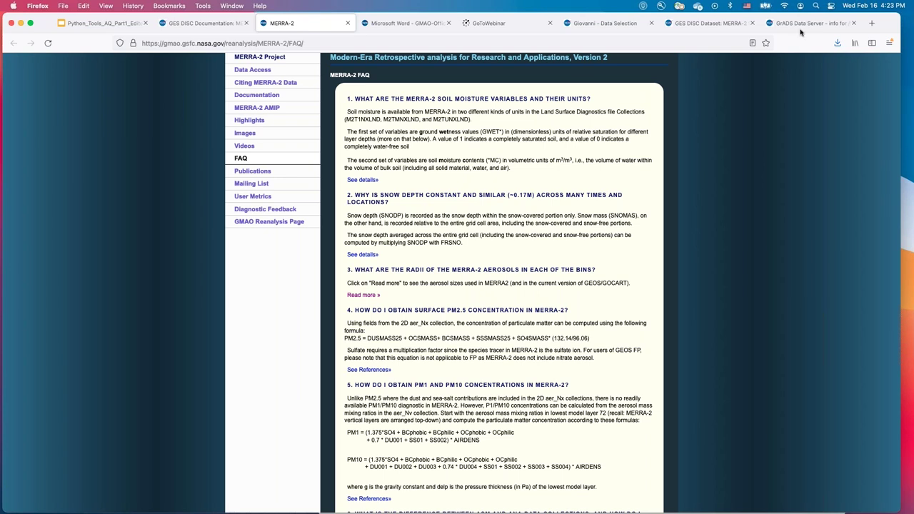
- Return to the M2TMNXAER dataset page, open its subset and download options, and choose file subsets using the GES DISC Subsetter
{"action": "left_click", "coordinate": [733, 27]}
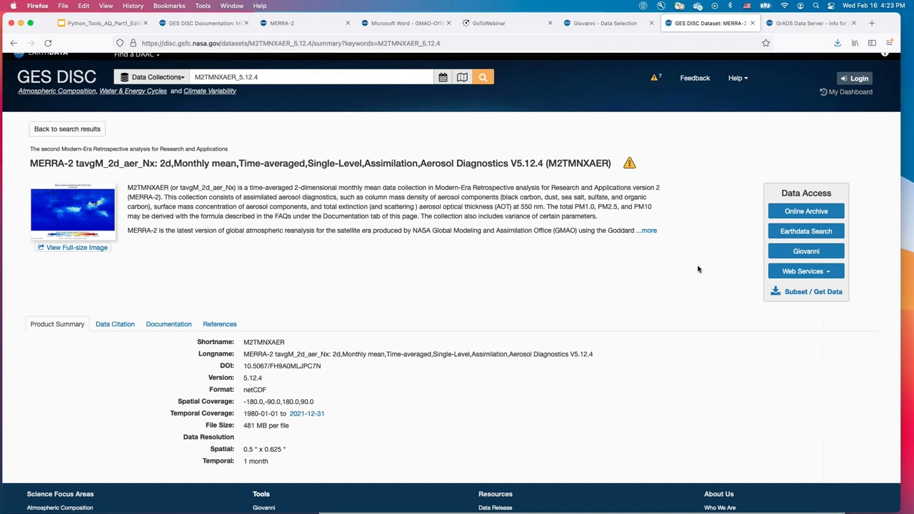
{"action": "left_click", "coordinate": [791, 296]}
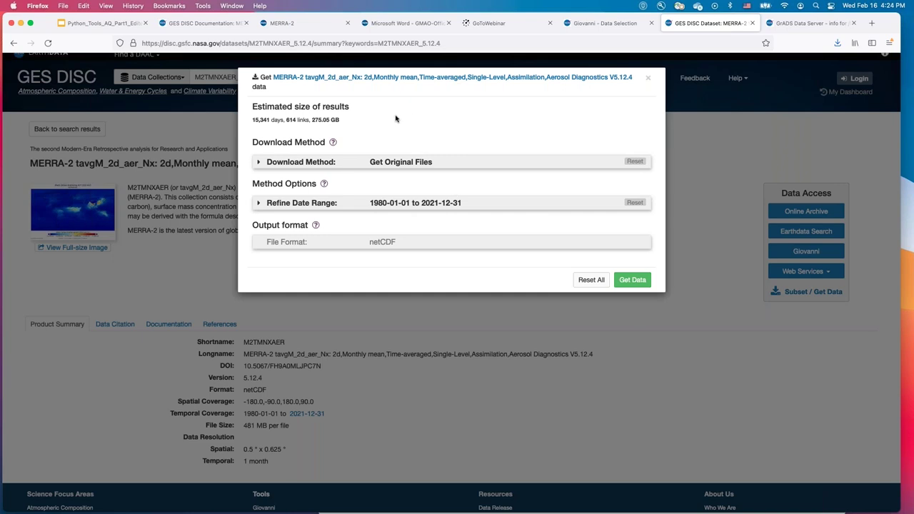
{"action": "left_click", "coordinate": [259, 163]}
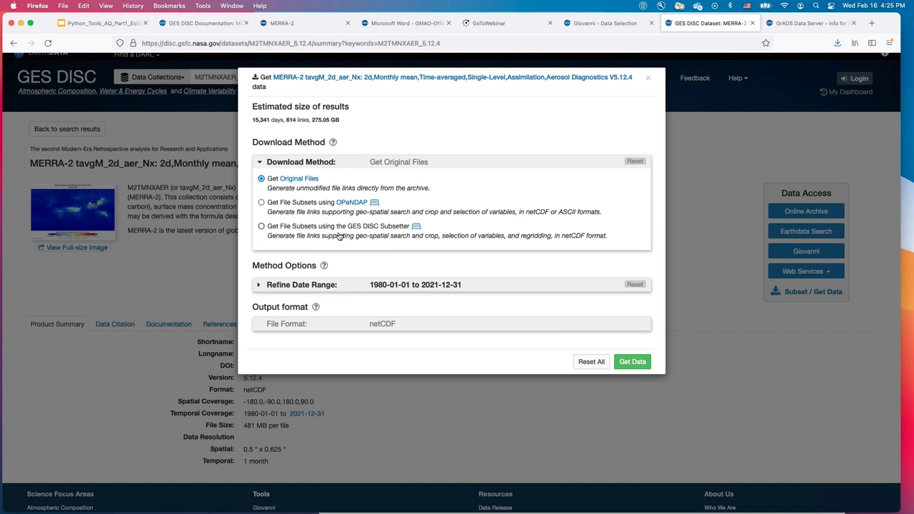
{"action": "left_click", "coordinate": [261, 227]}
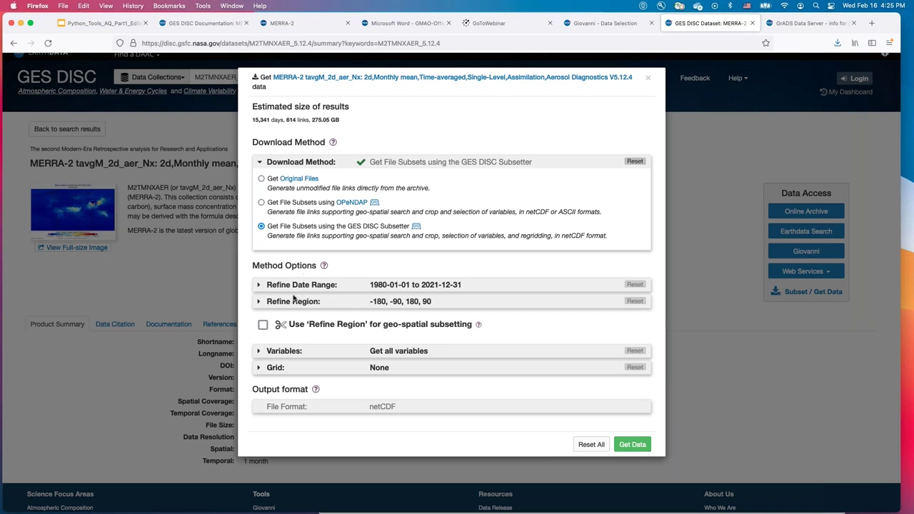
- Set the start of the subset's date range to 2021-06-01
{"action": "left_click", "coordinate": [260, 286]}
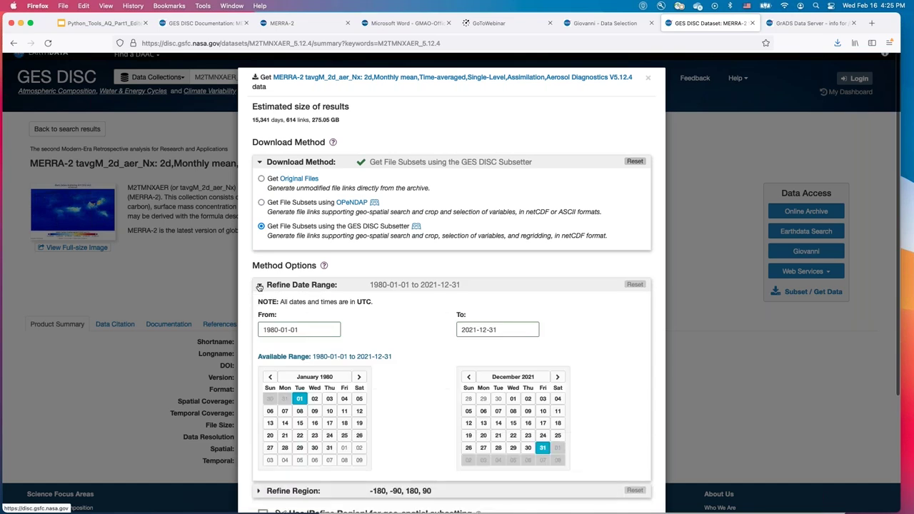
{"action": "left_click", "coordinate": [278, 330]}
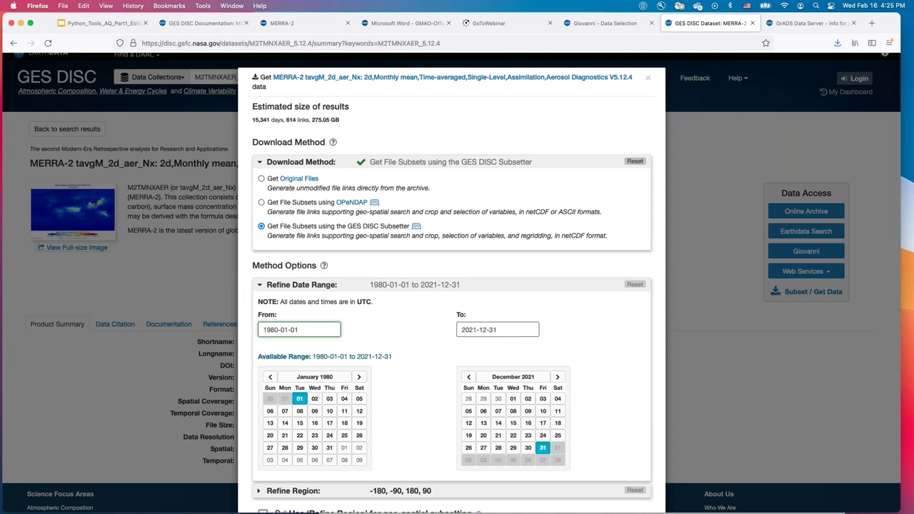
{"action": "key", "text": "BackSpace"}
{"action": "key", "text": "BackSpace"}
{"action": "key", "text": "BackSpace"}
{"action": "key", "text": "BackSpace"}
{"action": "type", "text": "2021"}
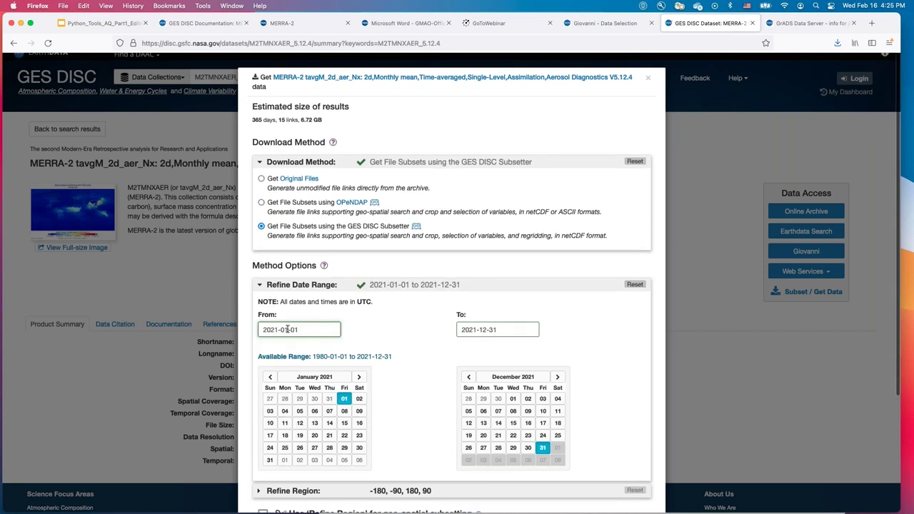
{"action": "key", "text": "BackSpace"}
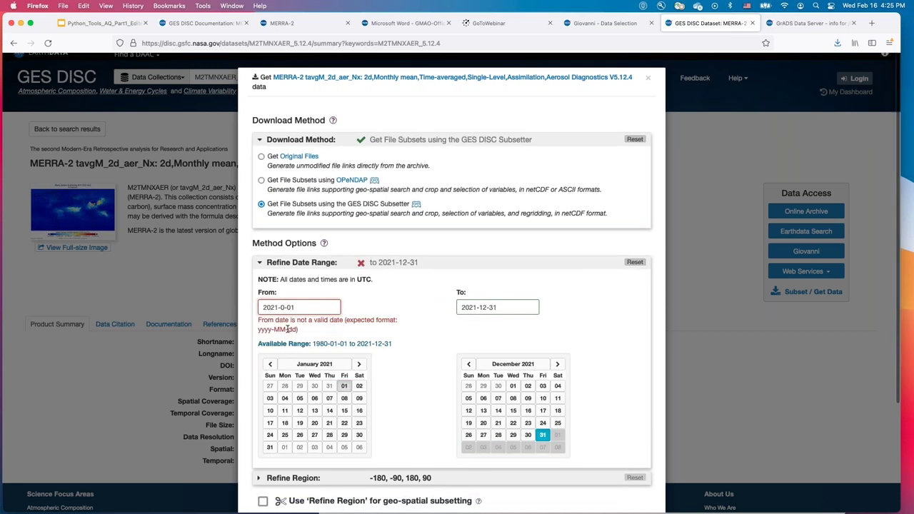
{"action": "type", "text": "6"}
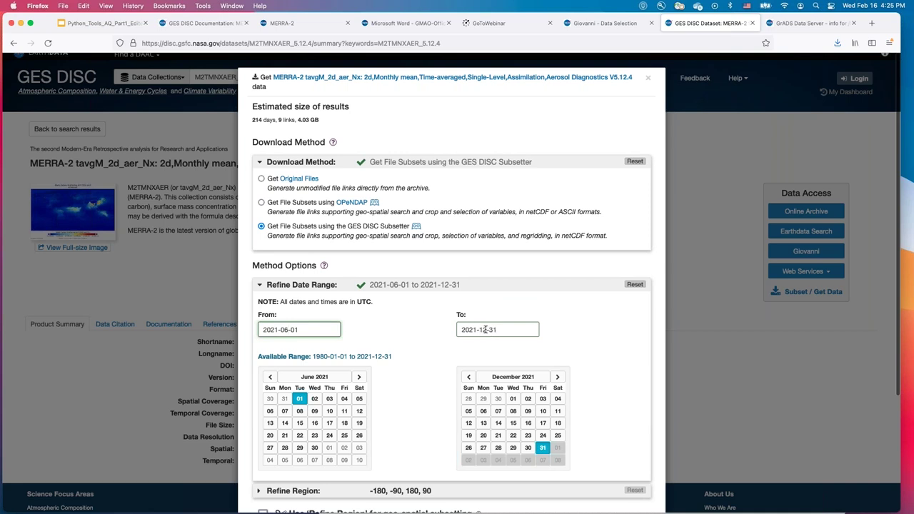
- Set the end of the subset's date range to 2021-08-31
{"action": "left_click", "coordinate": [513, 377]}
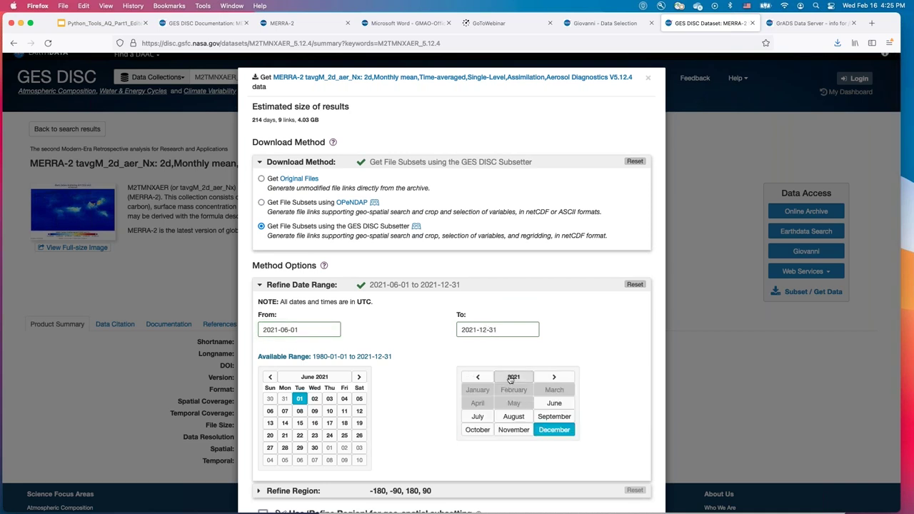
{"action": "left_click", "coordinate": [515, 418]}
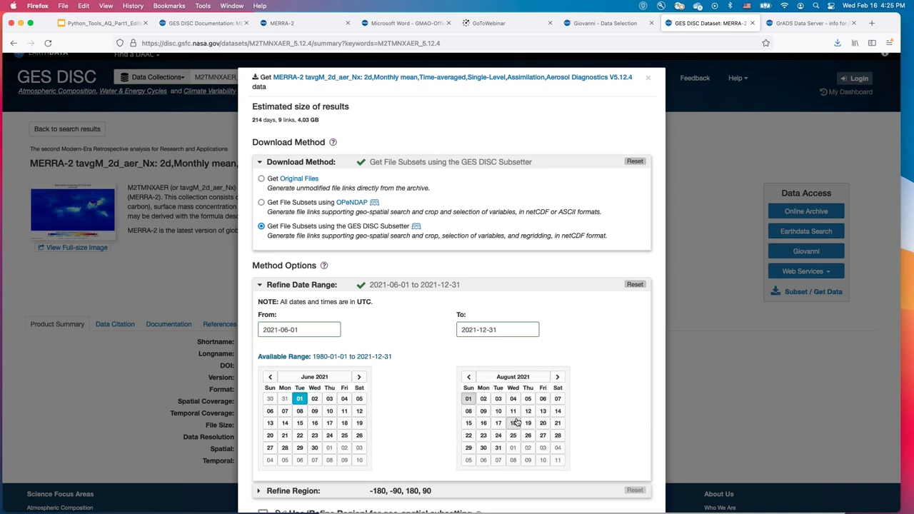
{"action": "scroll", "coordinate": [581, 324], "scroll_direction": "down", "scroll_amount": 3}
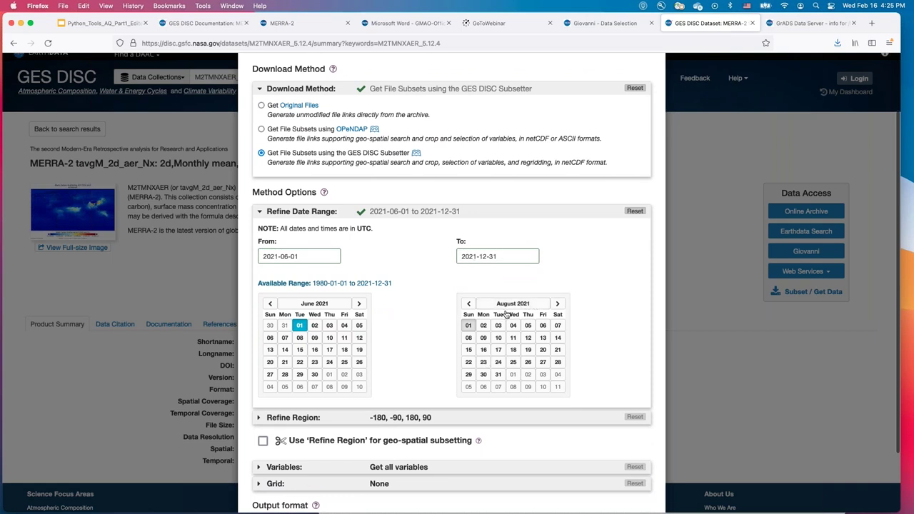
{"action": "left_click", "coordinate": [499, 375]}
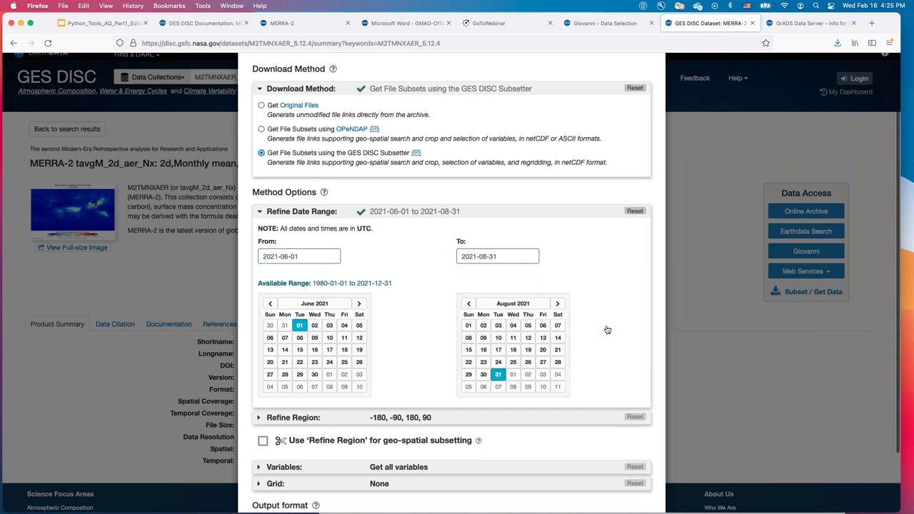
- Draw a subset region over North America on the Refine Region map, spanning about -131, 16 to -45, 61
{"action": "scroll", "coordinate": [607, 330], "scroll_direction": "down", "scroll_amount": 1}
{"action": "scroll", "coordinate": [607, 330], "scroll_direction": "down", "scroll_amount": 2}
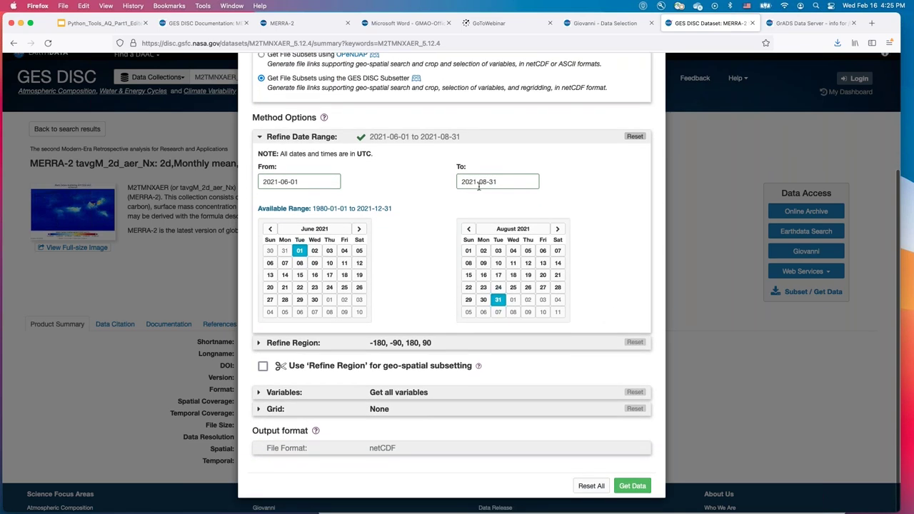
{"action": "left_click", "coordinate": [307, 343]}
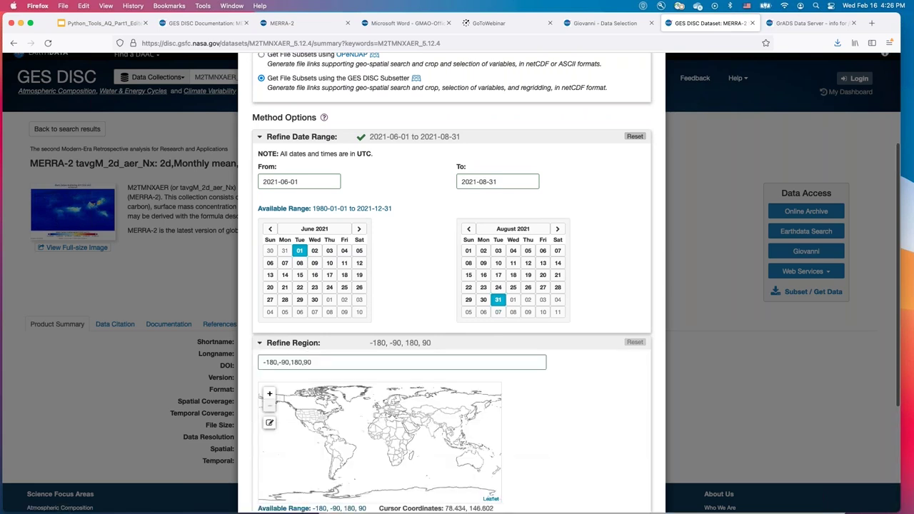
{"action": "left_click", "coordinate": [270, 396]}
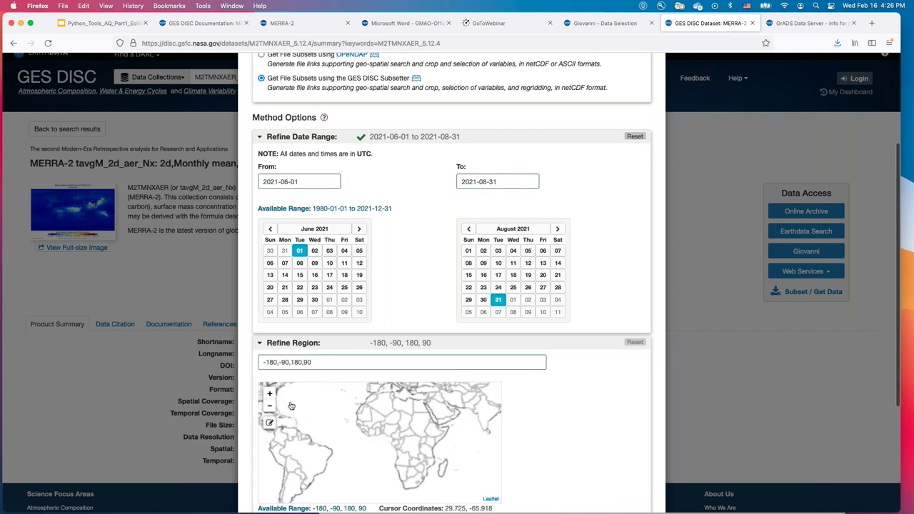
{"action": "left_click", "coordinate": [268, 405]}
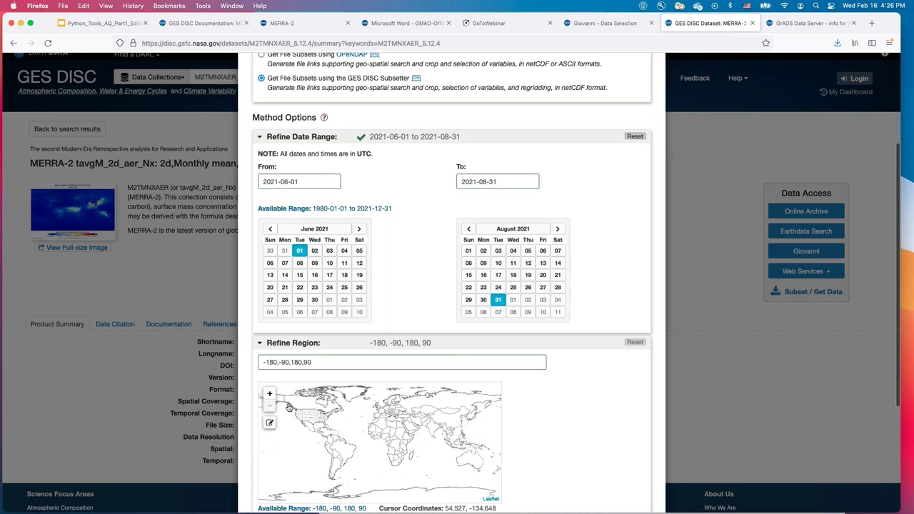
{"action": "left_click", "coordinate": [270, 423]}
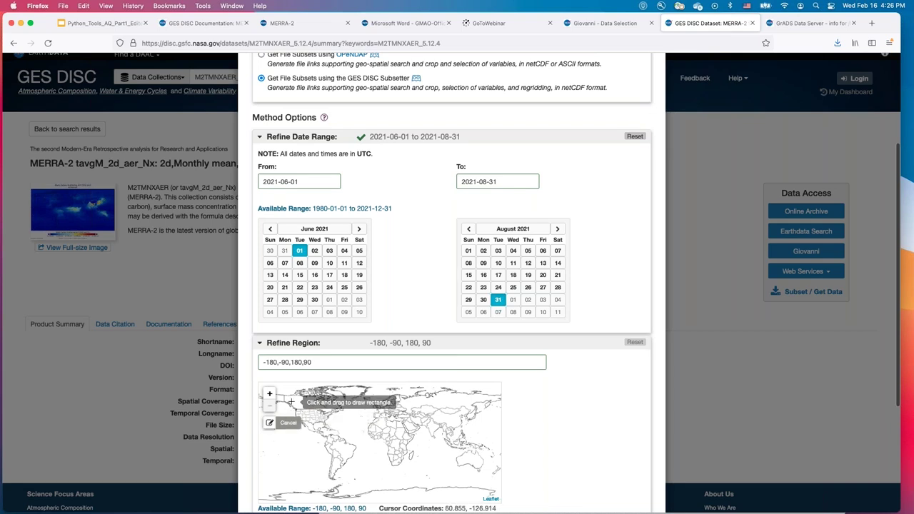
{"action": "mouse_move", "coordinate": [292, 400]}
{"action": "left_mouse_down"}
{"action": "mouse_move", "coordinate": [300, 425]}
{"action": "mouse_move", "coordinate": [350, 432]}
{"action": "left_mouse_up"}
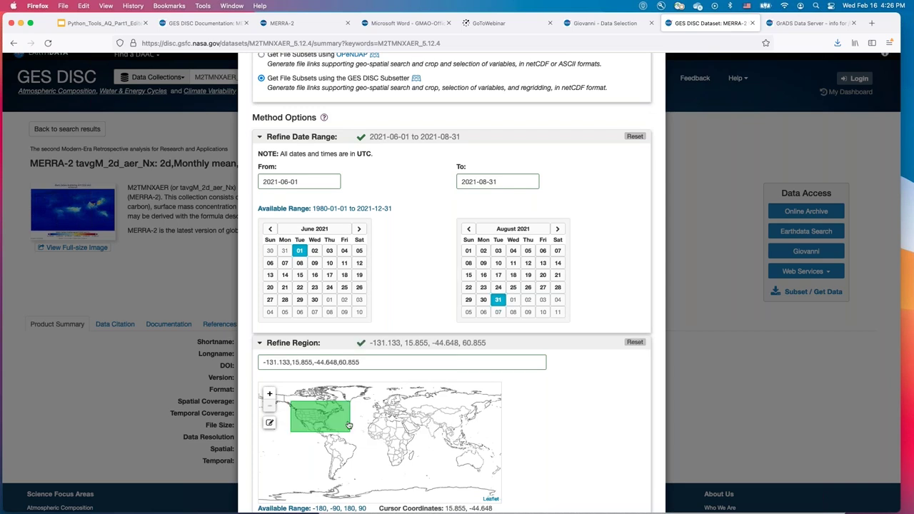
- Set the western longitude of the subset region to -133
{"action": "left_click", "coordinate": [289, 363]}
{"action": "key", "text": "BackSpace"}
{"action": "key", "text": "BackSpace"}
{"action": "key", "text": "BackSpace"}
{"action": "key", "text": "BackSpace"}
{"action": "key", "text": "BackSpace"}
{"action": "key", "text": "BackSpace"}
{"action": "key", "text": "BackSpace"}
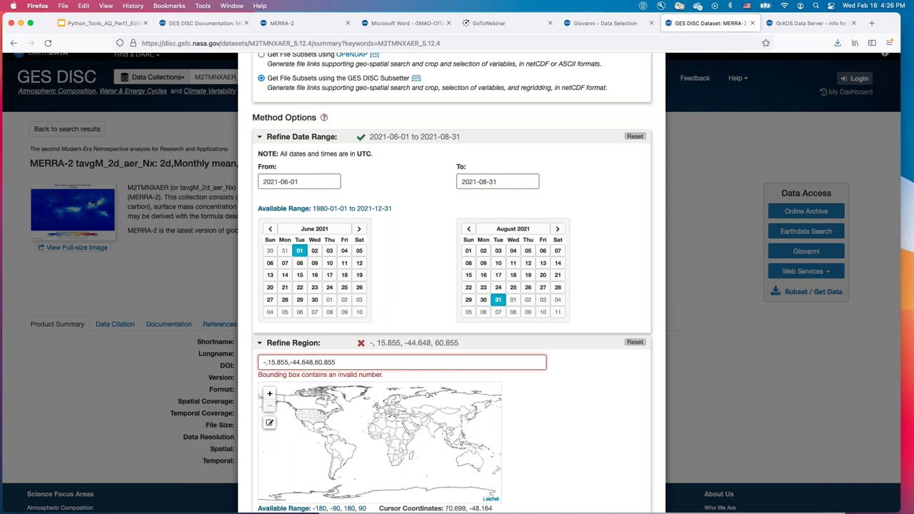
{"action": "type", "text": "133"}
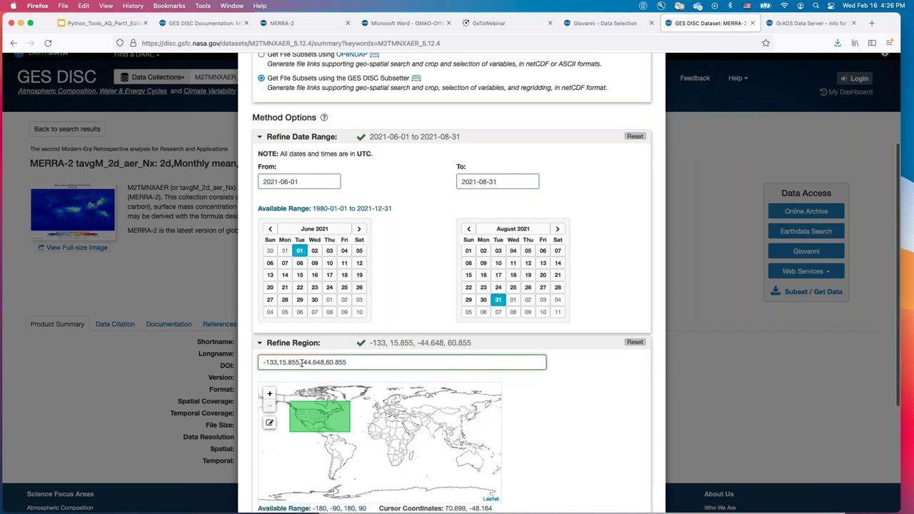
- Set the southern latitude of the subset region to 25
{"action": "left_click", "coordinate": [299, 362]}
{"action": "key", "text": "BackSpace"}
{"action": "key", "text": "BackSpace"}
{"action": "key", "text": "BackSpace"}
{"action": "key", "text": "BackSpace"}
{"action": "key", "text": "BackSpace"}
{"action": "key", "text": "BackSpace"}
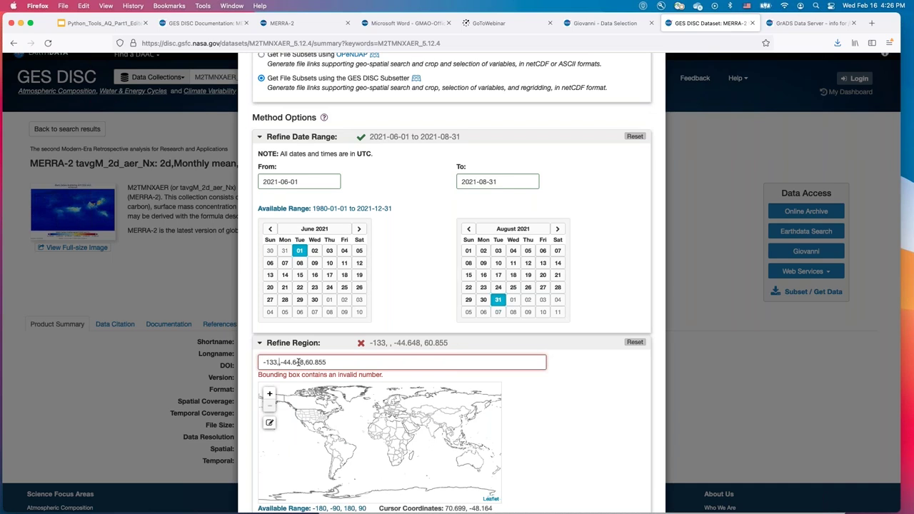
{"action": "type", "text": "25"}
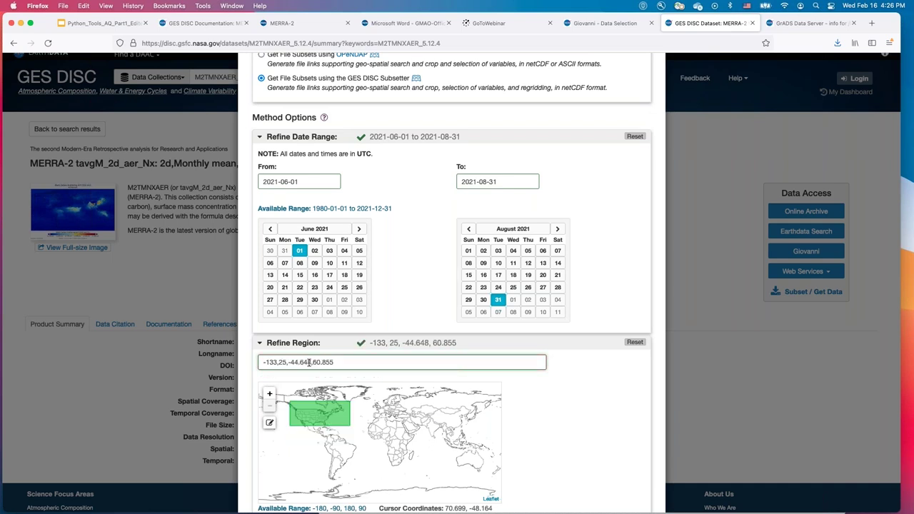
- Set the eastern longitude of the subset region to -62
{"action": "left_click", "coordinate": [310, 362]}
{"action": "key", "text": "BackSpace"}
{"action": "key", "text": "BackSpace"}
{"action": "key", "text": "BackSpace"}
{"action": "key", "text": "BackSpace"}
{"action": "key", "text": "BackSpace"}
{"action": "key", "text": "BackSpace"}
{"action": "key", "text": "BackSpace"}
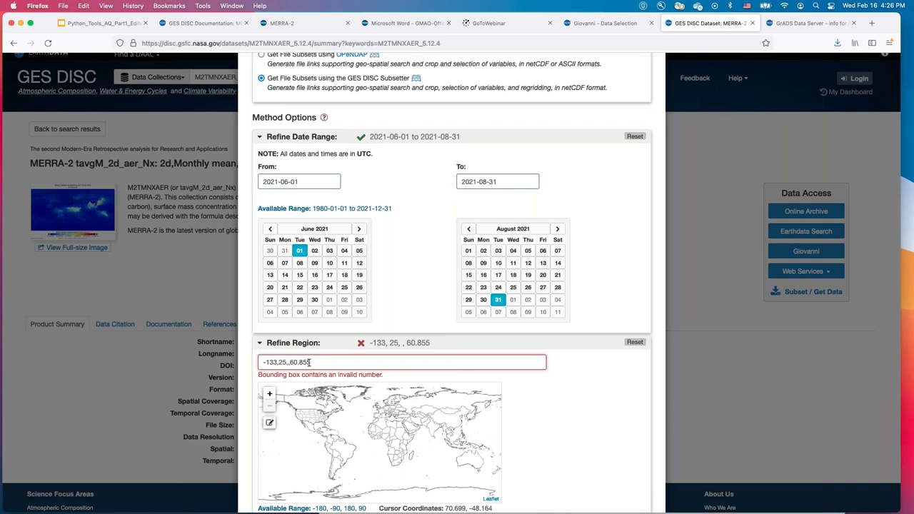
{"action": "type", "text": "-62"}
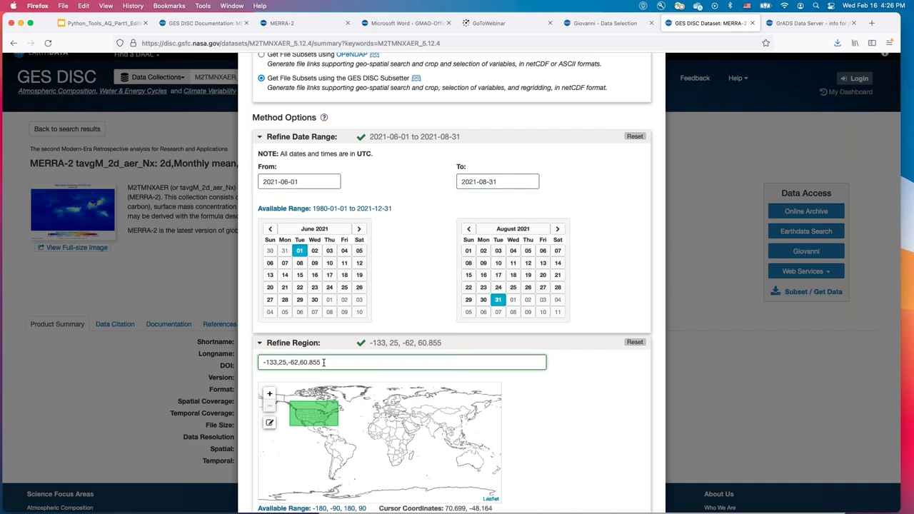
- Set the northern latitude of the subset region to 67
{"action": "key", "text": "BackSpace"}
{"action": "key", "text": "BackSpace"}
{"action": "key", "text": "BackSpace"}
{"action": "key", "text": "BackSpace"}
{"action": "key", "text": "BackSpace"}
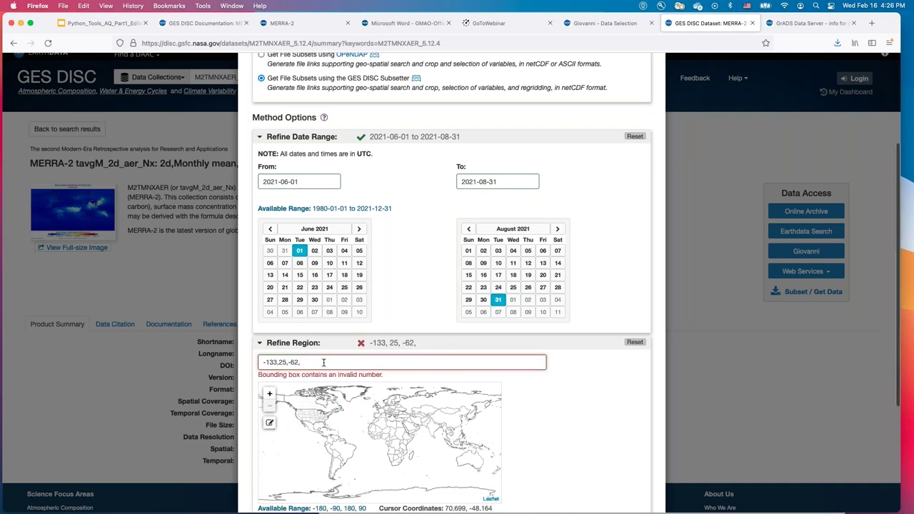
{"action": "type", "text": "670"}
{"action": "key", "text": "BackSpace"}
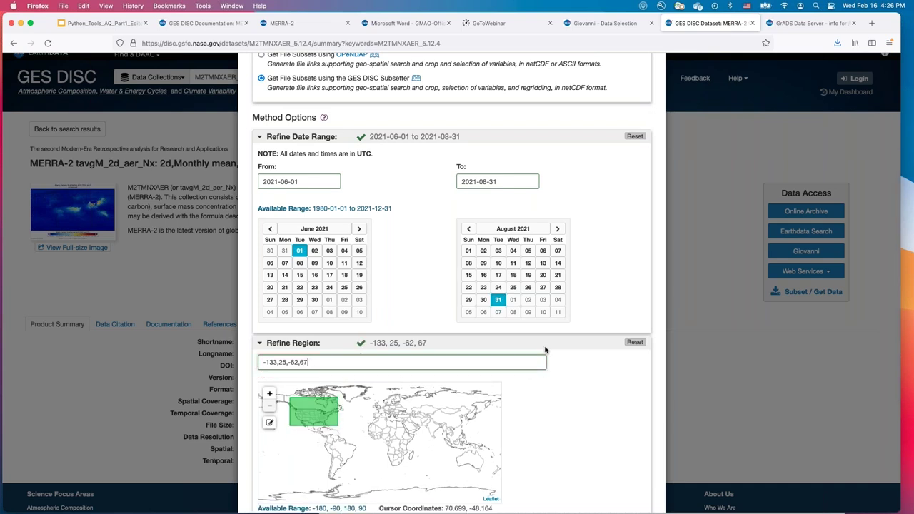
- Expand the Variables options of the subset request to list the available aerosol variables
{"action": "scroll", "coordinate": [568, 370], "scroll_direction": "down", "scroll_amount": 2}
{"action": "scroll", "coordinate": [568, 370], "scroll_direction": "down", "scroll_amount": 1}
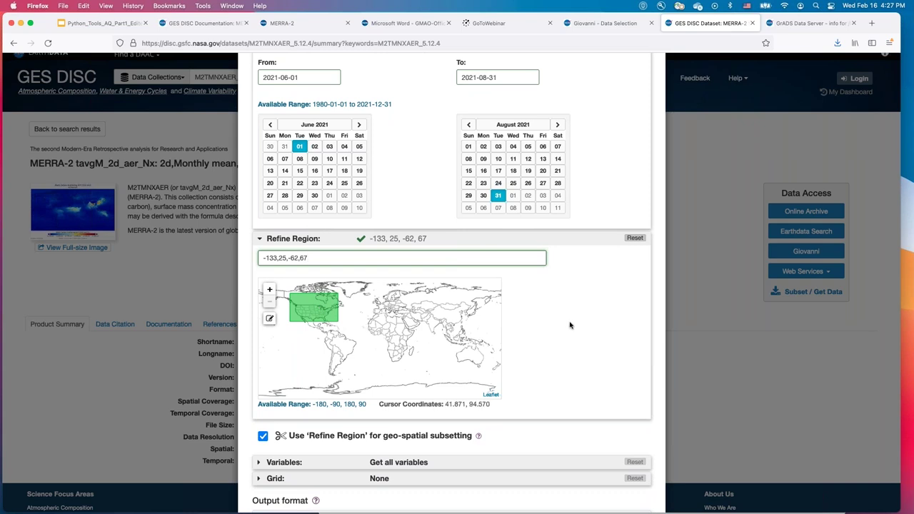
{"action": "scroll", "coordinate": [570, 325], "scroll_direction": "down", "scroll_amount": 3}
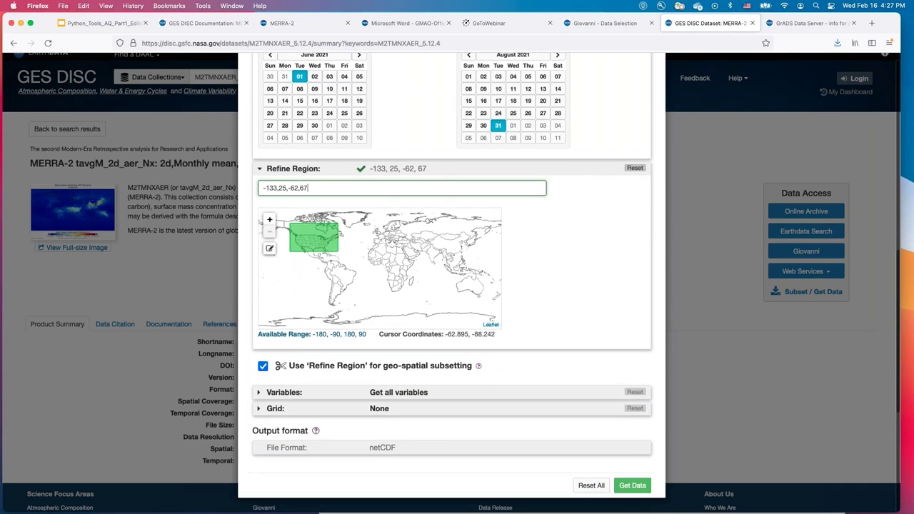
{"action": "left_click", "coordinate": [259, 398]}
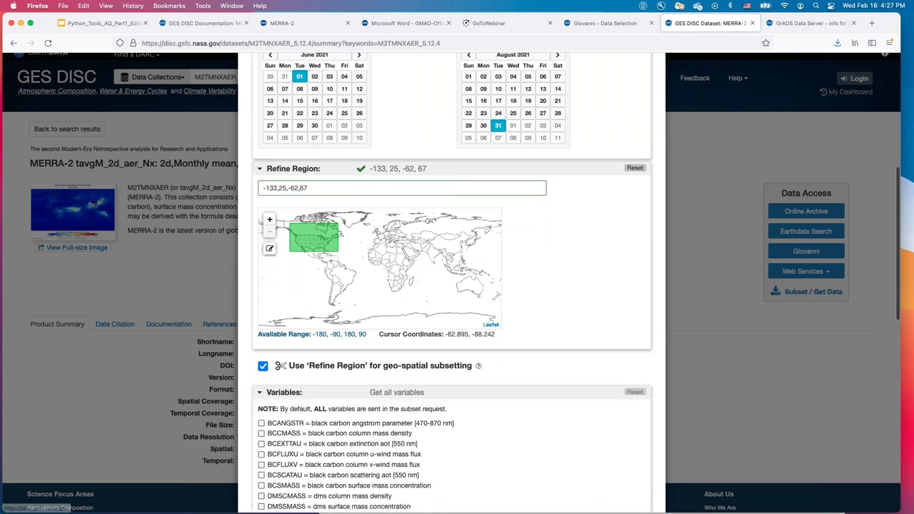
{"action": "scroll", "coordinate": [451, 285], "scroll_direction": "down", "scroll_amount": 12}
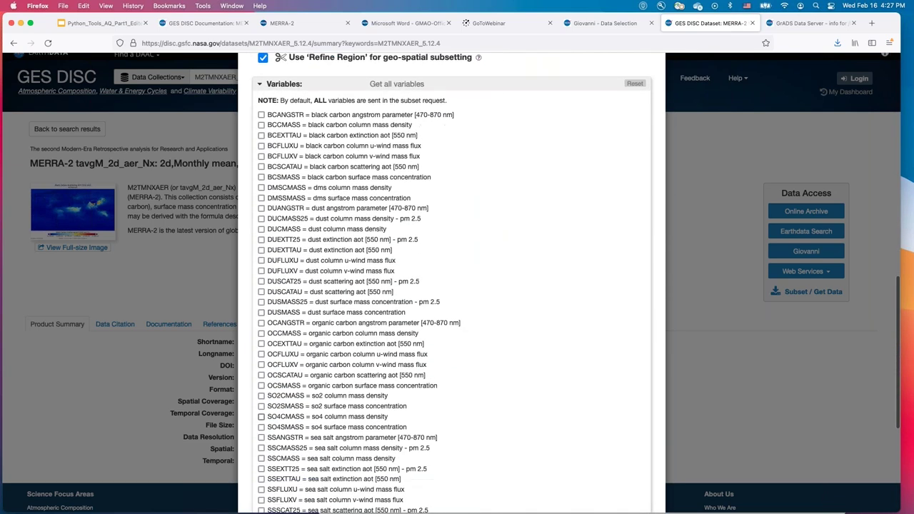
{"action": "scroll", "coordinate": [321, 300], "scroll_direction": "down", "scroll_amount": 1}
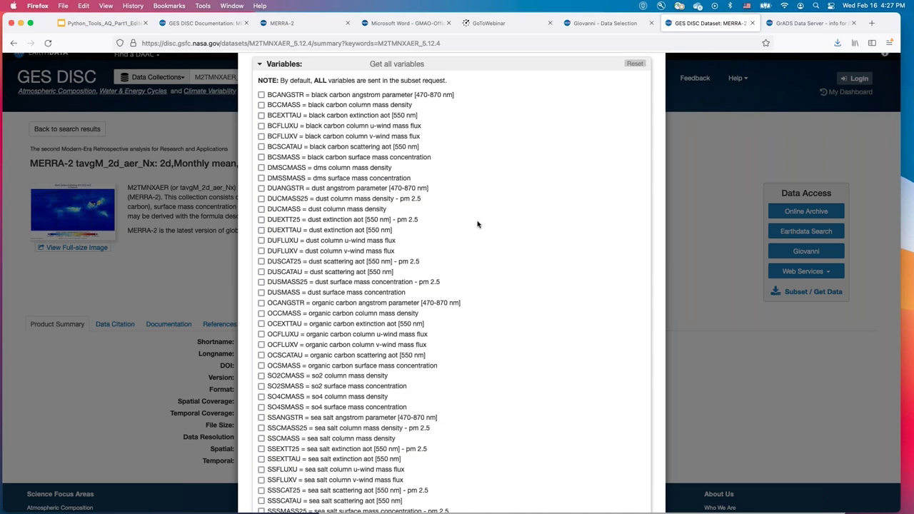
- Search the page for "surface mass concentrat" to highlight the matching variables
{"action": "key", "text": "super+f"}
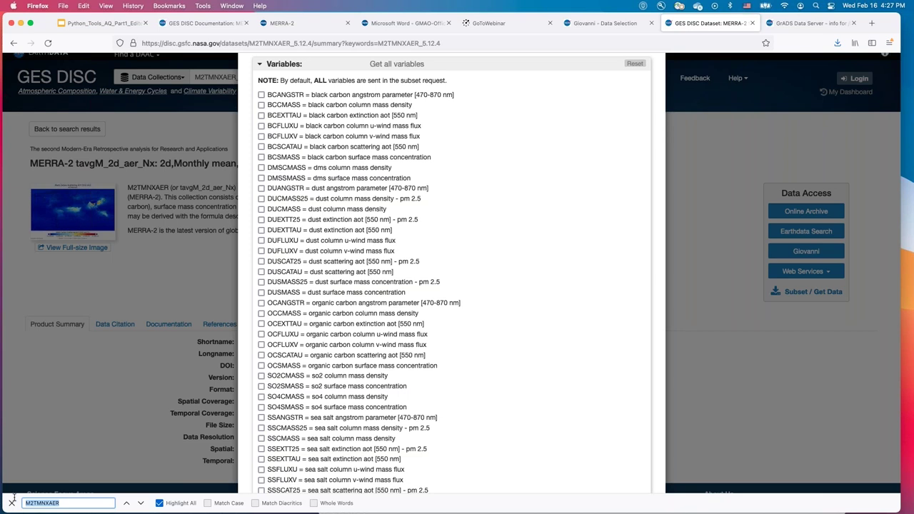
{"action": "key", "text": "BackSpace"}
{"action": "type", "text": "su"}
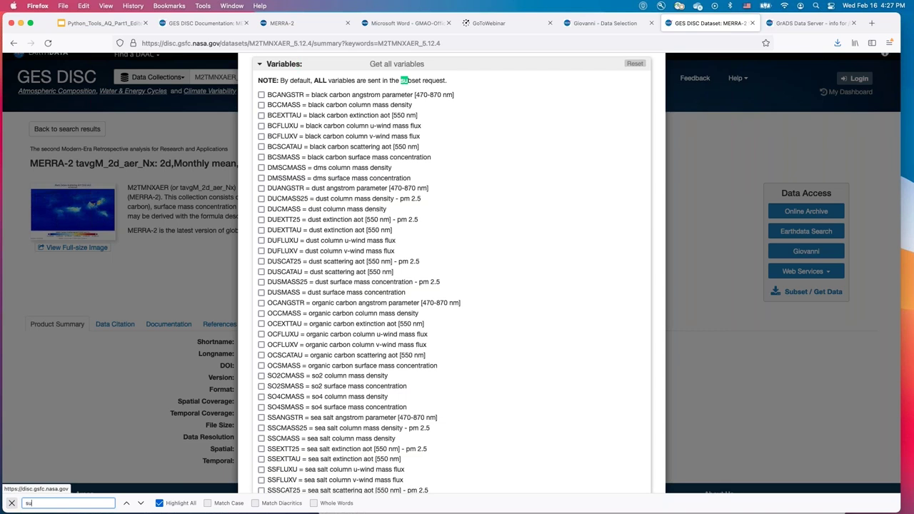
{"action": "type", "text": "rface"}
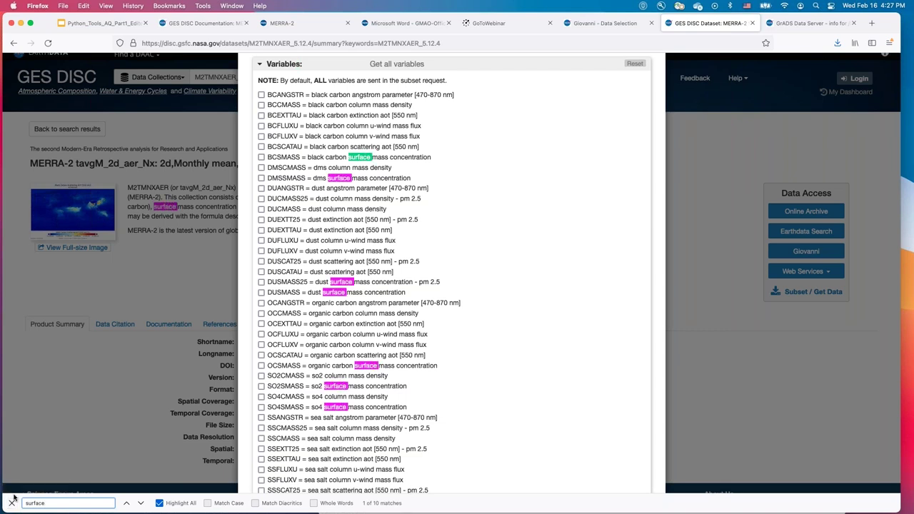
{"action": "type", "text": " mass con"}
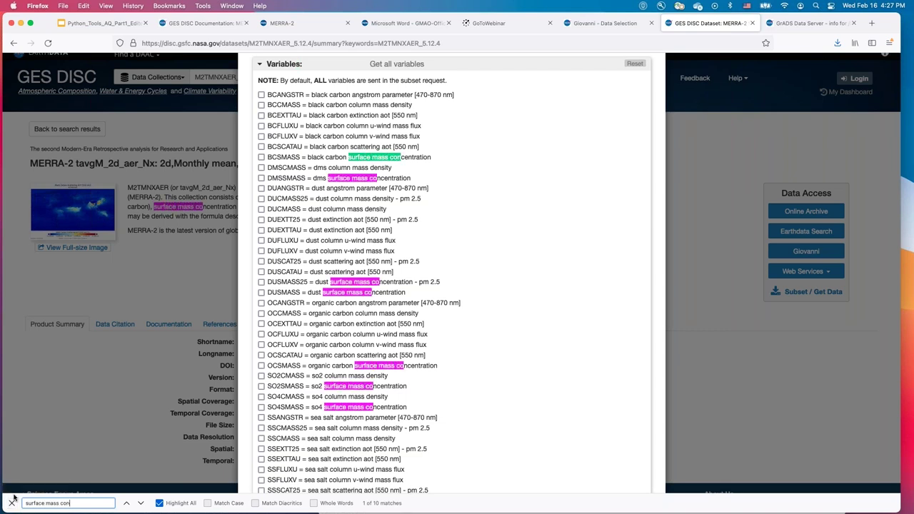
{"action": "type", "text": "centrat"}
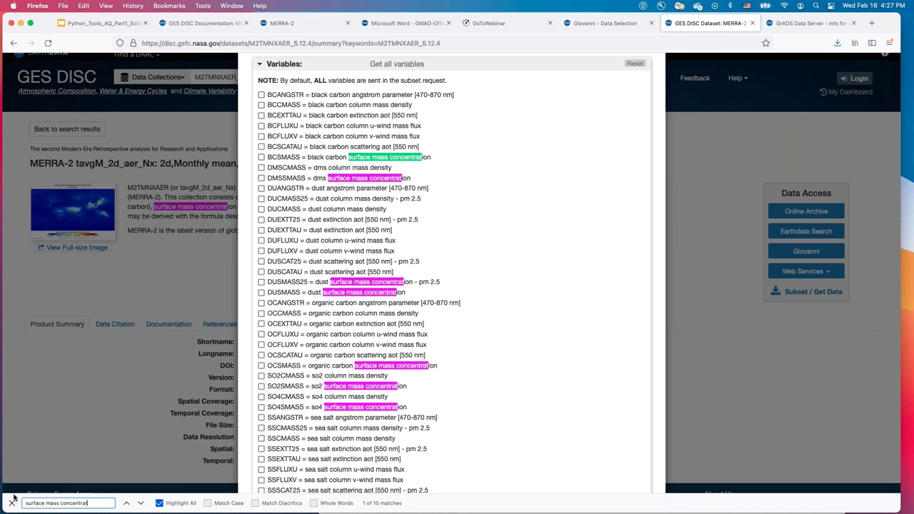
{"action": "scroll", "coordinate": [452, 272], "scroll_direction": "down", "scroll_amount": 5}
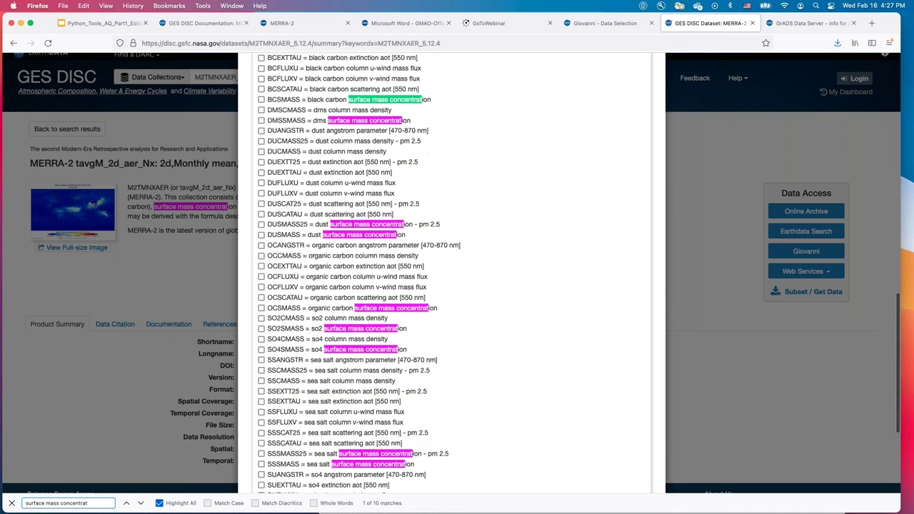
{"action": "scroll", "coordinate": [451, 271], "scroll_direction": "up", "scroll_amount": 5}
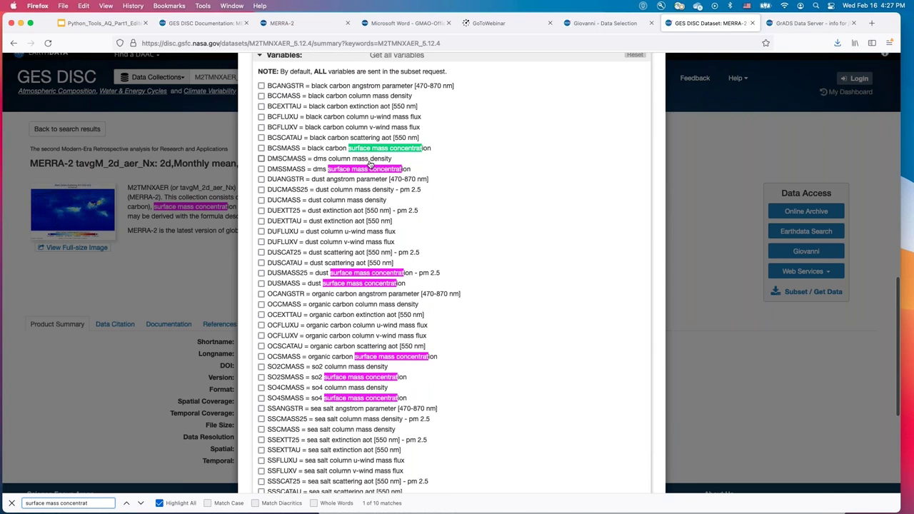
- Select the variables BCSMASS, DUSMASS25, OCSMASS, SO4SMASS and SSSMASS25 for the subset
{"action": "left_click", "coordinate": [261, 149]}
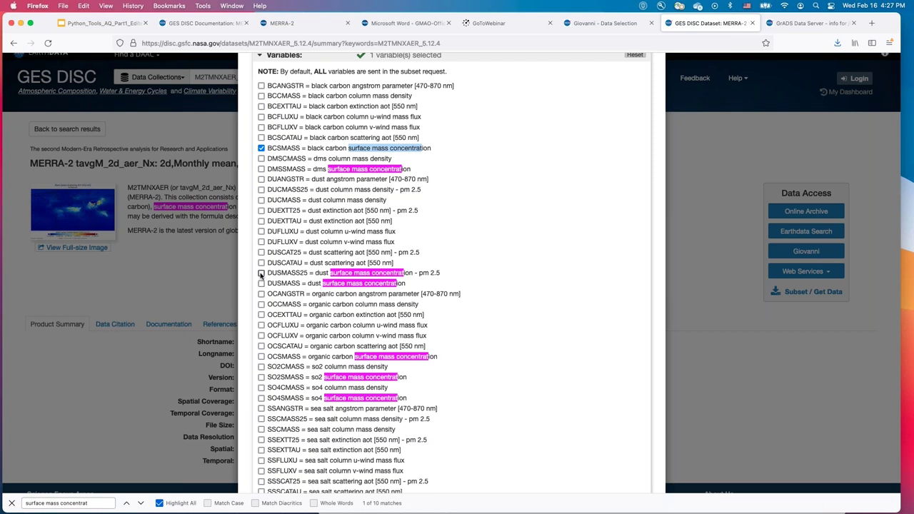
{"action": "scroll", "coordinate": [457, 283], "scroll_direction": "down", "scroll_amount": 1}
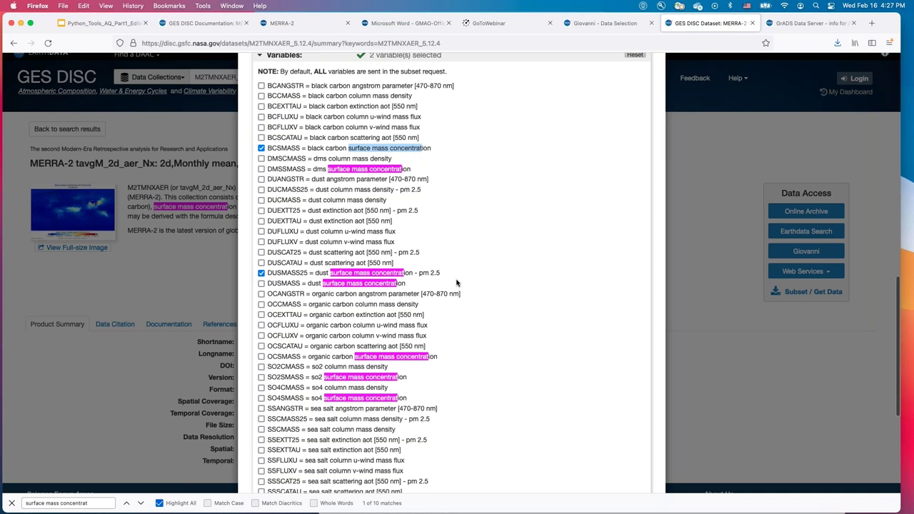
{"action": "scroll", "coordinate": [456, 283], "scroll_direction": "down", "scroll_amount": 3}
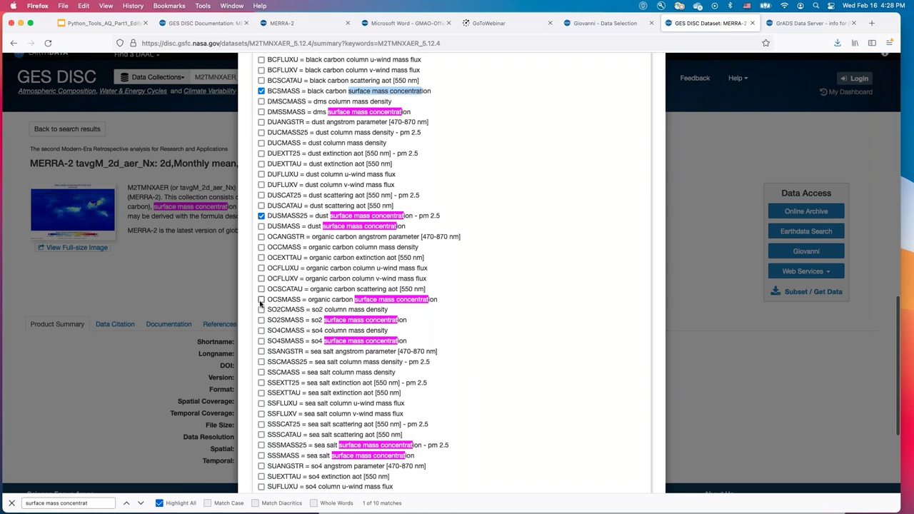
{"action": "left_click", "coordinate": [261, 342]}
{"action": "scroll", "coordinate": [271, 390], "scroll_direction": "down", "scroll_amount": 2}
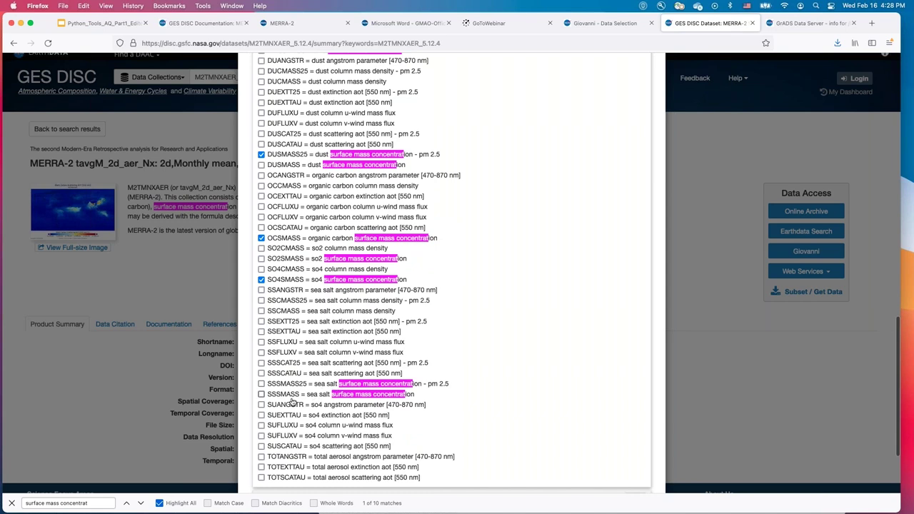
{"action": "left_click", "coordinate": [261, 384]}
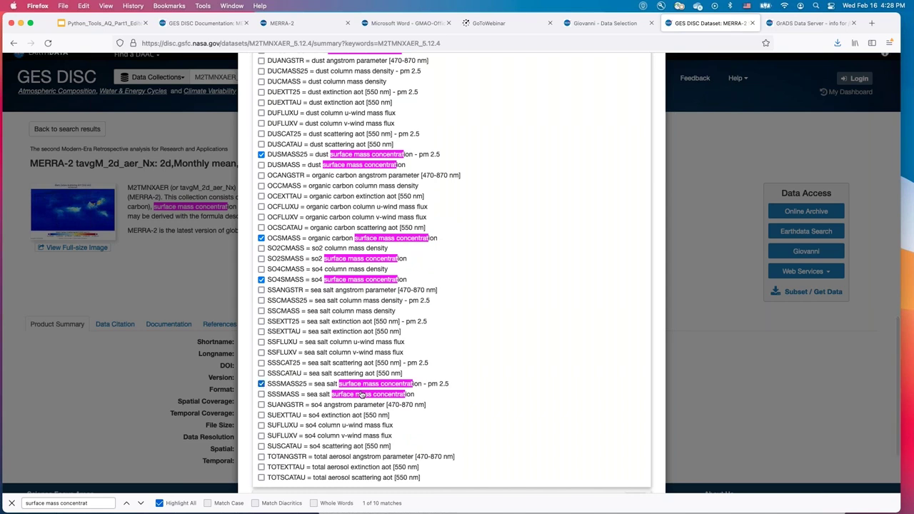
{"action": "scroll", "coordinate": [490, 381], "scroll_direction": "down", "scroll_amount": 5}
{"action": "scroll", "coordinate": [490, 378], "scroll_direction": "up", "scroll_amount": 8}
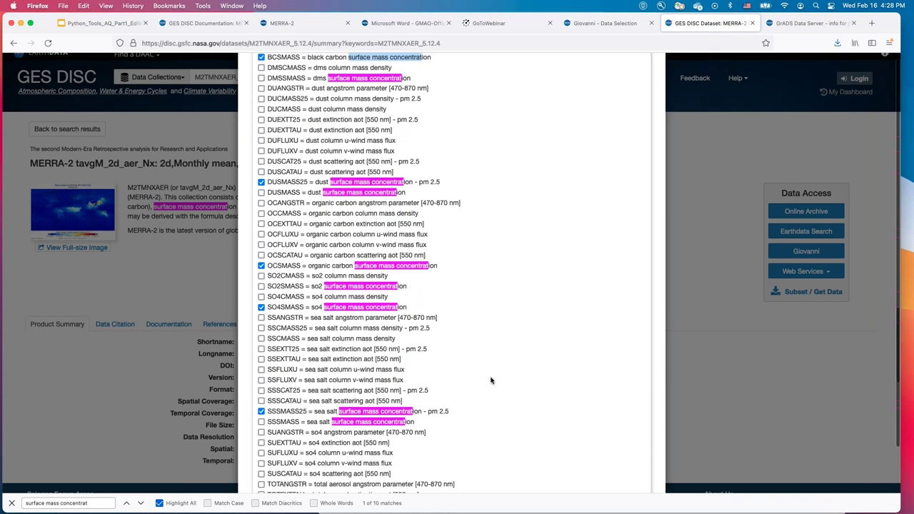
{"action": "scroll", "coordinate": [419, 187], "scroll_direction": "up", "scroll_amount": 1}
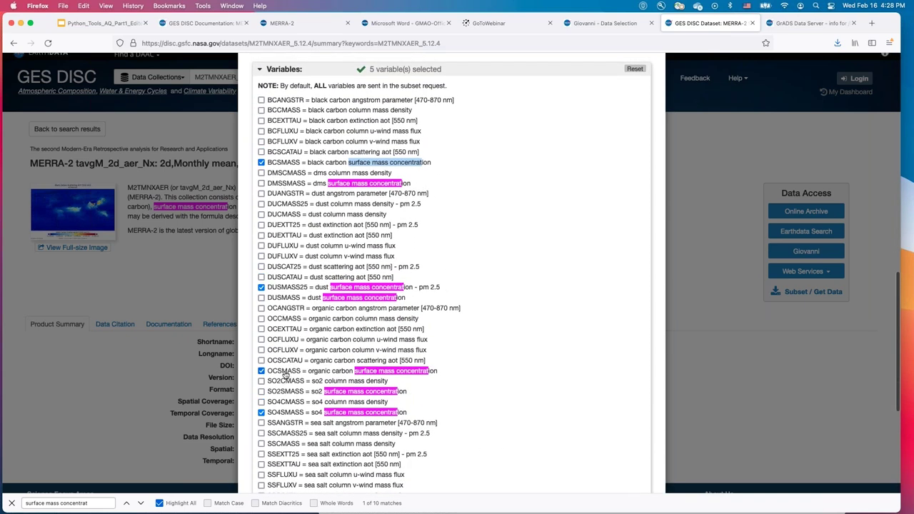
- Examine the interpolation and grid choices for regridding, including their documentation page, and return to the subset form without choosing any
{"action": "scroll", "coordinate": [510, 361], "scroll_direction": "down", "scroll_amount": 5}
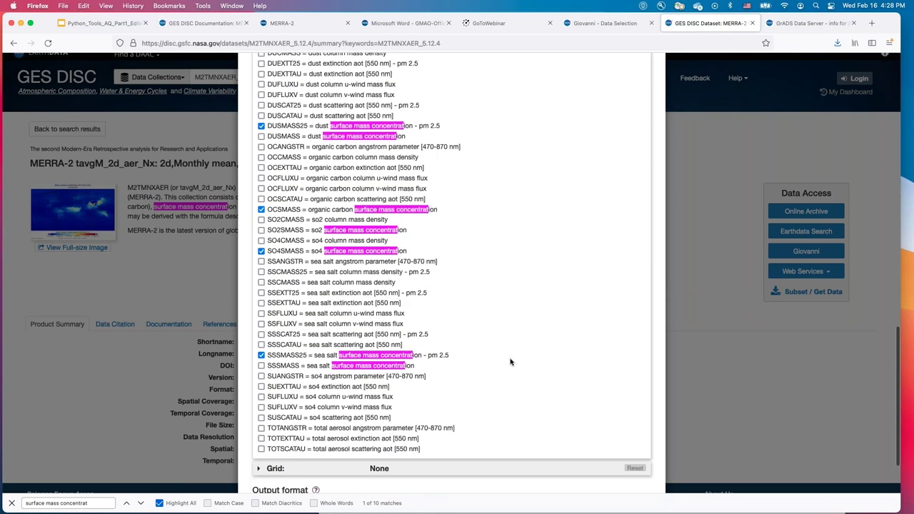
{"action": "scroll", "coordinate": [275, 372], "scroll_direction": "down", "scroll_amount": 2}
{"action": "left_click", "coordinate": [259, 390]}
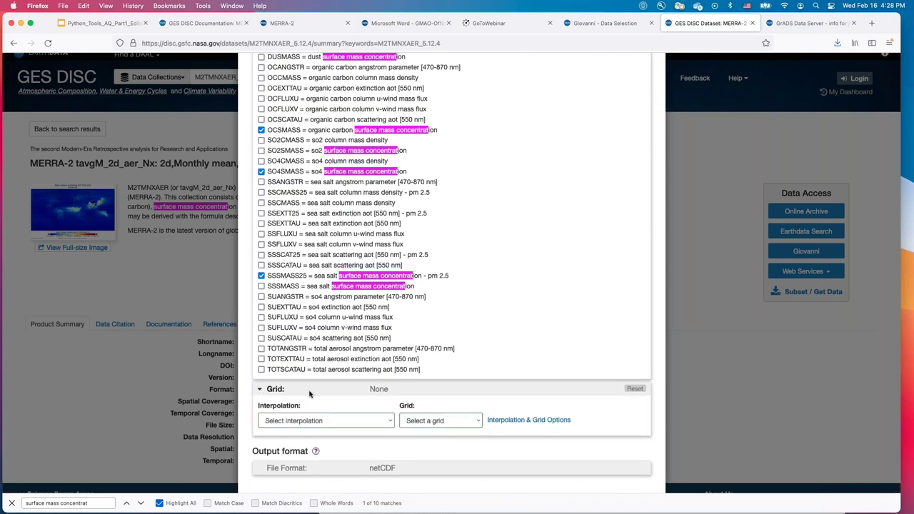
{"action": "left_click", "coordinate": [390, 423]}
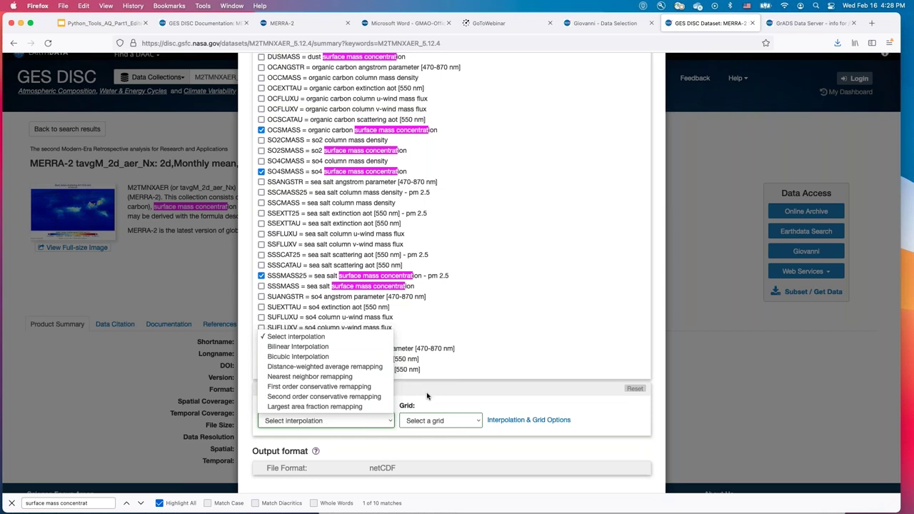
{"action": "left_click", "coordinate": [482, 421]}
{"action": "left_click", "coordinate": [480, 421]}
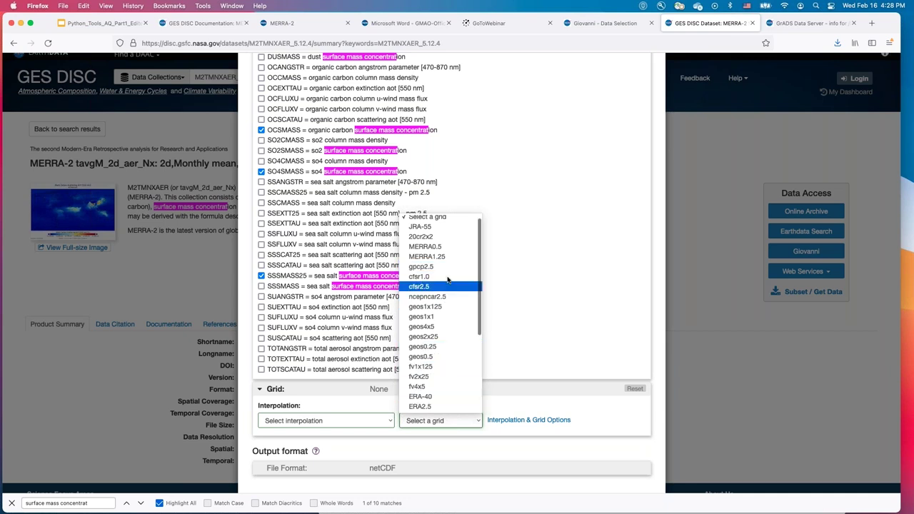
{"action": "left_click", "coordinate": [506, 402]}
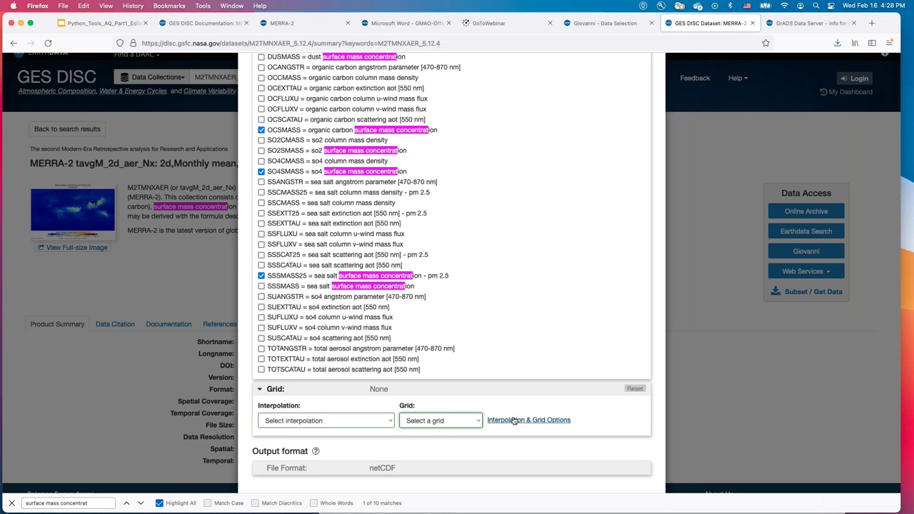
{"action": "left_click", "coordinate": [513, 422]}
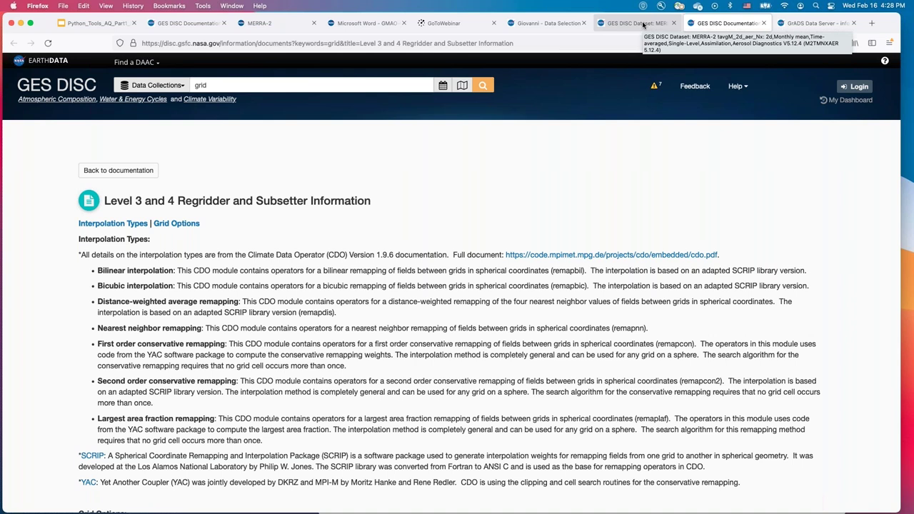
{"action": "left_click", "coordinate": [643, 25]}
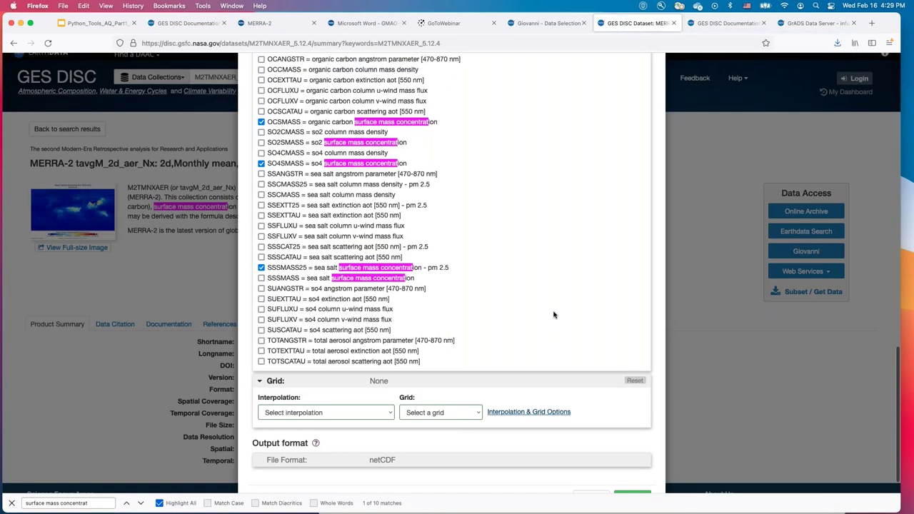
- Request the subset's data file links in netCDF format and check the instructions for downloading
{"action": "scroll", "coordinate": [554, 315], "scroll_direction": "down", "scroll_amount": 2}
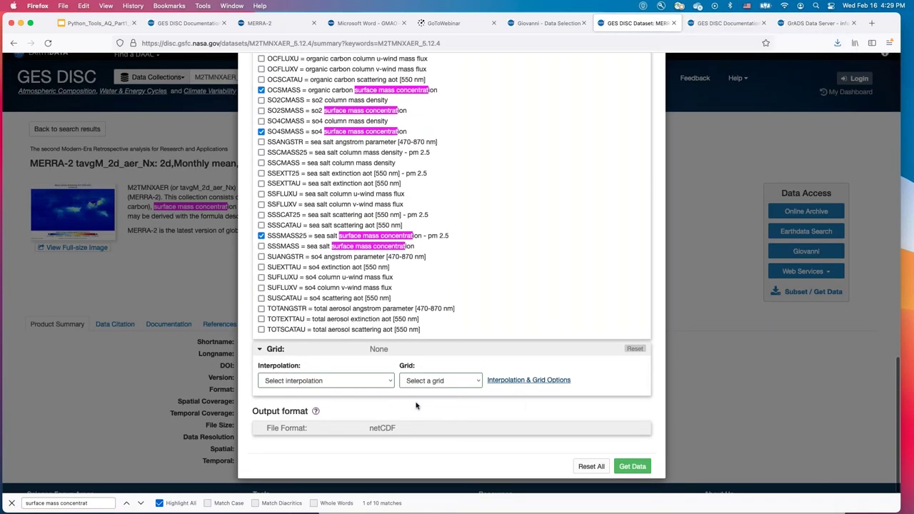
{"action": "left_click", "coordinate": [632, 468]}
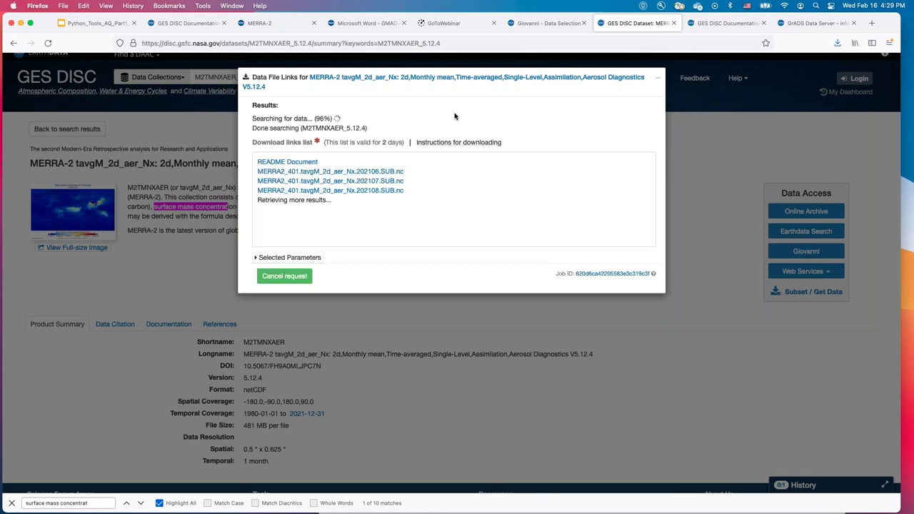
{"action": "left_click", "coordinate": [455, 142]}
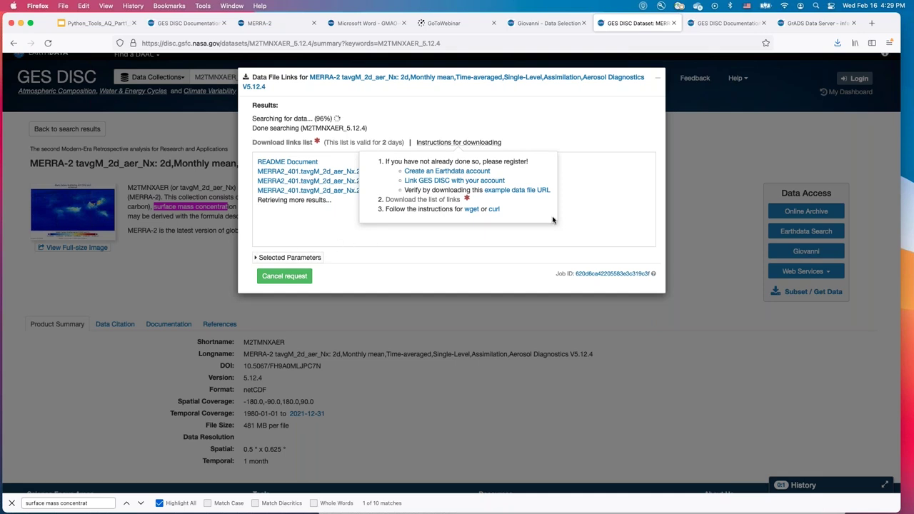
{"action": "left_click", "coordinate": [617, 119]}
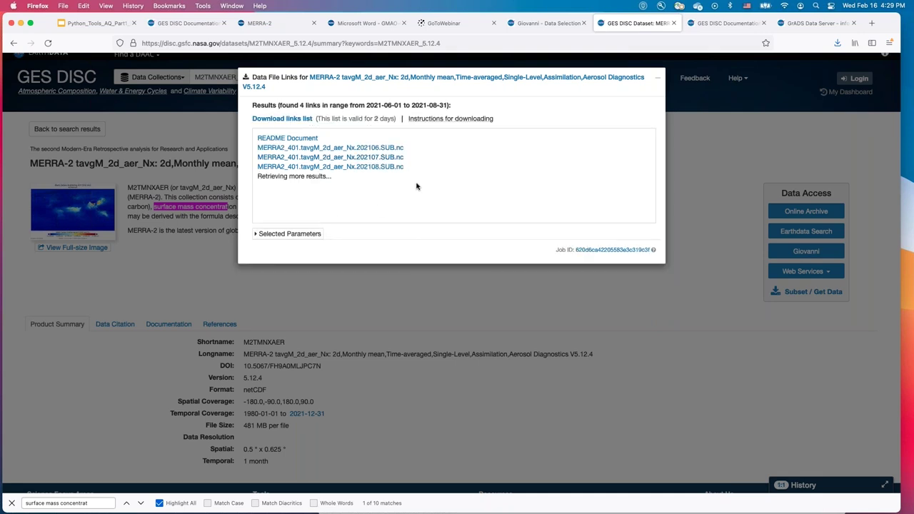
- Open the download prompt for MERRA2_401.tavgM_2d_aer_Nx.202106.SUB.nc and dismiss it without saving
{"action": "left_click", "coordinate": [378, 148]}
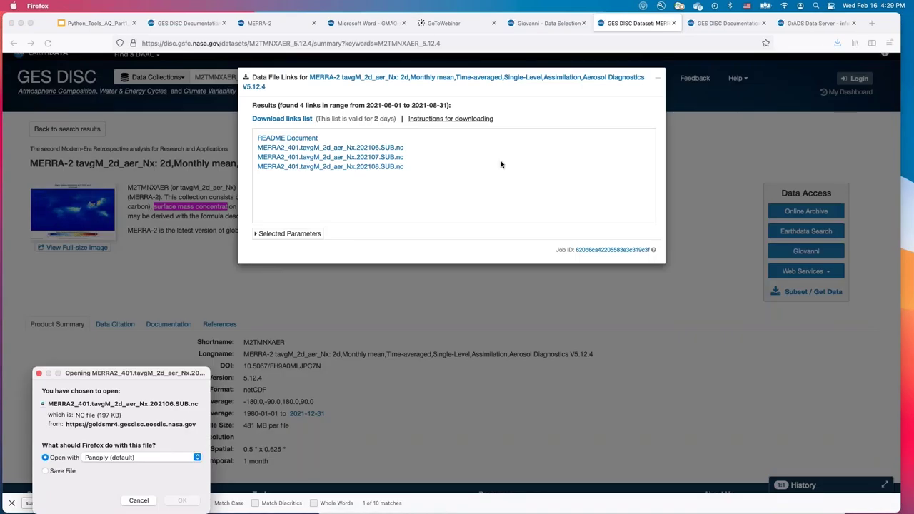
{"action": "left_click", "coordinate": [39, 373]}
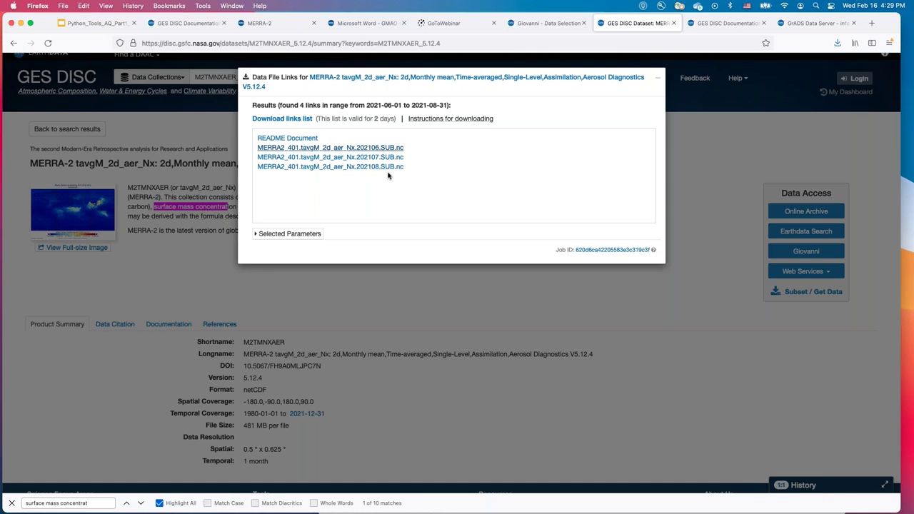
- Save the list of download links as a text file and display the instructions for downloading
{"action": "left_click", "coordinate": [288, 120]}
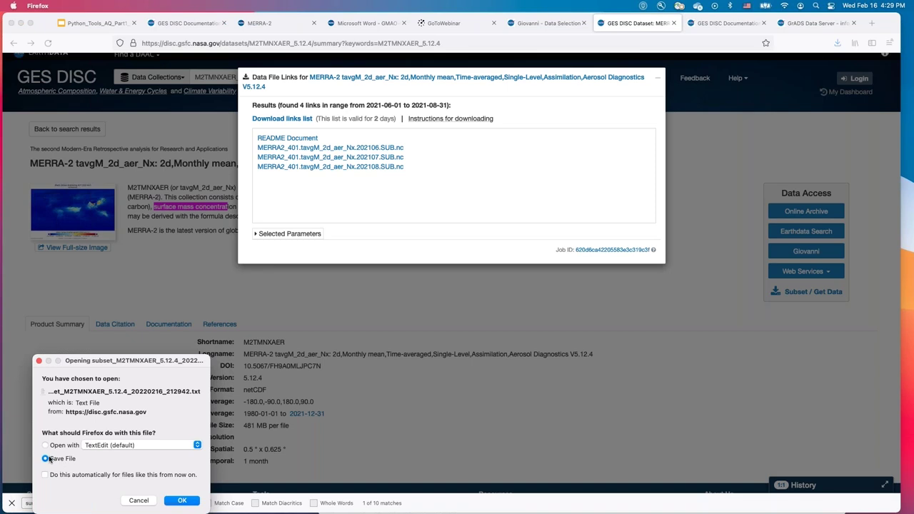
{"action": "left_click", "coordinate": [182, 501]}
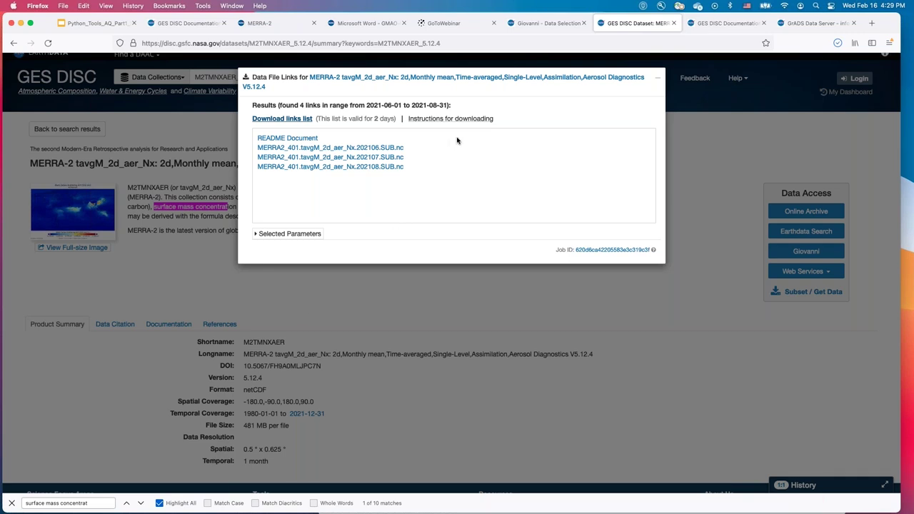
{"action": "mouse_move", "coordinate": [453, 123]}
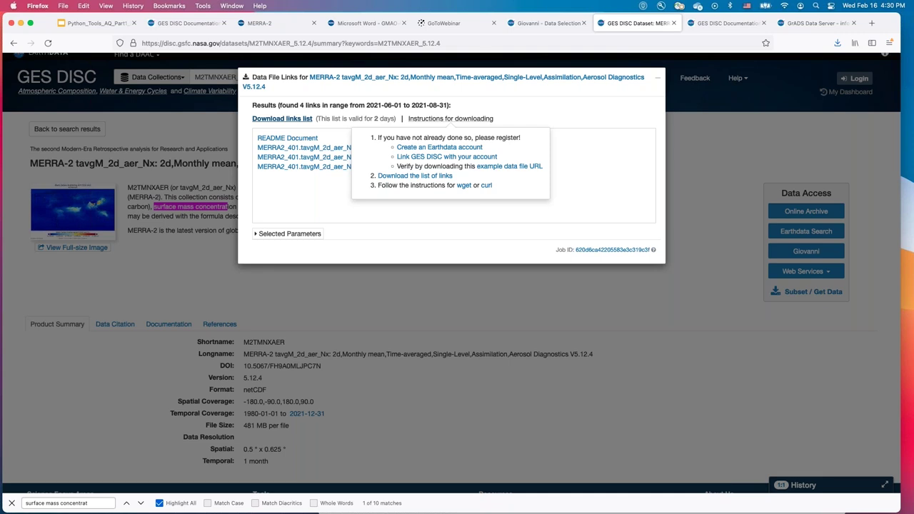
- Switch to Finder, open the saved links list subset_M2TMNXAER_5.12.4_20220216_212942.txt, examine its URLs, and close it
{"action": "key", "text": "super+Tab"}
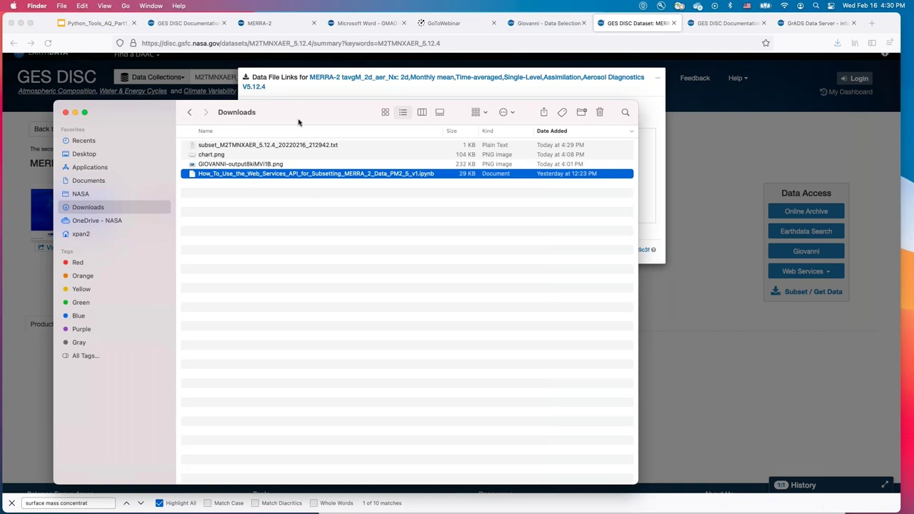
{"action": "left_click", "coordinate": [290, 145]}
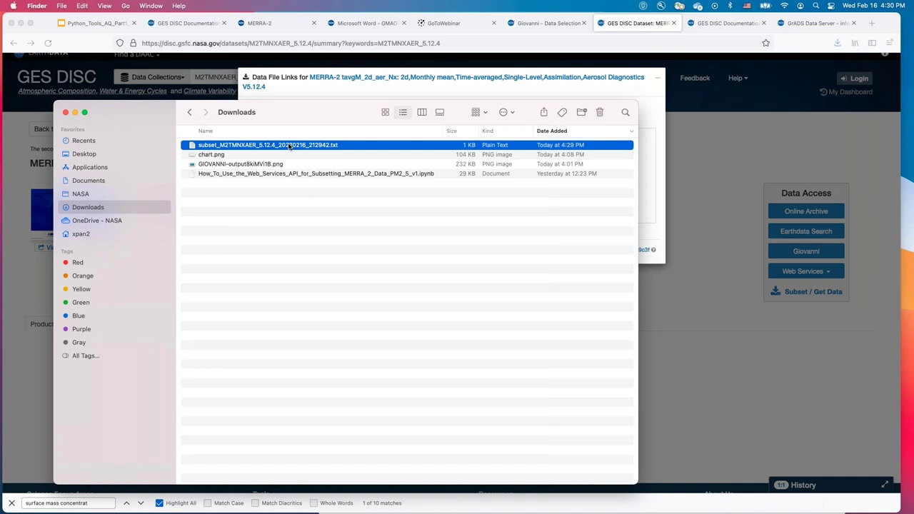
{"action": "double_click", "coordinate": [194, 146]}
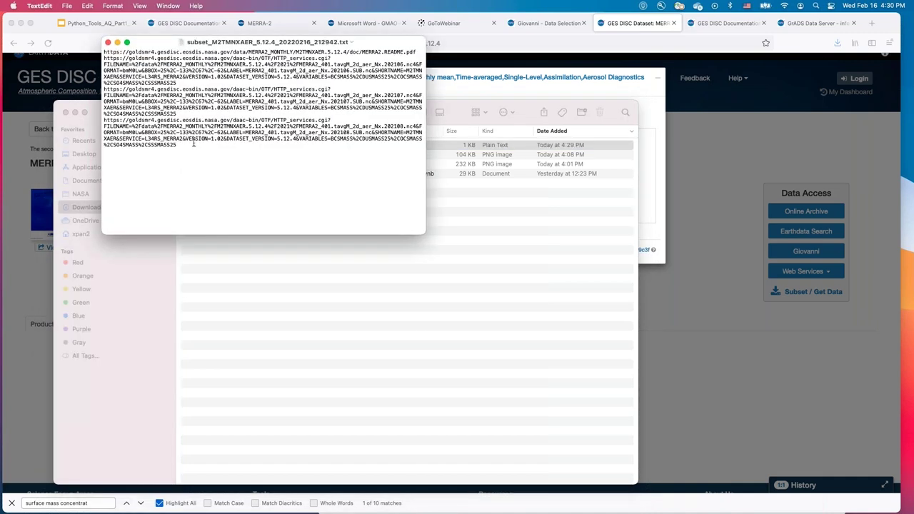
{"action": "left_click_drag", "start_coordinate": [423, 228], "coordinate": [551, 299]}
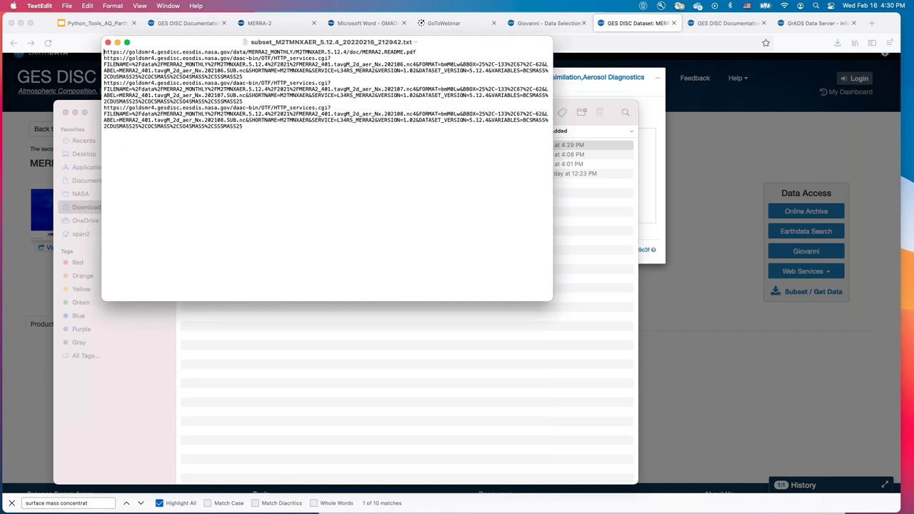
{"action": "left_click", "coordinate": [107, 43]}
{"action": "left_click_drag", "start_coordinate": [283, 117], "coordinate": [319, 147]}
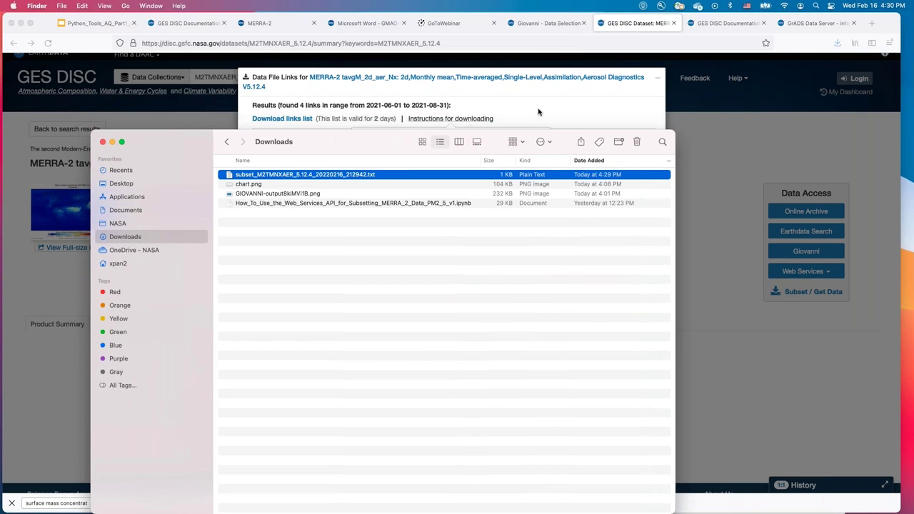
- Return to the Python_Tools_AQ_Part1 presentation and display slide 56 with the Level 3 and 4 Subsetter demo objectives
{"action": "left_click", "coordinate": [99, 25]}
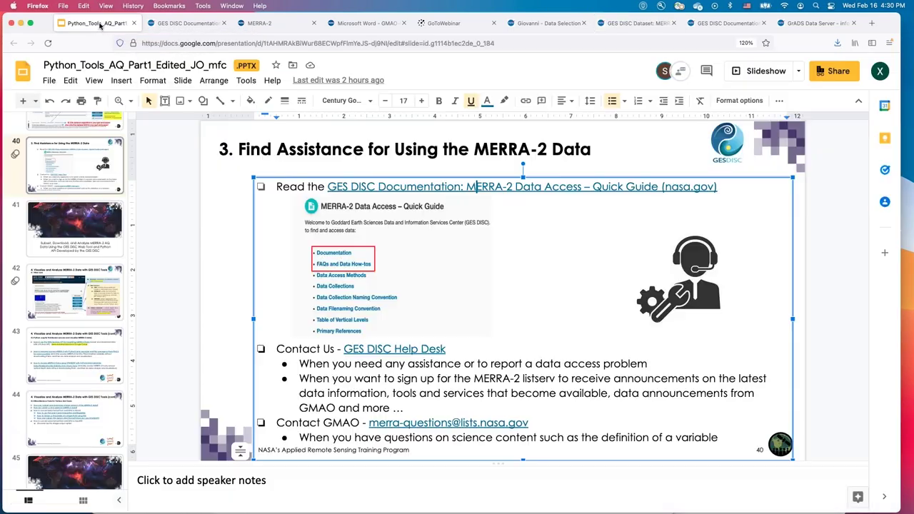
{"action": "scroll", "coordinate": [90, 327], "scroll_direction": "down", "scroll_amount": 15}
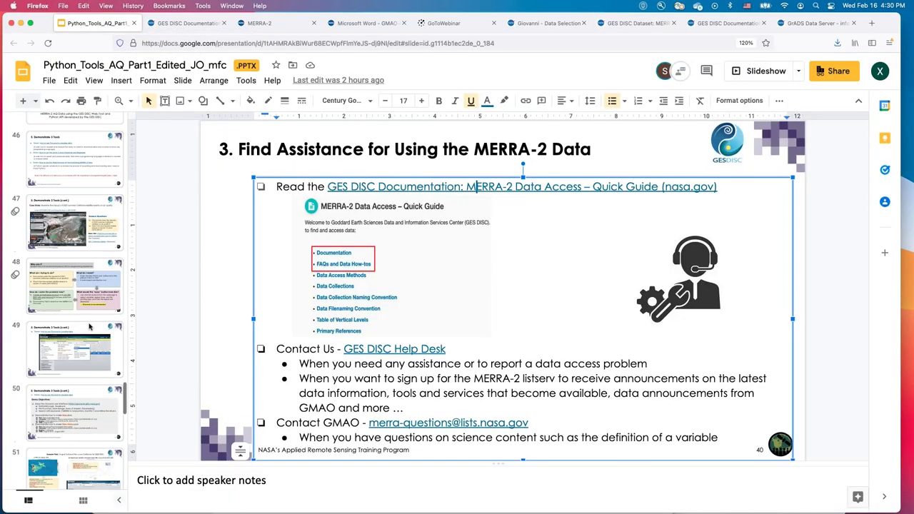
{"action": "scroll", "coordinate": [89, 327], "scroll_direction": "down", "scroll_amount": 4}
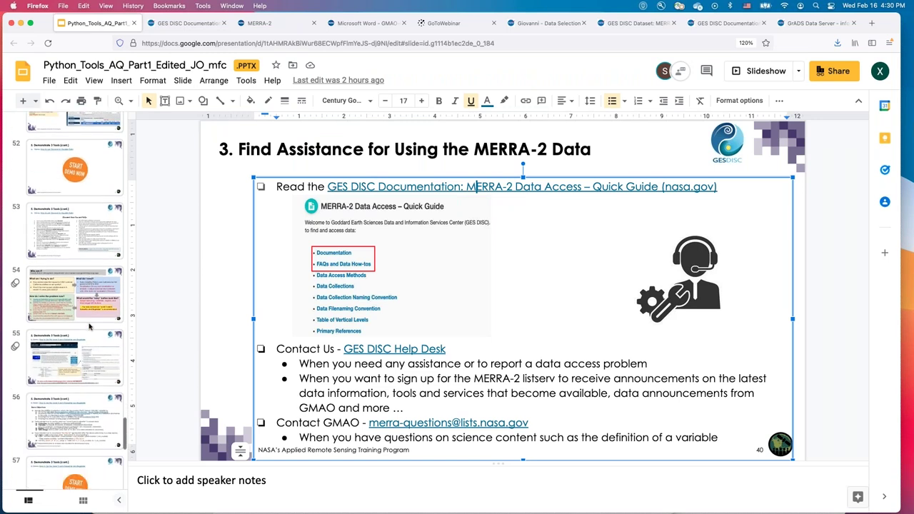
{"action": "scroll", "coordinate": [89, 327], "scroll_direction": "down", "scroll_amount": 2}
{"action": "left_click", "coordinate": [73, 376]}
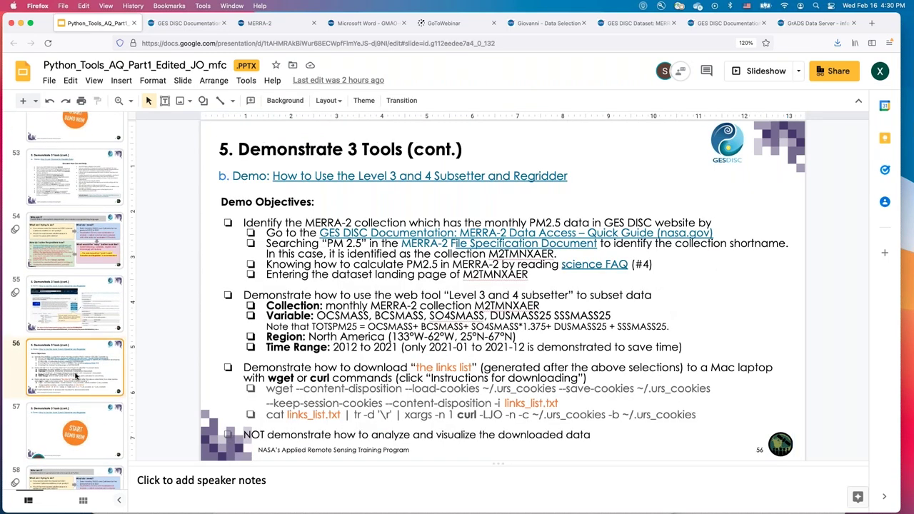
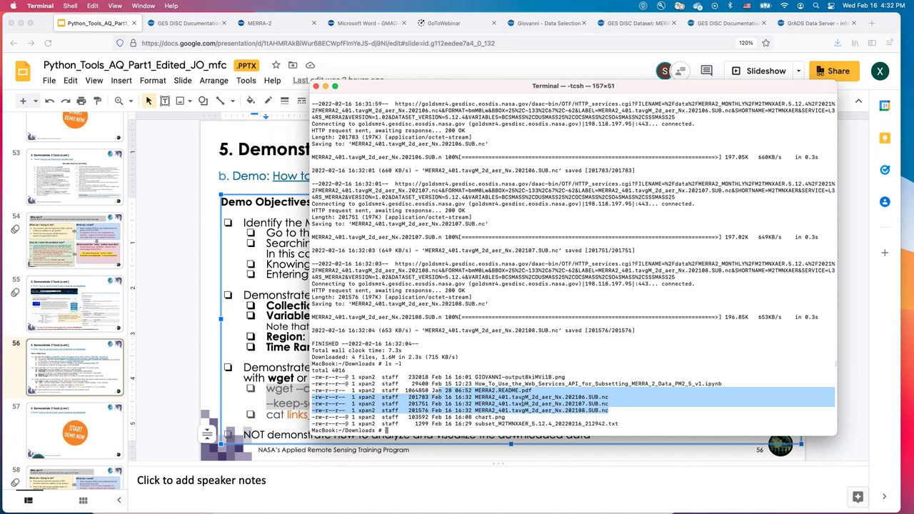
- Open MERRA2_401.tavgM_2d_aer_Nx.202108.SUB.nc from the Downloads folder in Panoply and enlarge the sources window
{"action": "key", "text": "super+Tab"}
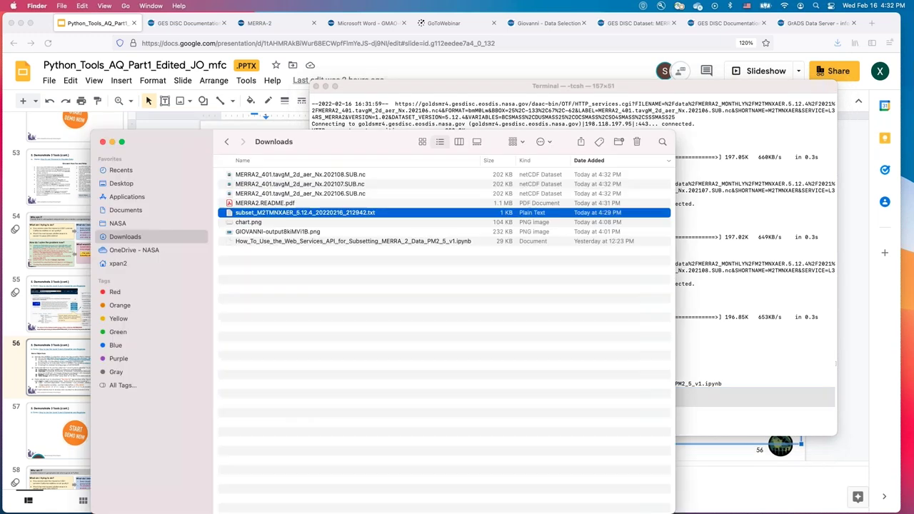
{"action": "left_click", "coordinate": [313, 175]}
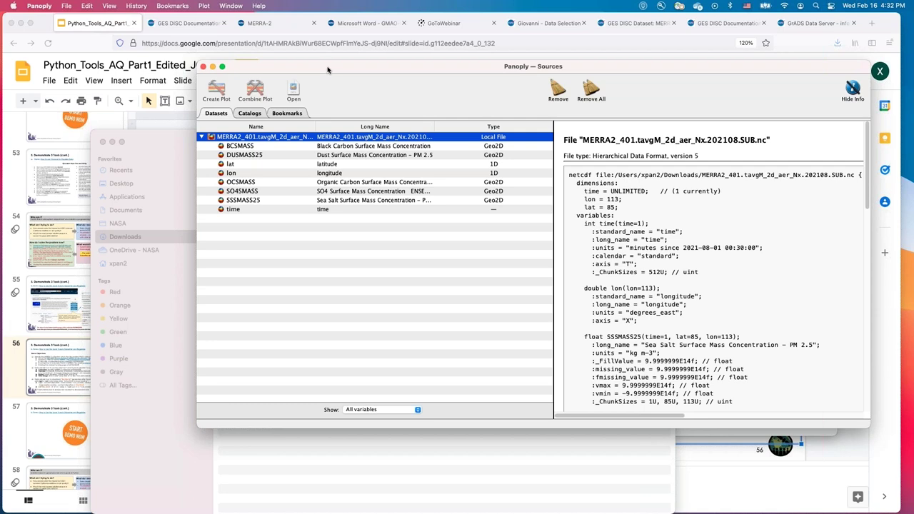
{"action": "left_click_drag", "start_coordinate": [328, 69], "coordinate": [304, 60]}
{"action": "left_click_drag", "start_coordinate": [845, 420], "coordinate": [859, 457]}
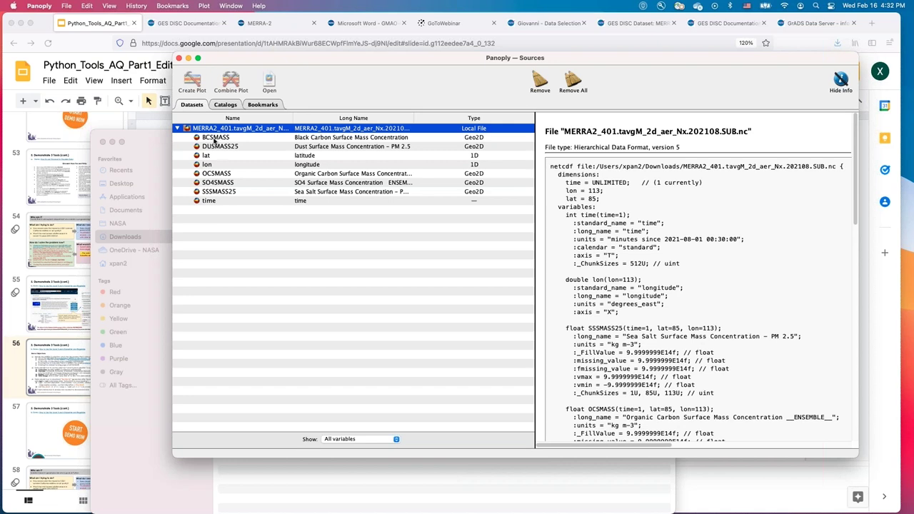
- Examine the metadata of the BCSMASS, DUSMASS25, OCSMASS, SO4SMASS and SSSMASS25 variables
{"action": "left_click", "coordinate": [215, 139]}
{"action": "left_click", "coordinate": [213, 148]}
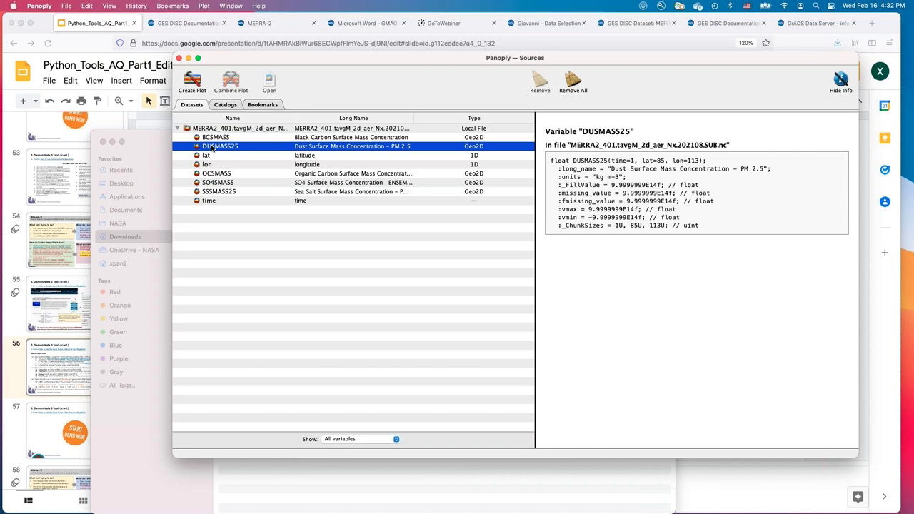
{"action": "left_click", "coordinate": [214, 175]}
{"action": "left_click", "coordinate": [214, 184]}
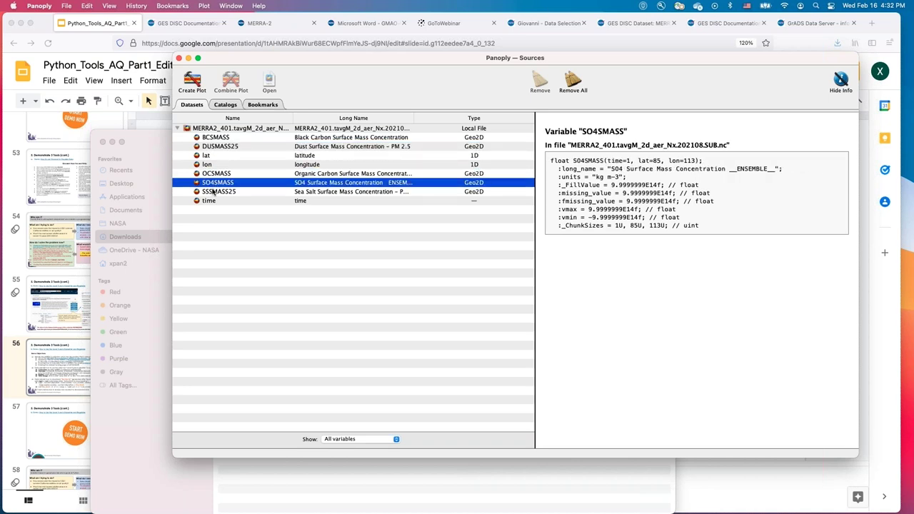
{"action": "left_click", "coordinate": [214, 191]}
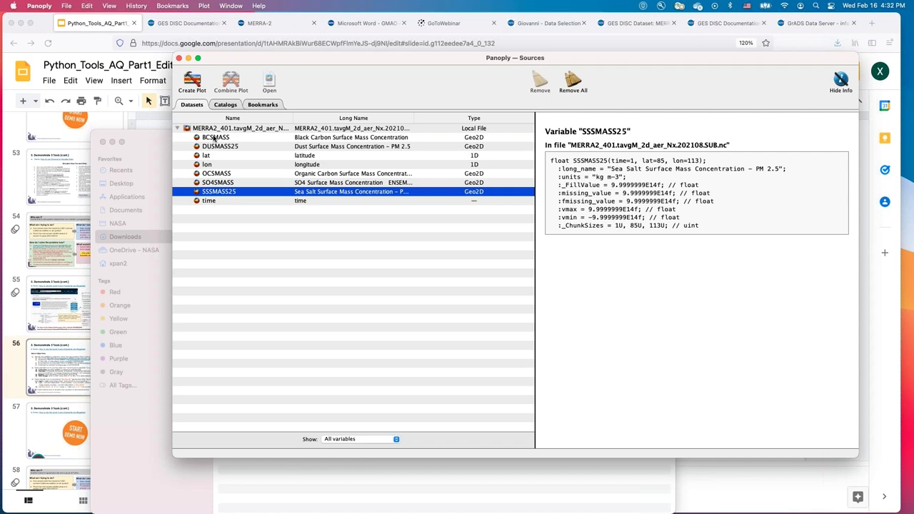
- Create a georeferenced longitude-latitude color contour plot of BCSMASS, view the mapped region, and close the plot
{"action": "left_click", "coordinate": [215, 137]}
{"action": "double_click", "coordinate": [214, 137]}
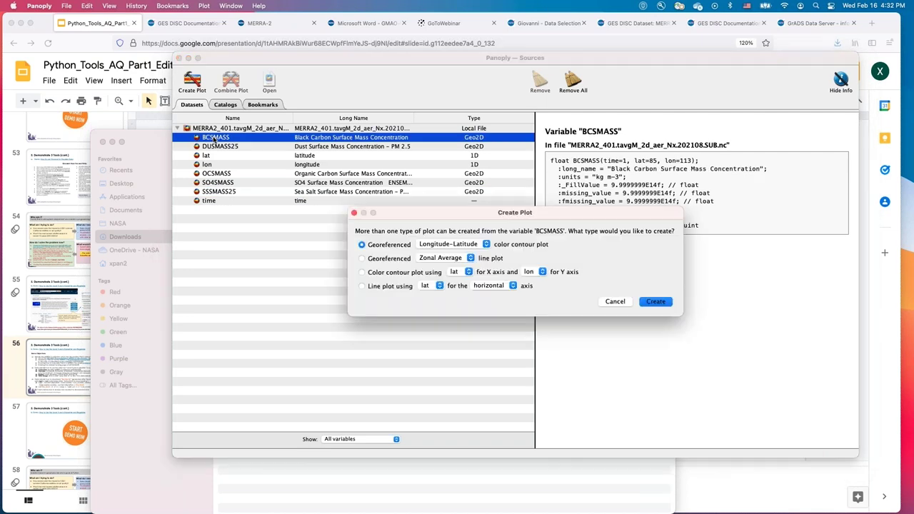
{"action": "left_click", "coordinate": [654, 302]}
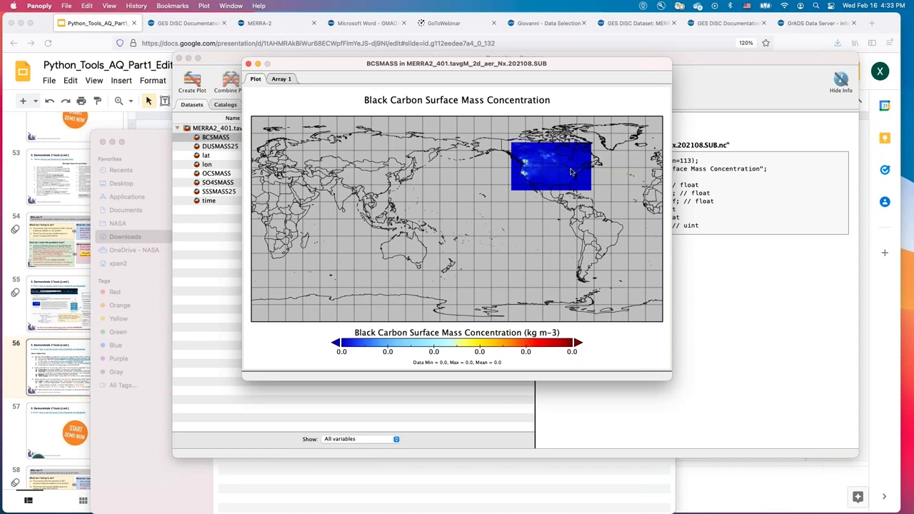
{"action": "left_click_drag", "start_coordinate": [560, 69], "coordinate": [576, 98]}
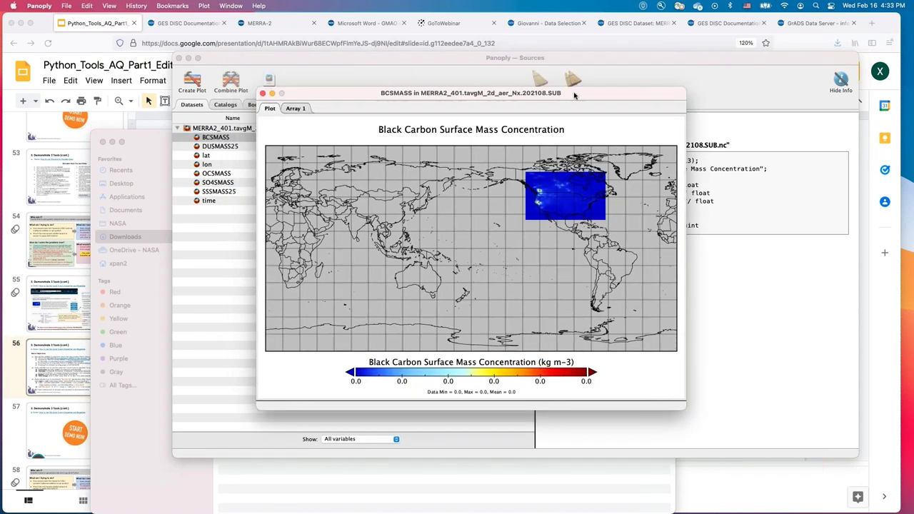
{"action": "left_click", "coordinate": [263, 95]}
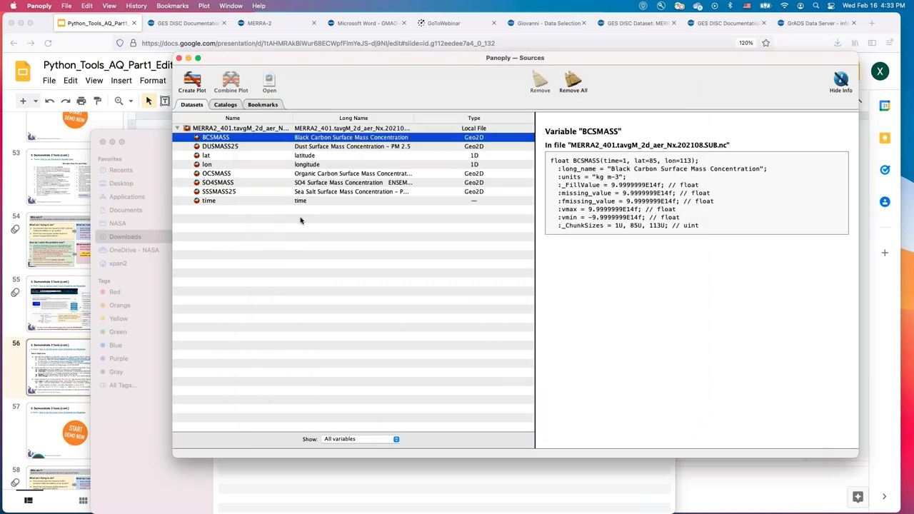
- Close the Panoply sources window and the Downloads folder window
{"action": "left_click_drag", "start_coordinate": [340, 65], "coordinate": [352, 72]}
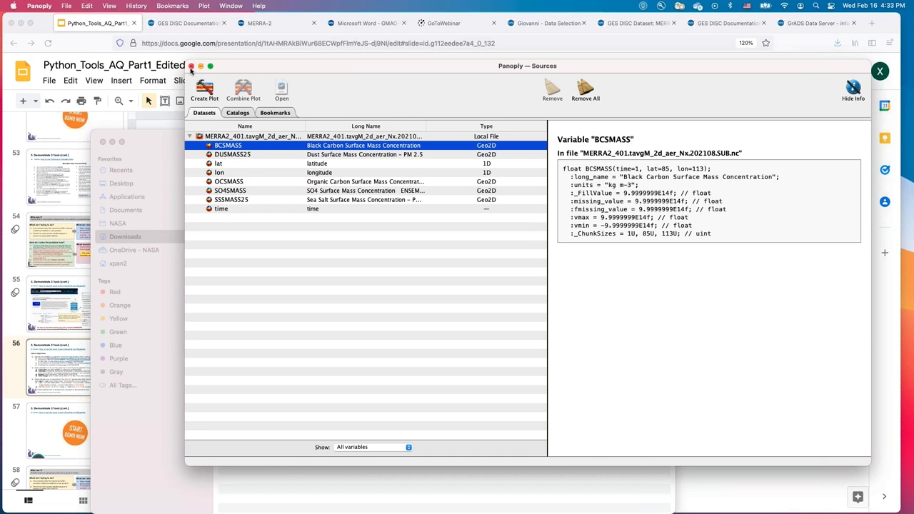
{"action": "left_click", "coordinate": [190, 68]}
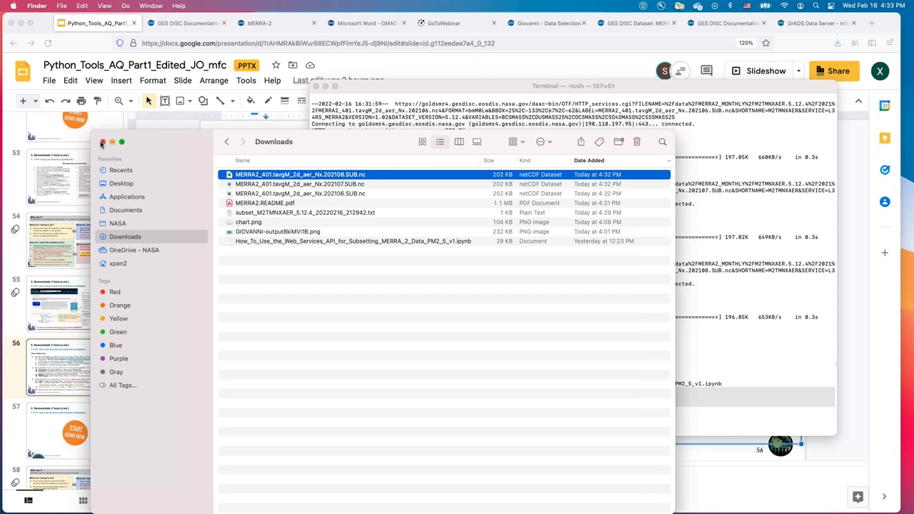
{"action": "left_click", "coordinate": [102, 143]}
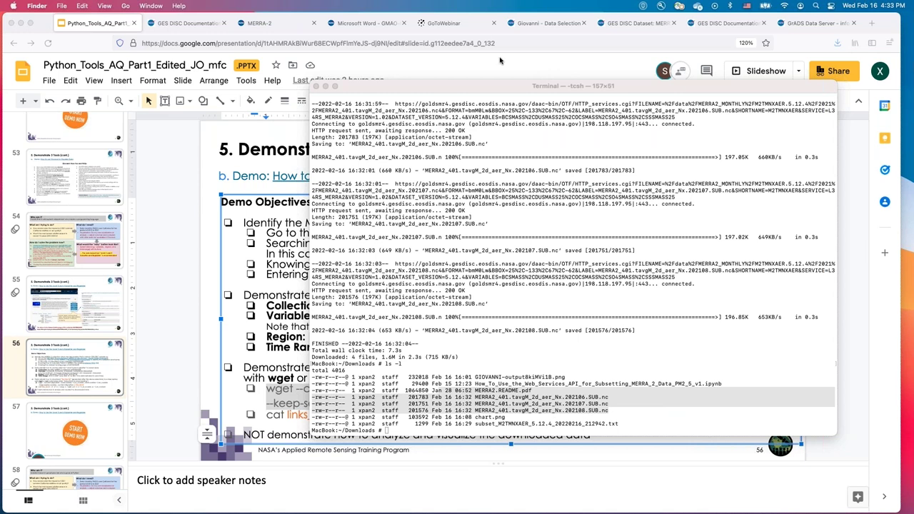
- Clear the text selection in Terminal and reposition its window so the start of the slide's download commands stays readable
{"action": "left_click_drag", "start_coordinate": [476, 86], "coordinate": [505, 59]}
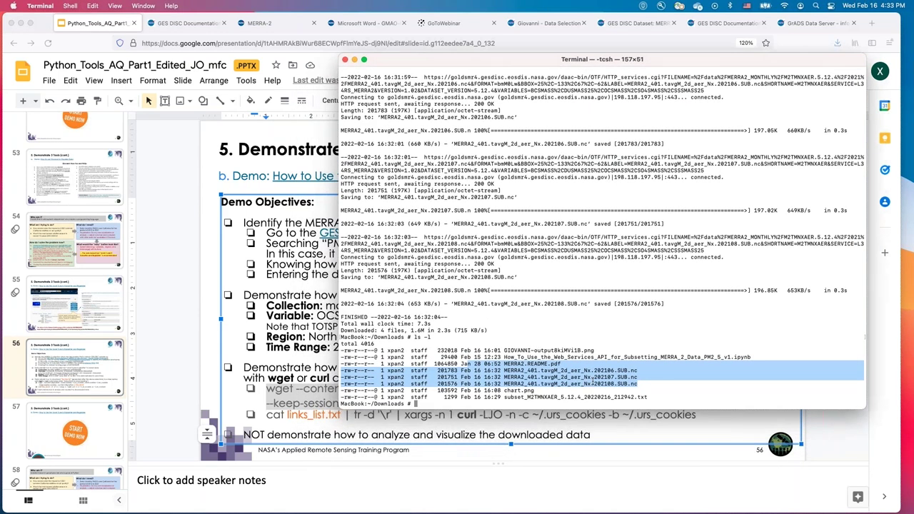
{"action": "left_click", "coordinate": [462, 391]}
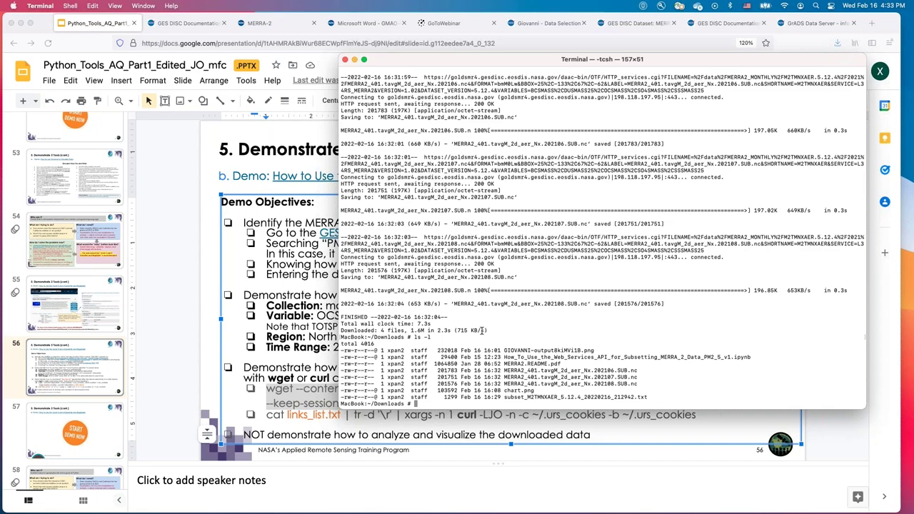
{"action": "left_click_drag", "start_coordinate": [483, 63], "coordinate": [496, 308]}
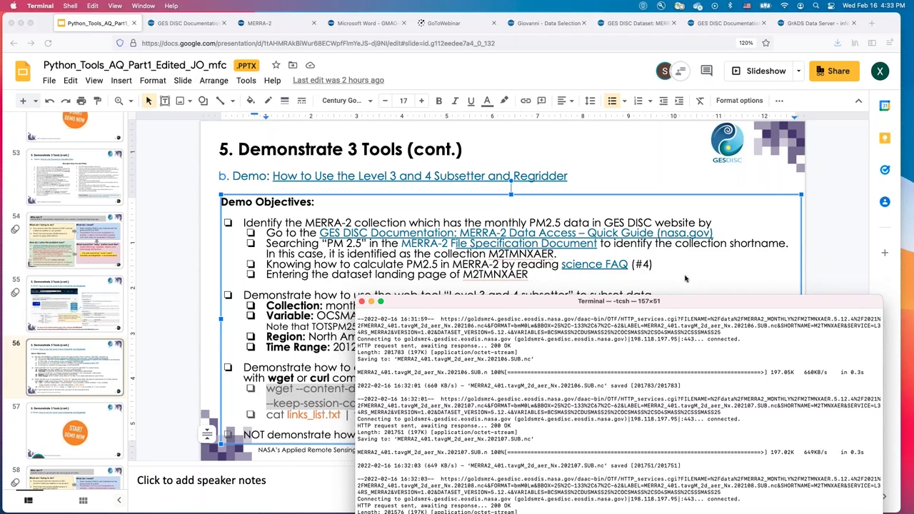
{"action": "left_click_drag", "start_coordinate": [686, 301], "coordinate": [741, 136]}
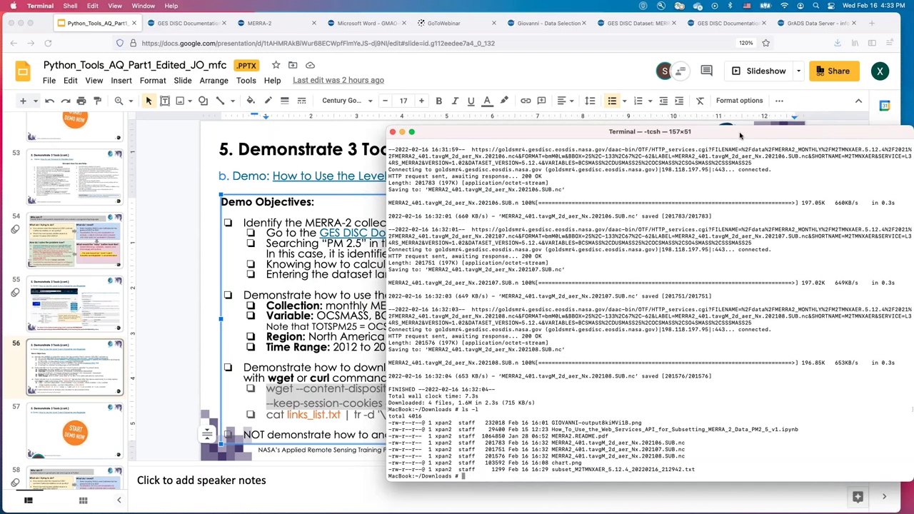
- Bring the presentation forward and highlight the word cat in the slide's curl download command
{"action": "left_click", "coordinate": [329, 422]}
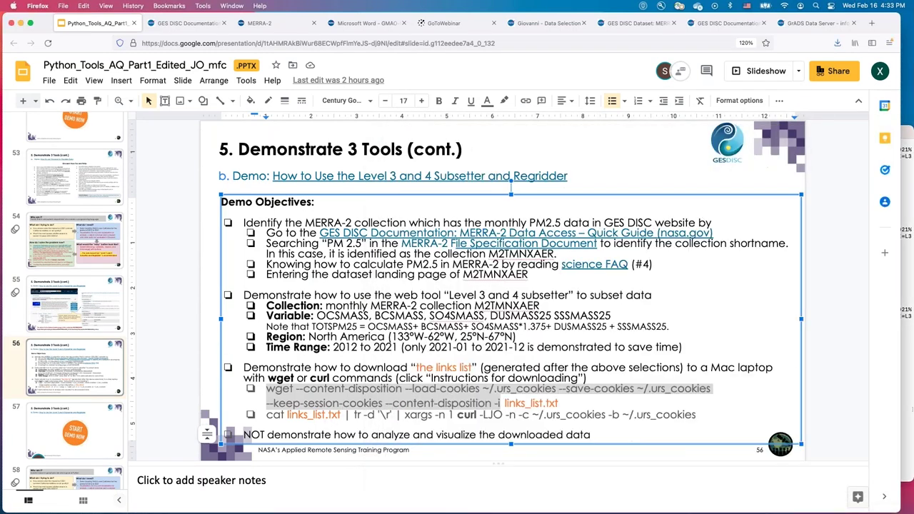
{"action": "left_click", "coordinate": [266, 414]}
{"action": "left_click", "coordinate": [318, 404], "text": "shift"}
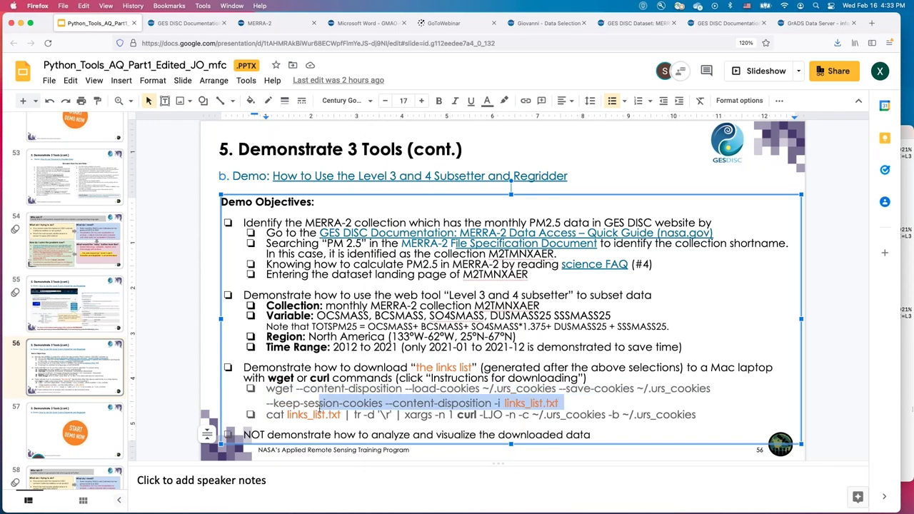
{"action": "left_click", "coordinate": [315, 414], "text": "shift"}
{"action": "left_click_drag", "start_coordinate": [314, 415], "coordinate": [284, 415]}
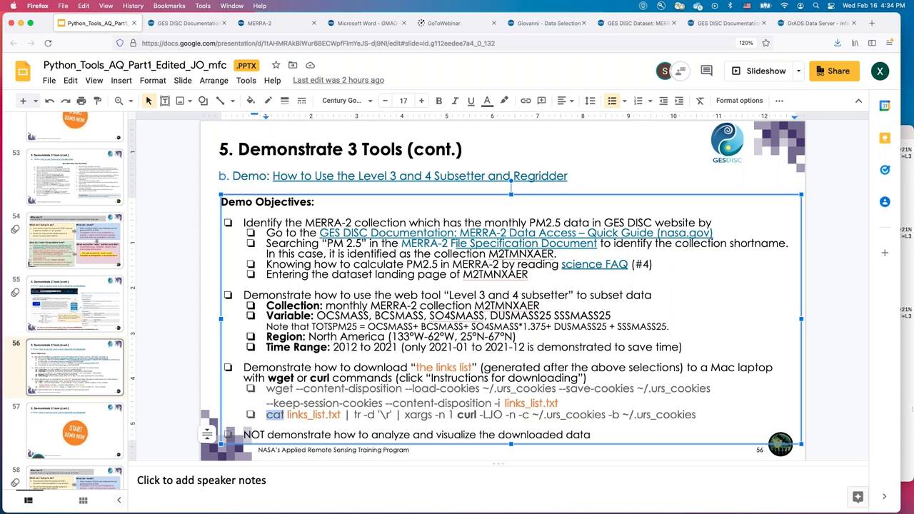
- In Terminal, delete the downloaded MERRA2 files with rm -rf MERRA2* and list the Downloads folder with ls
{"action": "key", "text": "super+Tab"}
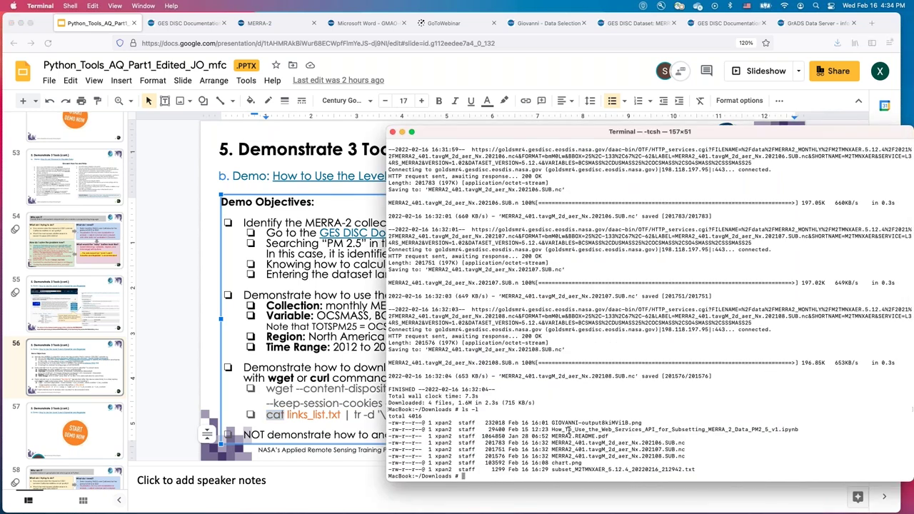
{"action": "type", "text": "cat"}
{"action": "key", "text": "BackSpace"}
{"action": "key", "text": "BackSpace"}
{"action": "key", "text": "BackSpace"}
{"action": "type", "text": "rm -rf MERRA2*"}
{"action": "key", "text": "Return"}
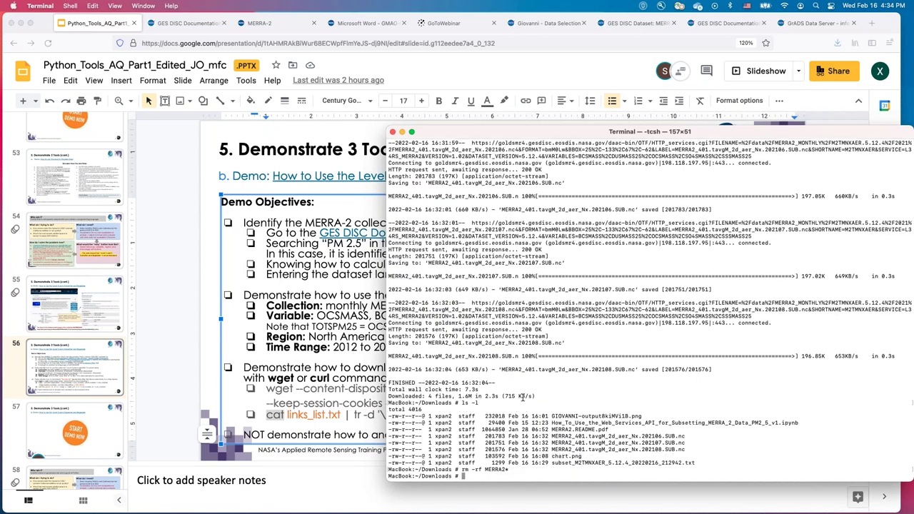
{"action": "type", "text": "ls"}
{"action": "key", "text": "Return"}
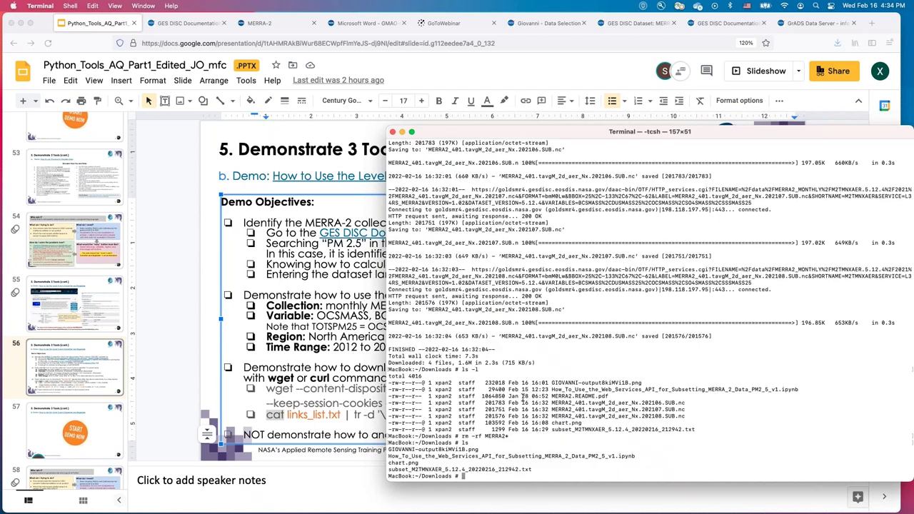
- In Terminal, enter a cat command for the links file subset_M2TMNXAER_5.12.4_20220216_212942.txt without running it
{"action": "type", "text": "cat"}
{"action": "left_click_drag", "start_coordinate": [537, 469], "coordinate": [388, 470]}
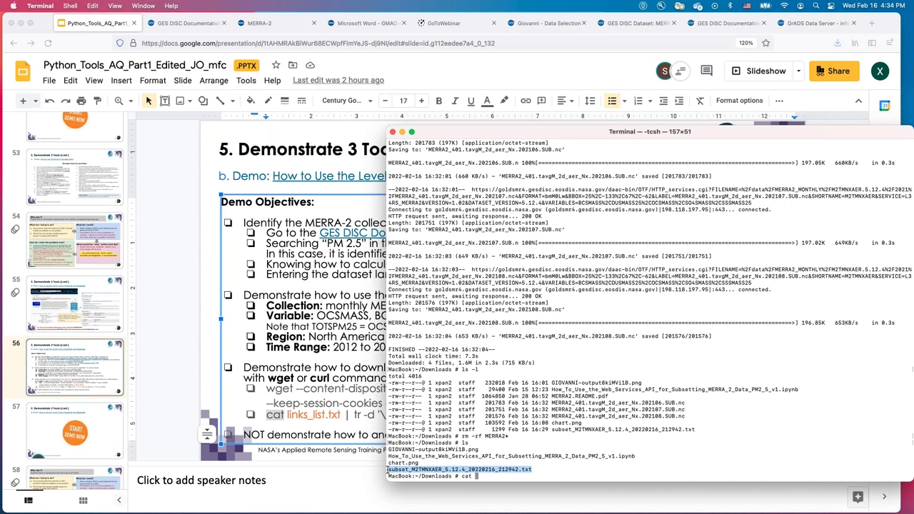
{"action": "key", "text": "super+c"}
{"action": "key", "text": "super+v"}
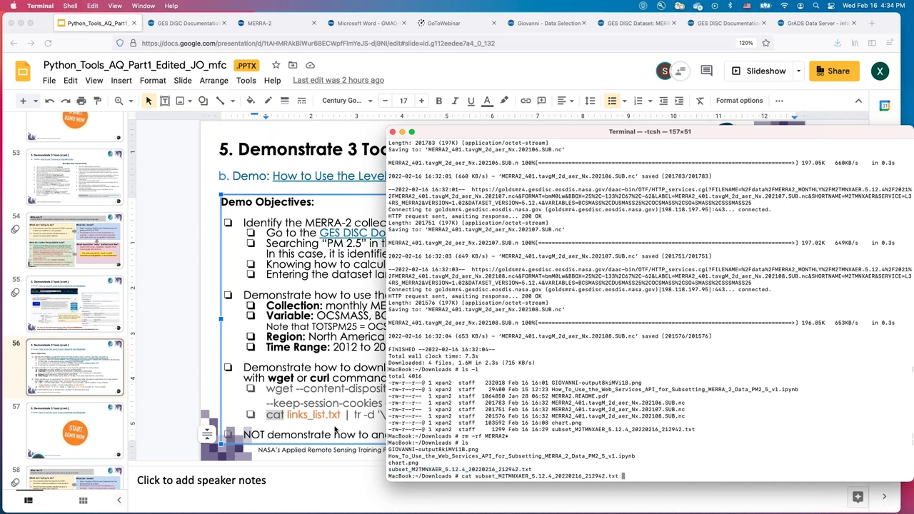
- Append the slide's | tr -d '\r' | xargs -n 1 curl -LJO -n -c ~/.urs_cookies -b ~/.urs_cookies to the command and run it
{"action": "left_click", "coordinate": [336, 429]}
{"action": "left_click_drag", "start_coordinate": [344, 415], "coordinate": [697, 414]}
{"action": "left_click", "coordinate": [901, 359]}
{"action": "key", "text": "super+v"}
{"action": "key", "text": "Return"}
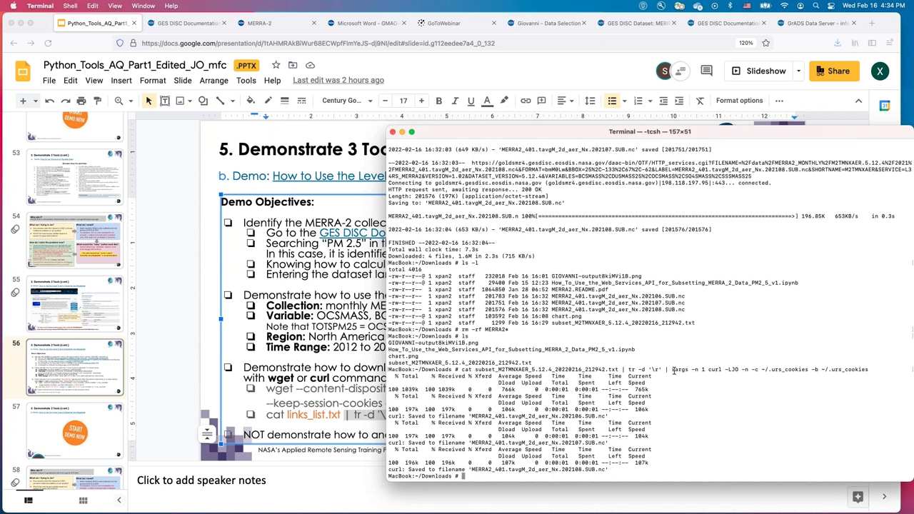
- List the Downloads folder with ls, and open MERRA2_401.tavgM_2d_aer_Nx.202108.SUB.nc from the Downloads window in Panoply
{"action": "type", "text": "s"}
{"action": "key", "text": "Return"}
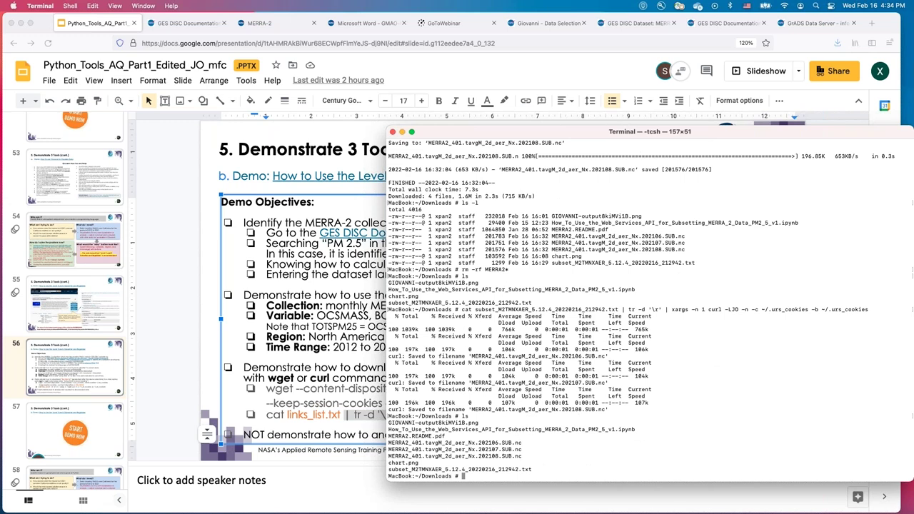
{"action": "key", "text": "super+Tab"}
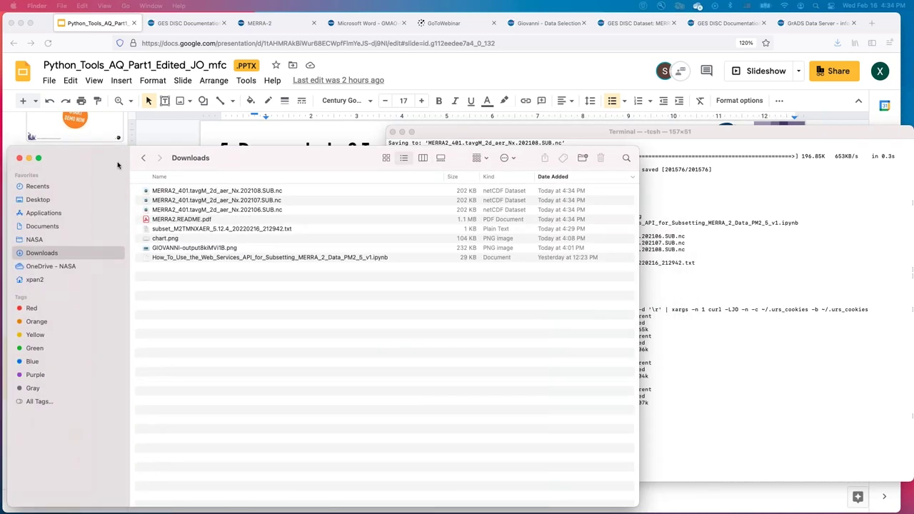
{"action": "left_click", "coordinate": [212, 191]}
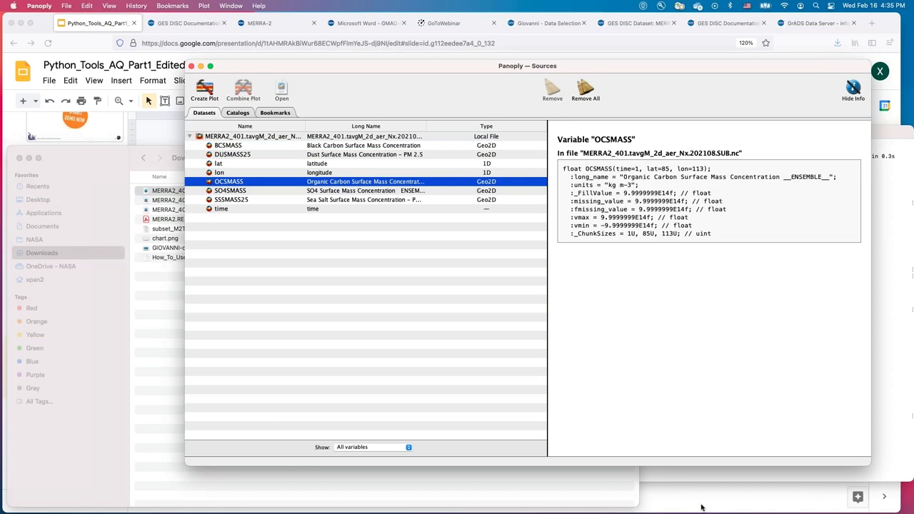
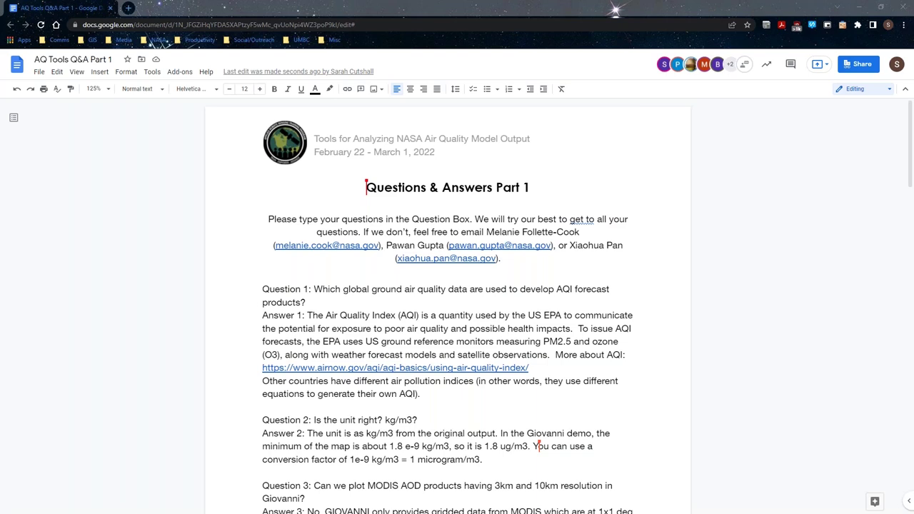
- Read through questions 1 to 9 and their answers in the AQ Tools Q&A Part 1 document
{"action": "scroll", "coordinate": [657, 289], "scroll_direction": "down", "scroll_amount": 5}
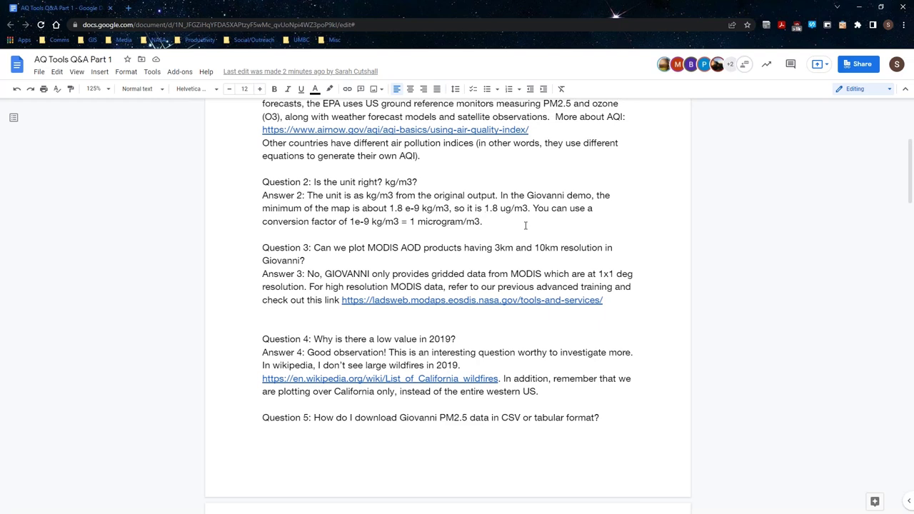
{"action": "left_click", "coordinate": [632, 263]}
{"action": "left_click", "coordinate": [598, 366]}
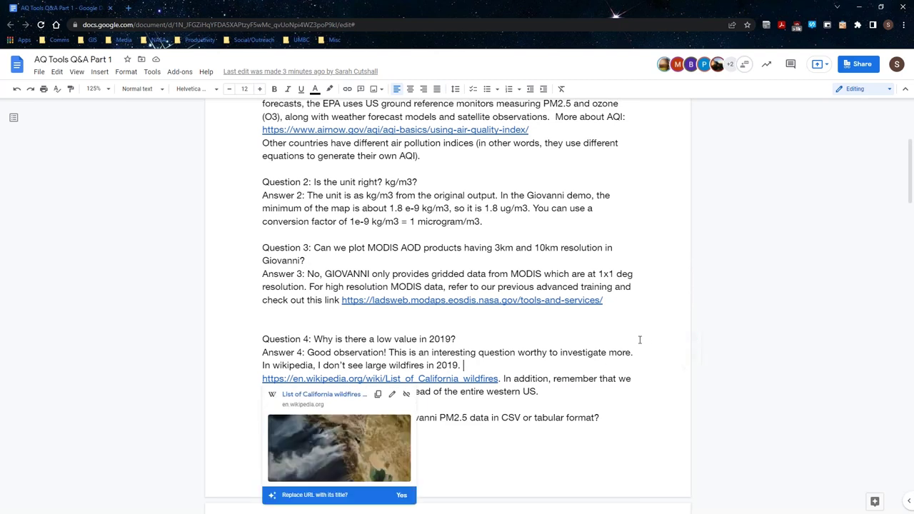
{"action": "left_click", "coordinate": [643, 341]}
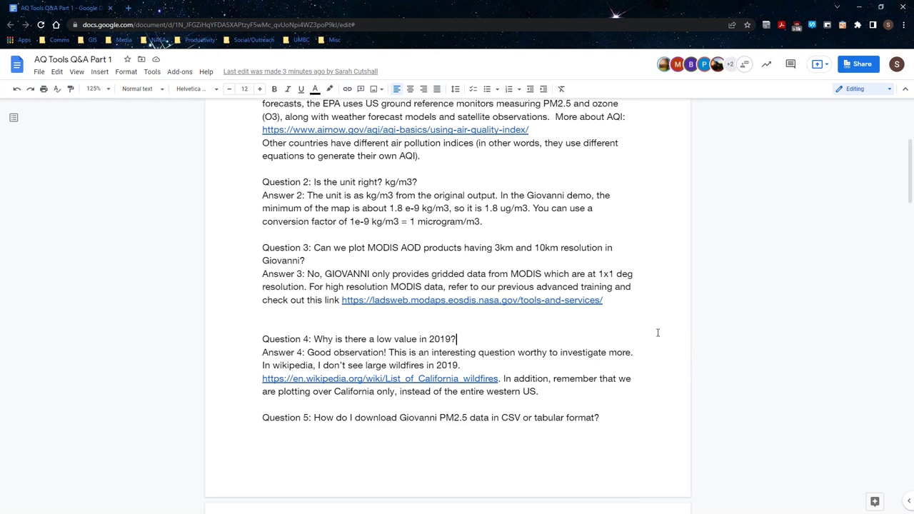
{"action": "scroll", "coordinate": [665, 244], "scroll_direction": "down", "scroll_amount": 5}
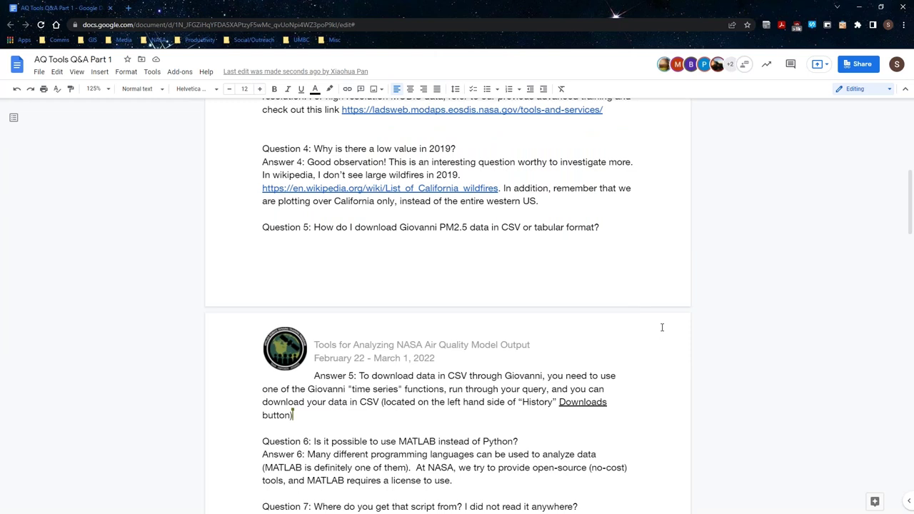
{"action": "scroll", "coordinate": [663, 327], "scroll_direction": "down", "scroll_amount": 3}
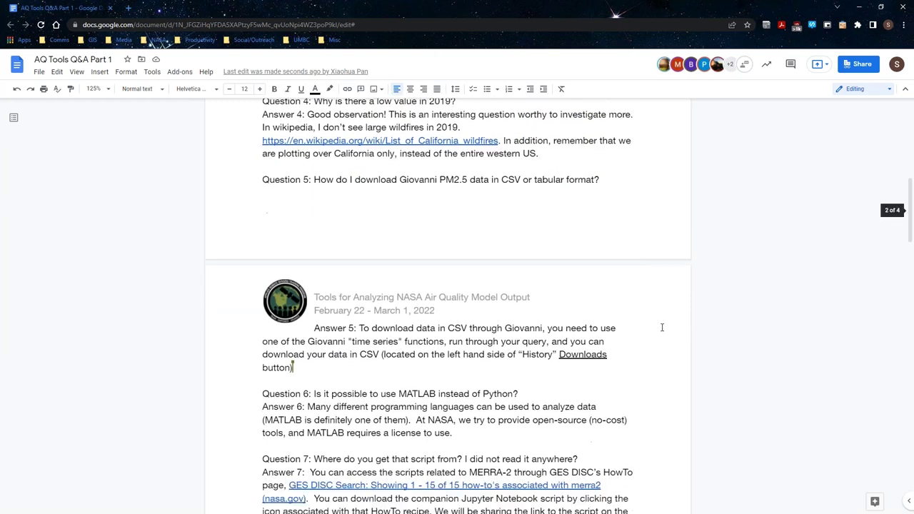
{"action": "scroll", "coordinate": [662, 327], "scroll_direction": "down", "scroll_amount": 4}
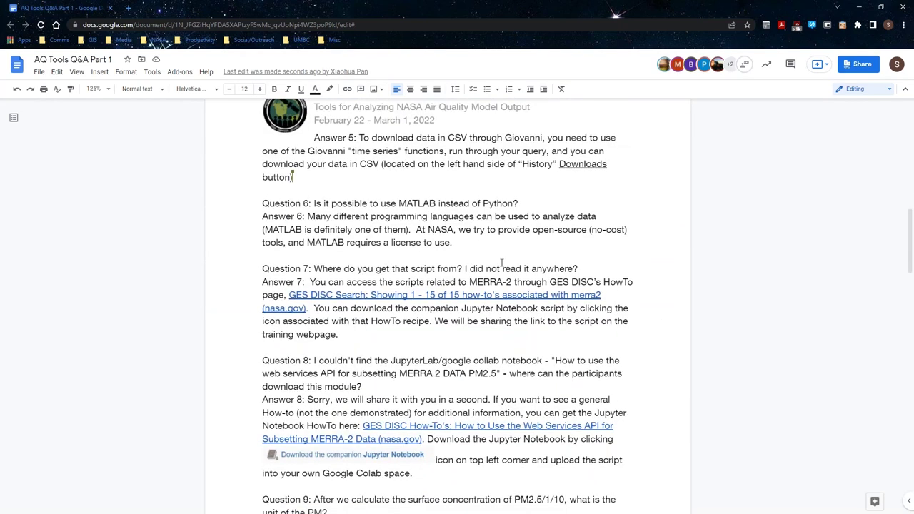
{"action": "left_click", "coordinate": [493, 244]}
{"action": "scroll", "coordinate": [359, 202], "scroll_direction": "down", "scroll_amount": 2}
{"action": "left_click", "coordinate": [371, 193]}
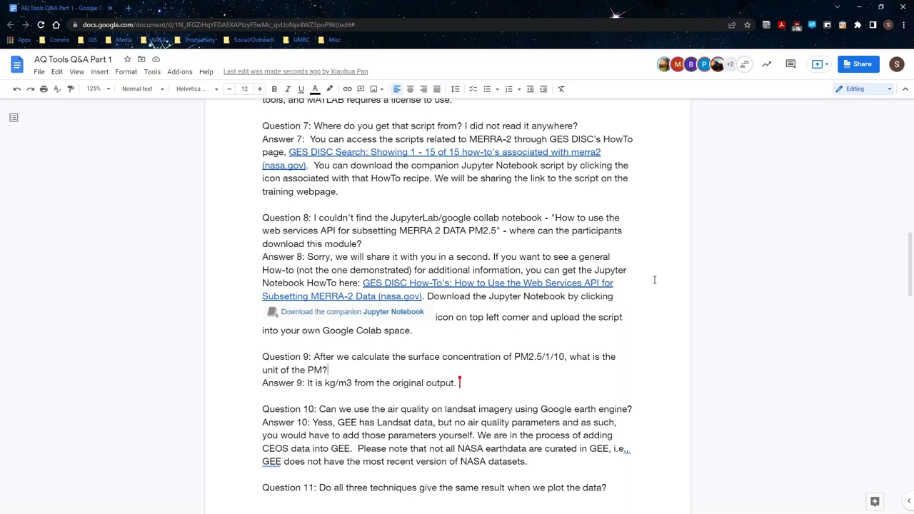
- Write under Answer 10: "Yess, GEE has Landsat data, but no air quality parameters and as such, you would have to add those parameters yourself."
{"action": "scroll", "coordinate": [655, 280], "scroll_direction": "down", "scroll_amount": 3}
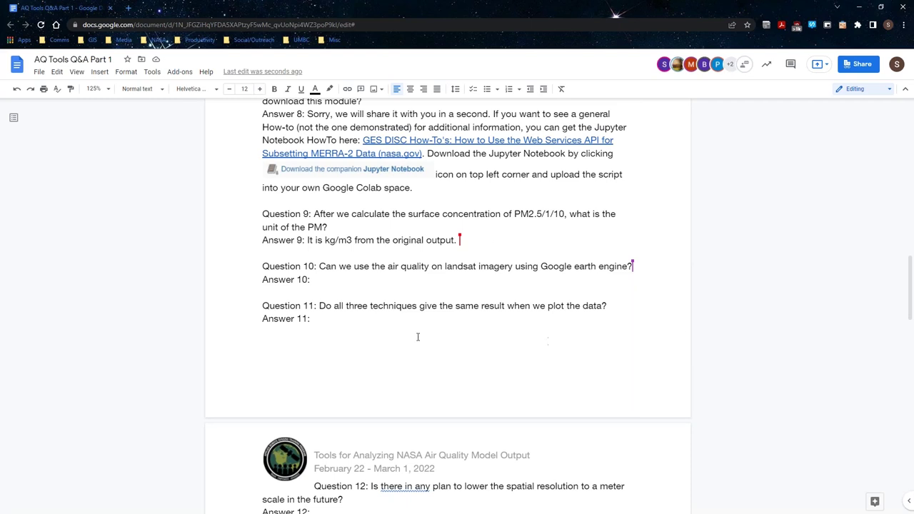
{"action": "left_click", "coordinate": [345, 279]}
{"action": "type", "text": "Yess, GEE has Lan"}
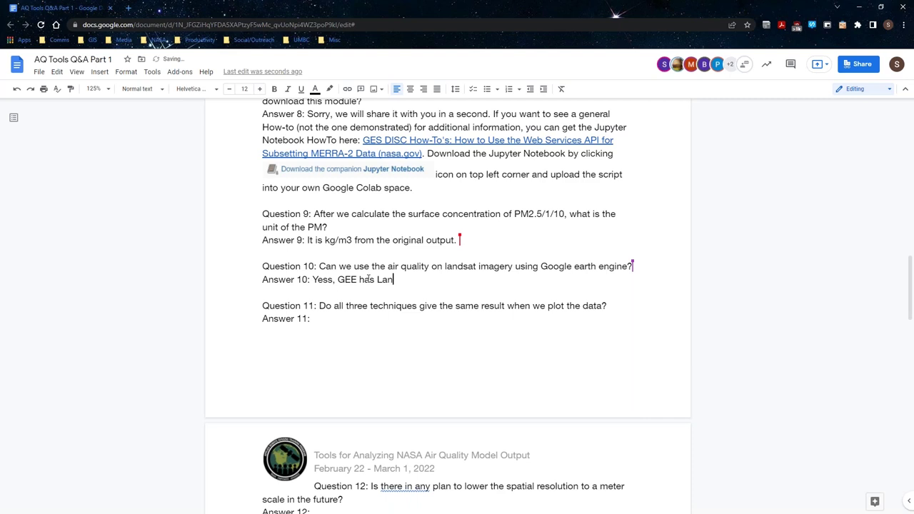
{"action": "type", "text": "dsat data, but no air quality parameters"}
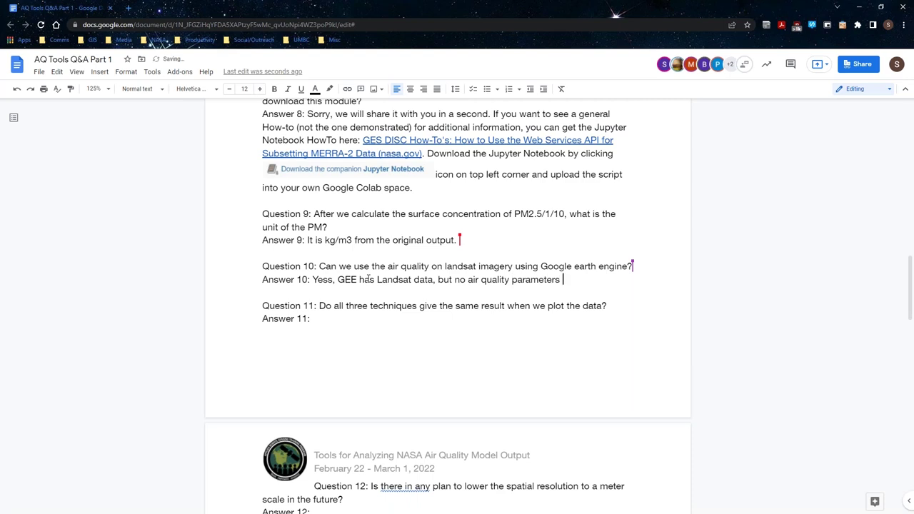
{"action": "type", "text": " and as such, you w"}
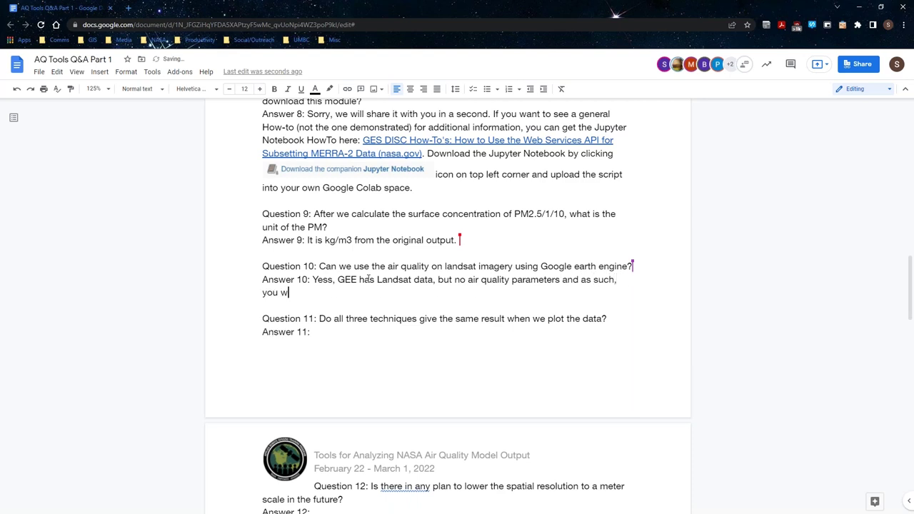
{"action": "type", "text": "ould have to add those para"}
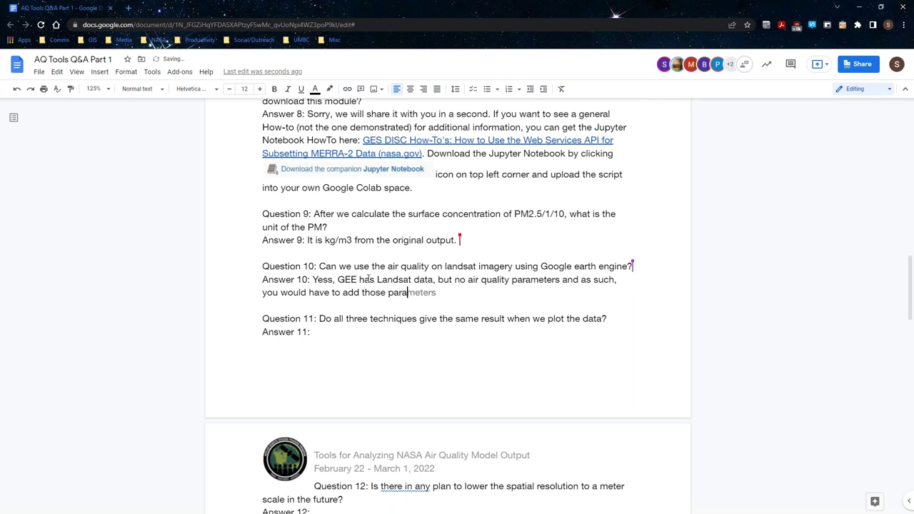
{"action": "key", "text": "Tab"}
{"action": "type", "text": "yourself."}
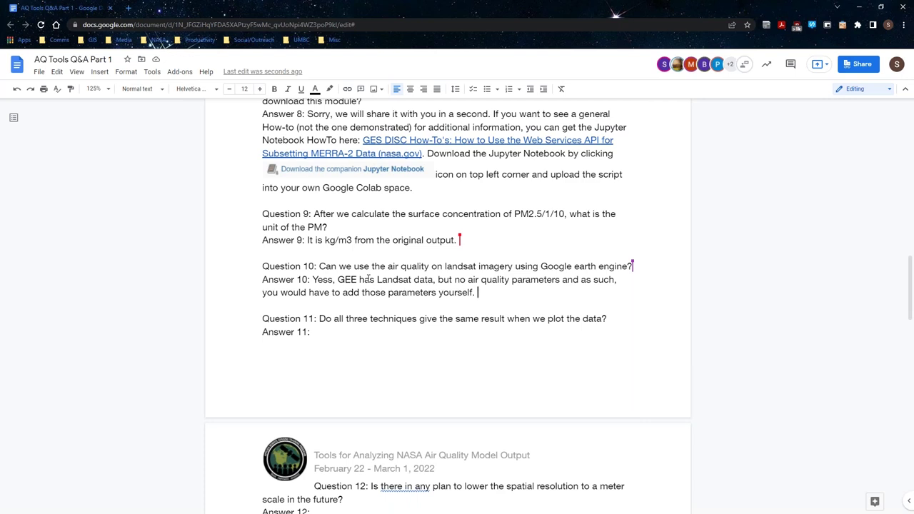
- Add the sentence "We are in the process of adding CEOS data into GEE." to Answer 10
{"action": "type", "text": "We are in the"}
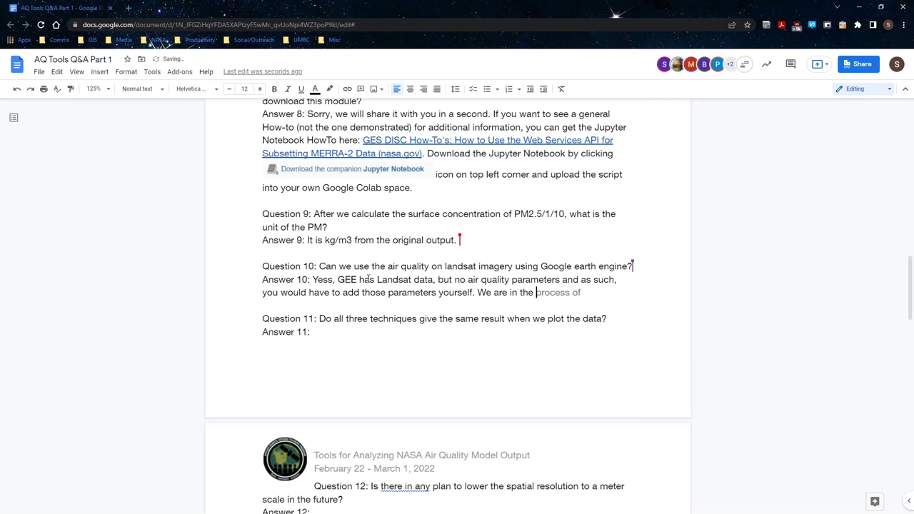
{"action": "key", "text": "Tab"}
{"action": "type", "text": "adding "}
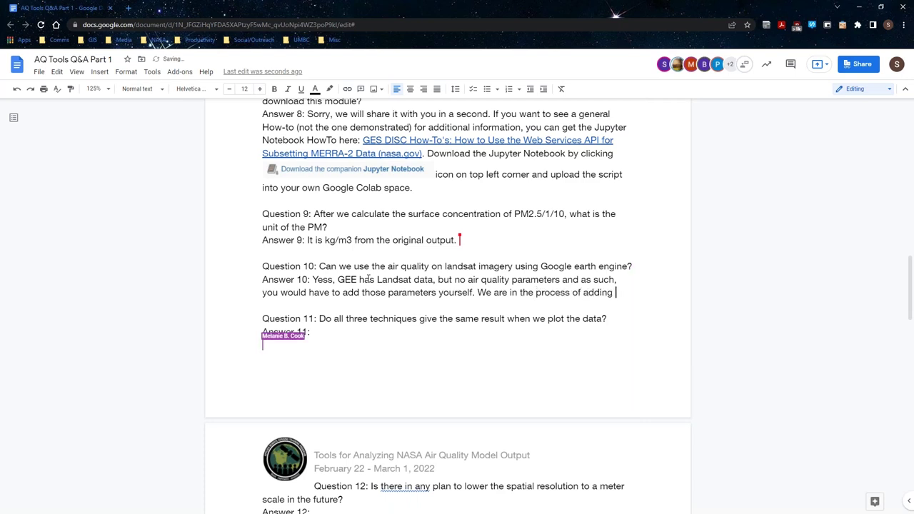
{"action": "type", "text": "CEC"}
{"action": "key", "text": "BackSpace"}
{"action": "type", "text": "OS "}
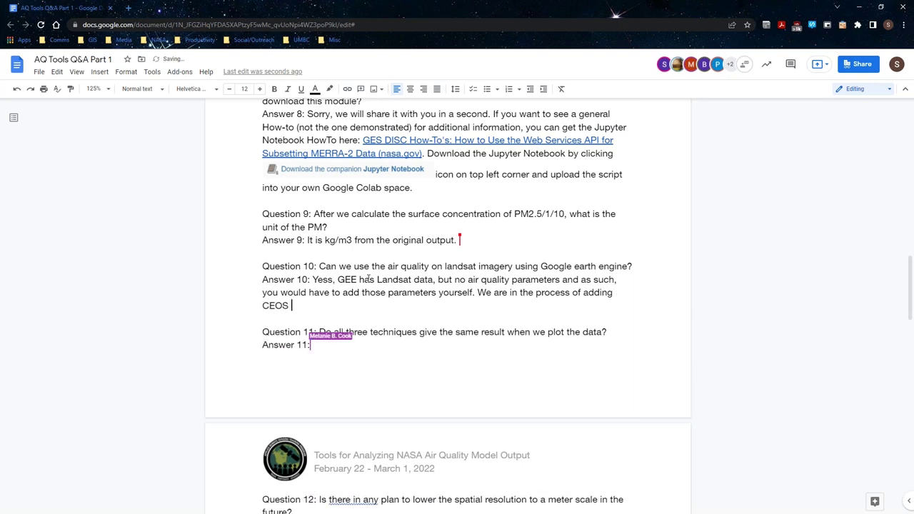
{"action": "type", "text": "data into GEE."}
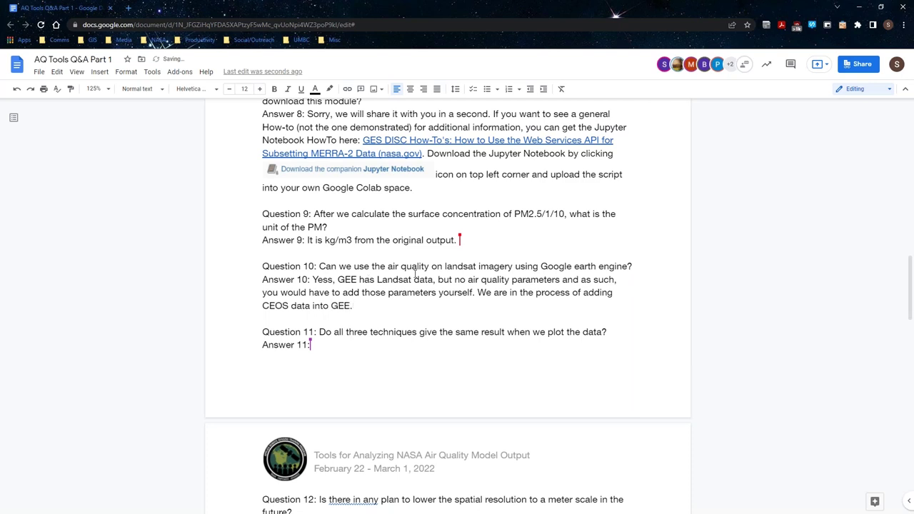
- Write under Answer 11: "You can plot data without having to download it for the first demonstration"
{"action": "scroll", "coordinate": [408, 282], "scroll_direction": "down", "scroll_amount": 3}
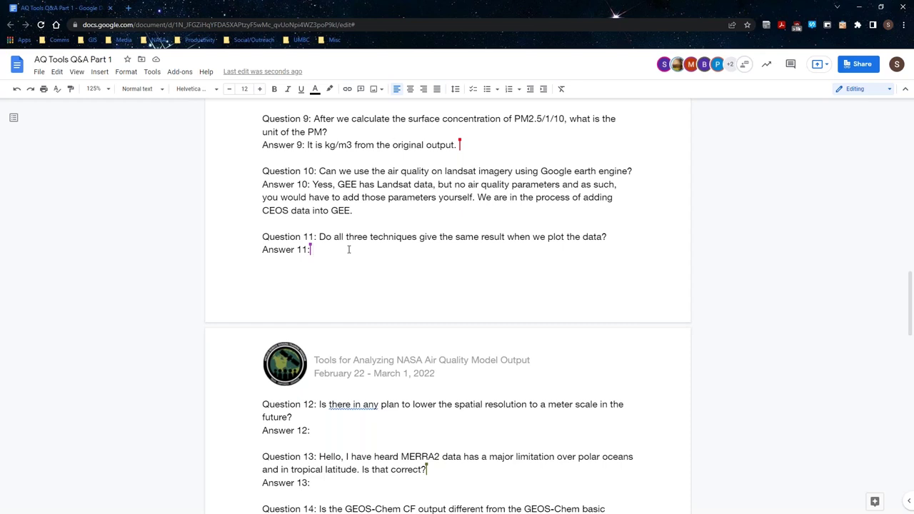
{"action": "type", "text": "T"}
{"action": "key", "text": "BackSpace"}
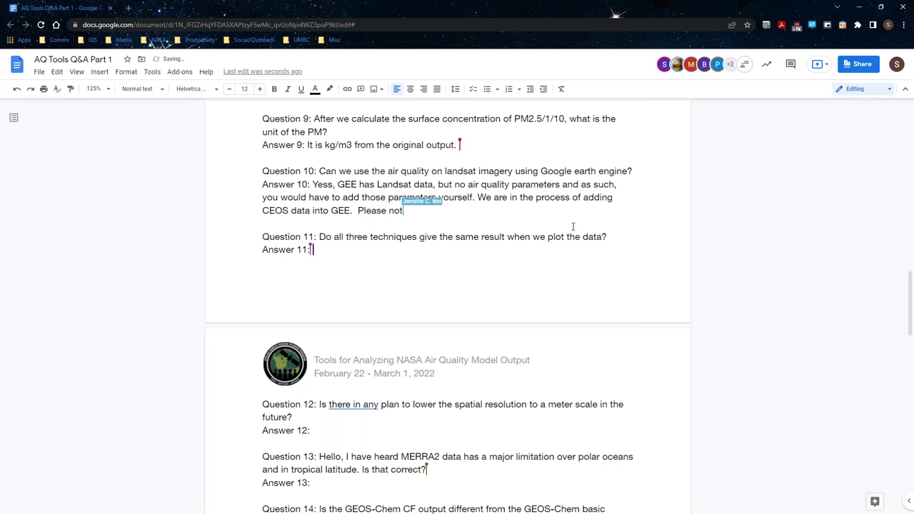
{"action": "type", "text": "You can plot data without having to download "}
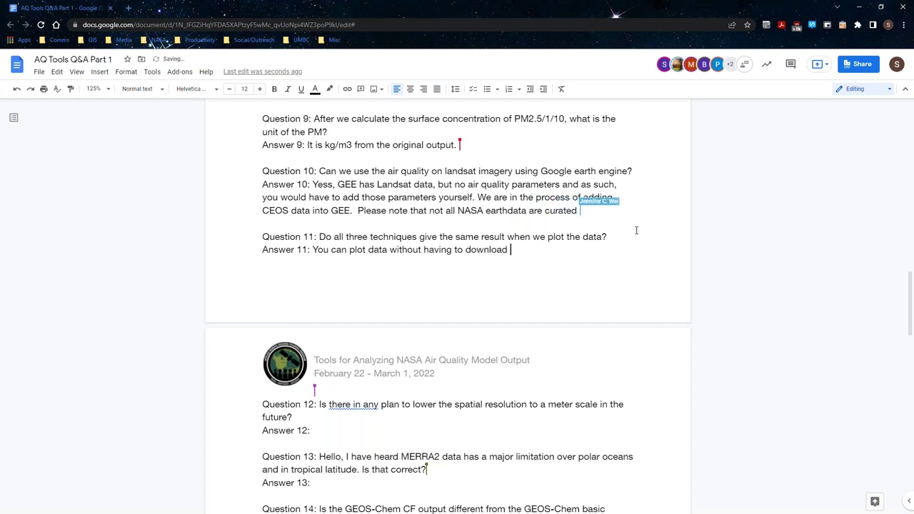
{"action": "type", "text": "it for the first"}
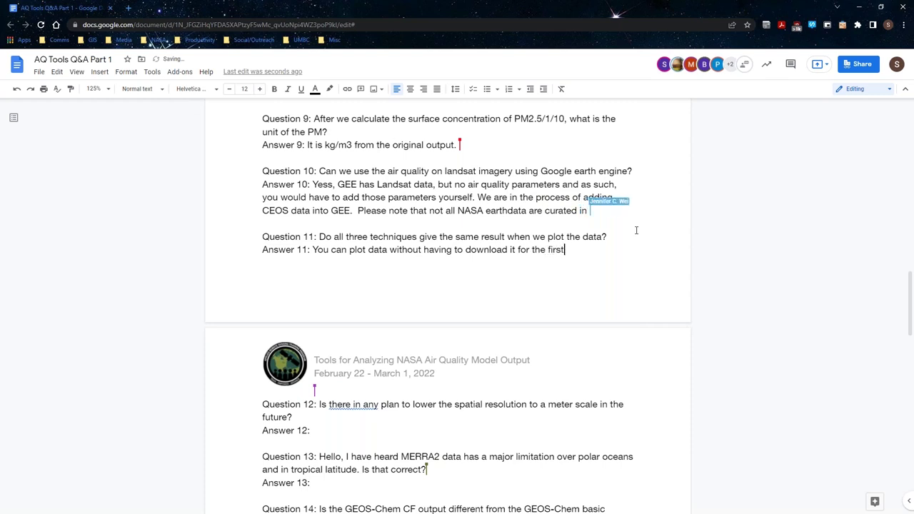
{"action": "type", "text": " demonstratio"}
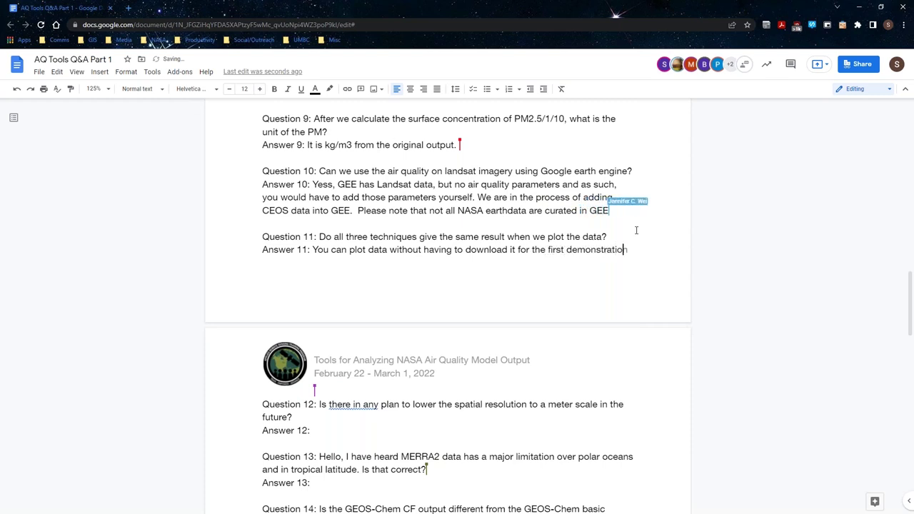
- Add to Answer 11: "For the second and third demonstration, you needed to download and incorporate your own data."
{"action": "type", "text": "n. For the "}
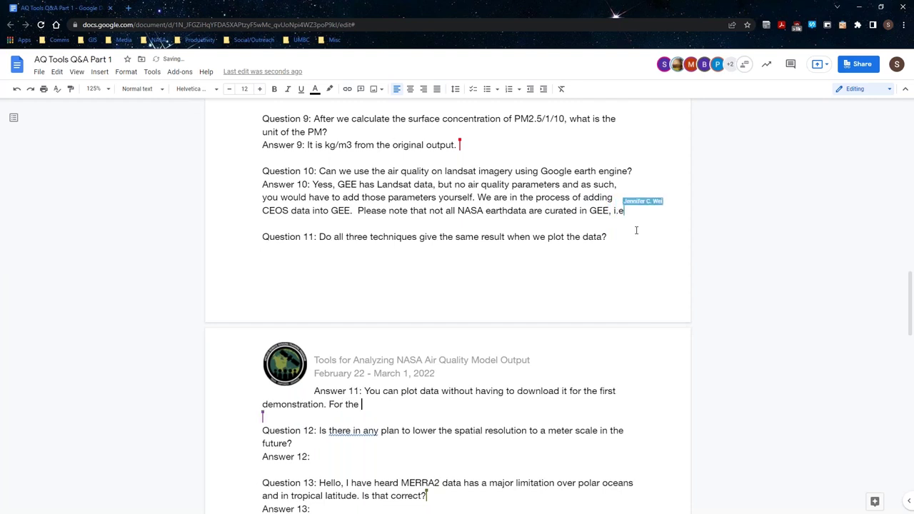
{"action": "type", "text": "second f"}
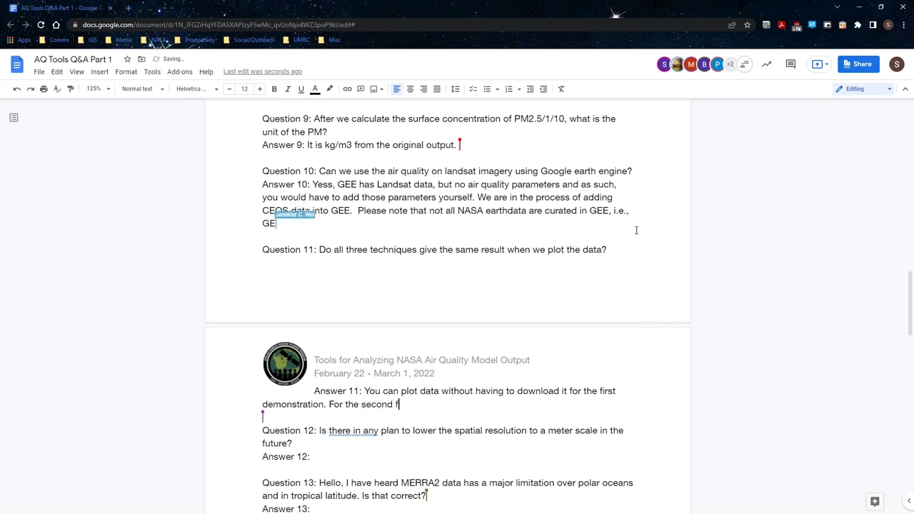
{"action": "key", "text": "BackSpace"}
{"action": "type", "text": "and "}
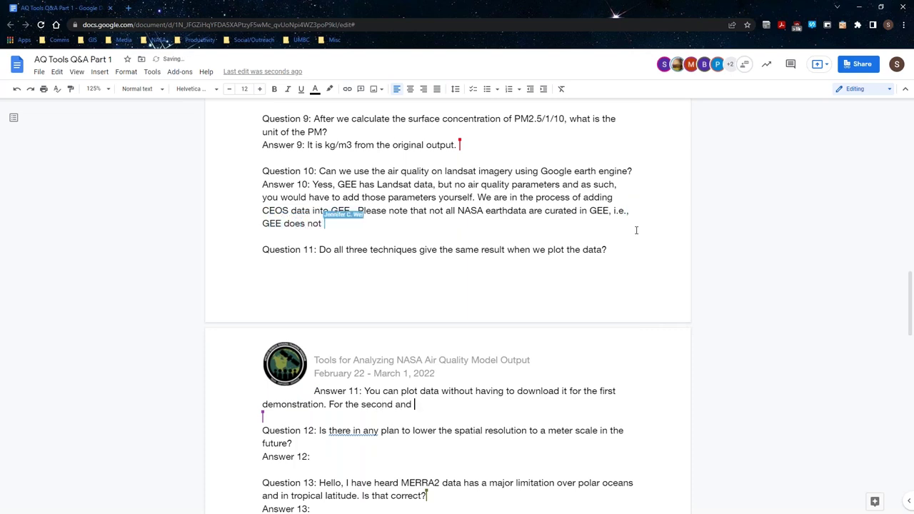
{"action": "type", "text": "th"}
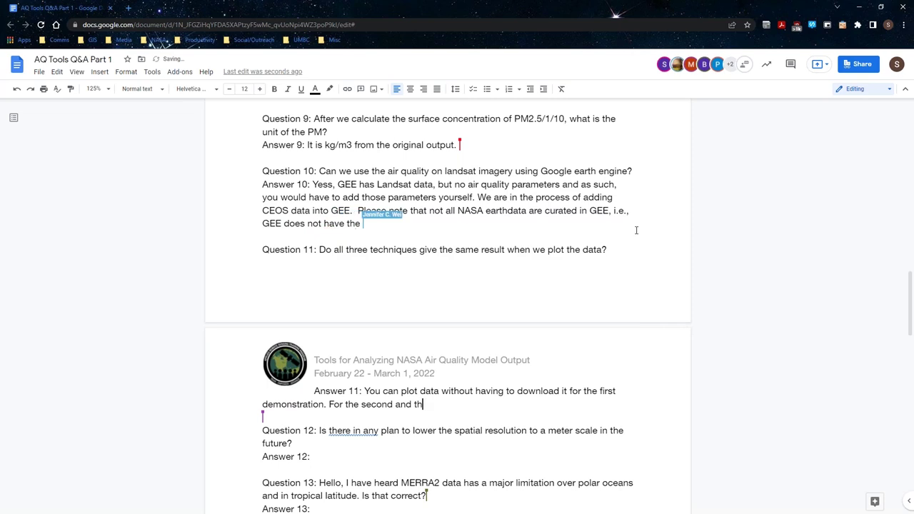
{"action": "type", "text": "ird"}
{"action": "type", "text": "mon"}
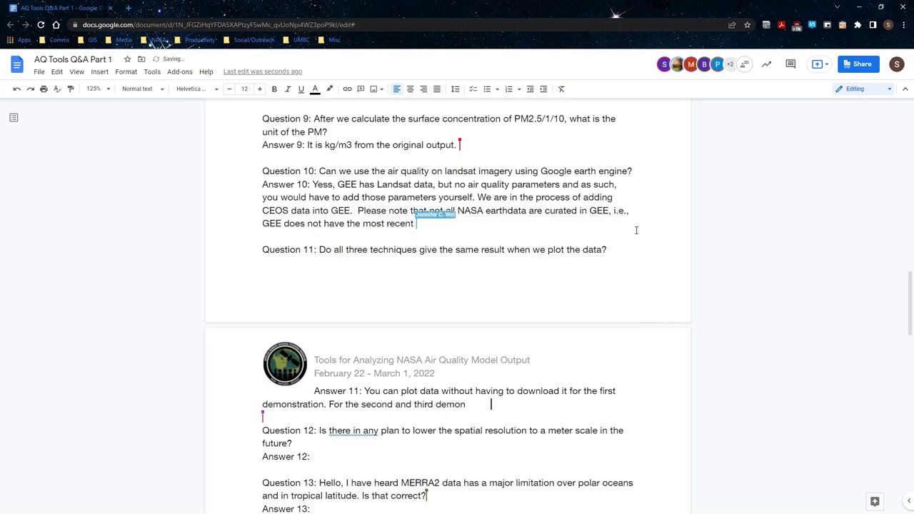
{"action": "type", "text": "str"}
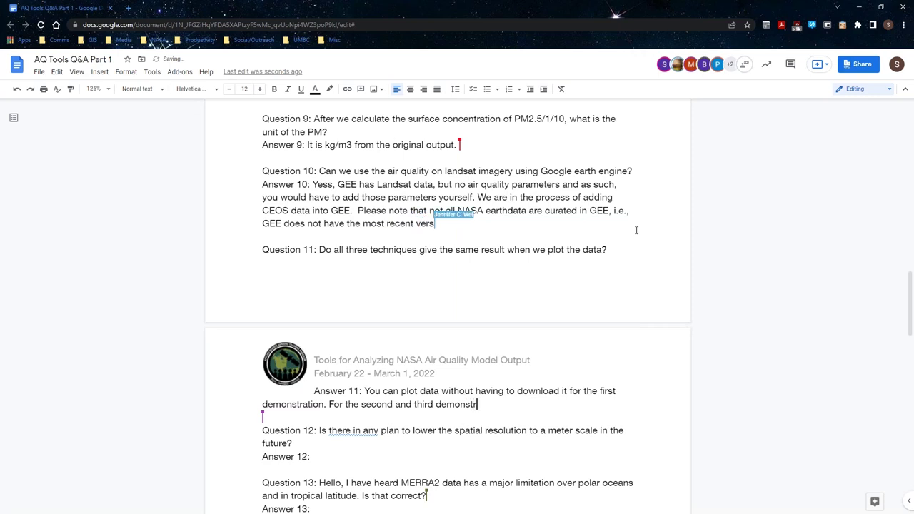
{"action": "type", "text": "ation, you nee"}
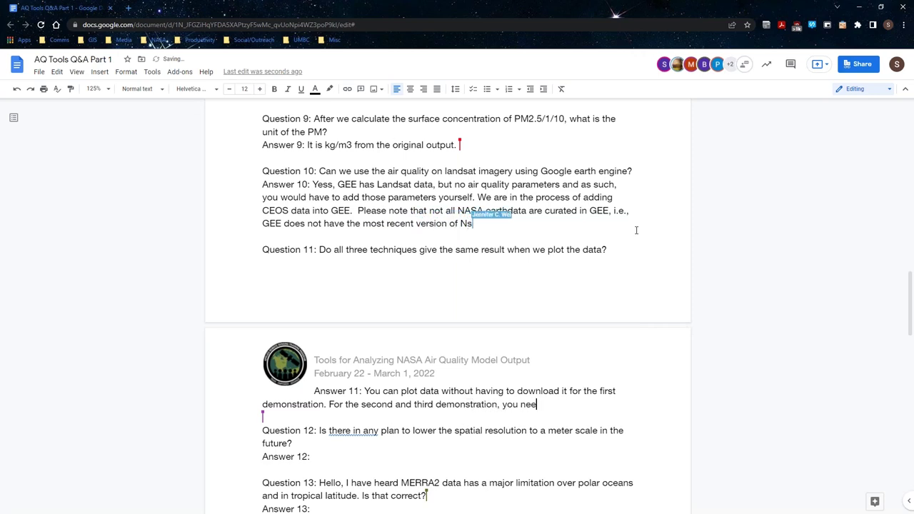
{"action": "type", "text": "ded to download your"}
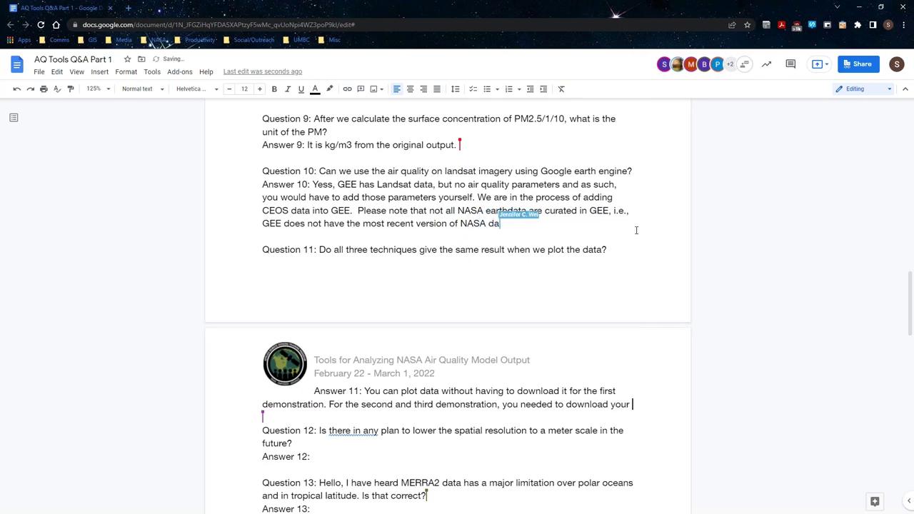
{"action": "key", "text": "BackSpace"}
{"action": "key", "text": "BackSpace"}
{"action": "key", "text": "BackSpace"}
{"action": "key", "text": "BackSpace"}
{"action": "key", "text": "BackSpace"}
{"action": "type", "text": "and"}
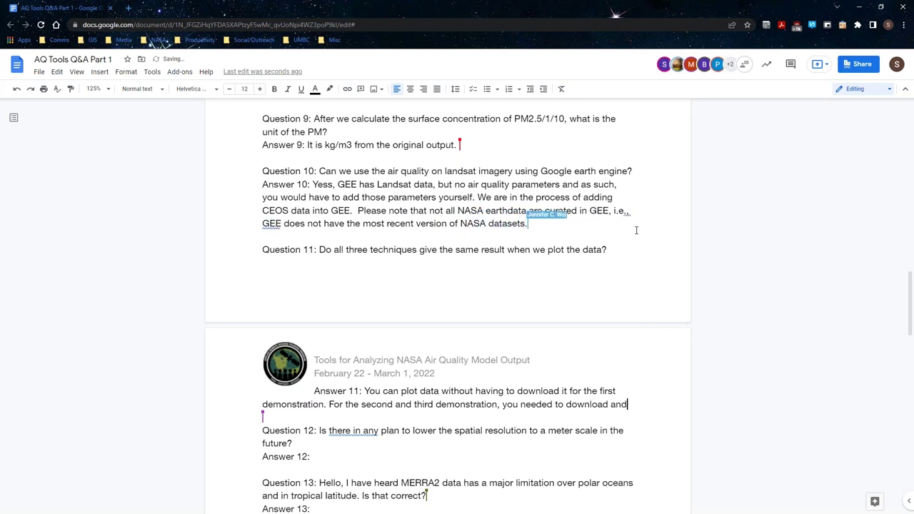
{"action": "type", "text": " incorporat"}
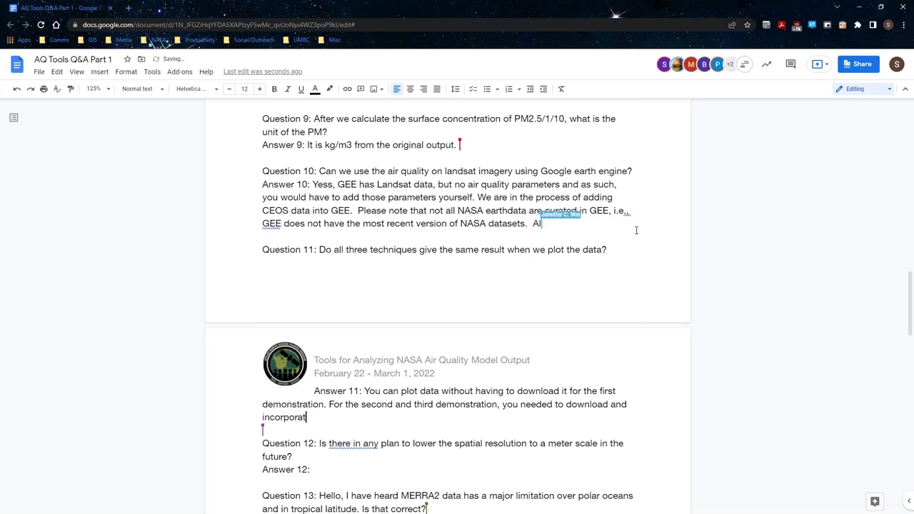
{"action": "type", "text": "e your own data."}
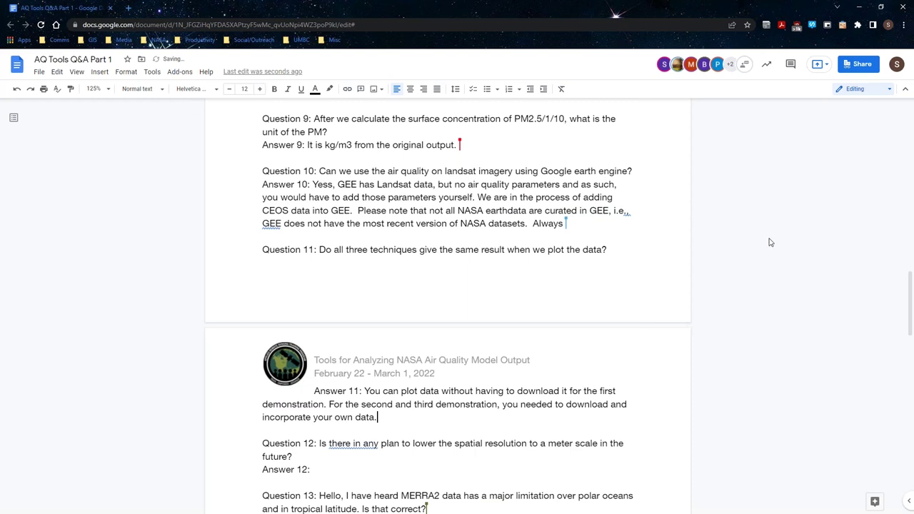
- Begin Answer 12 with "When we increase the spatial resolution in these models, we also need to increase the"
{"action": "scroll", "coordinate": [718, 272], "scroll_direction": "down", "scroll_amount": 3}
{"action": "left_click", "coordinate": [352, 281]}
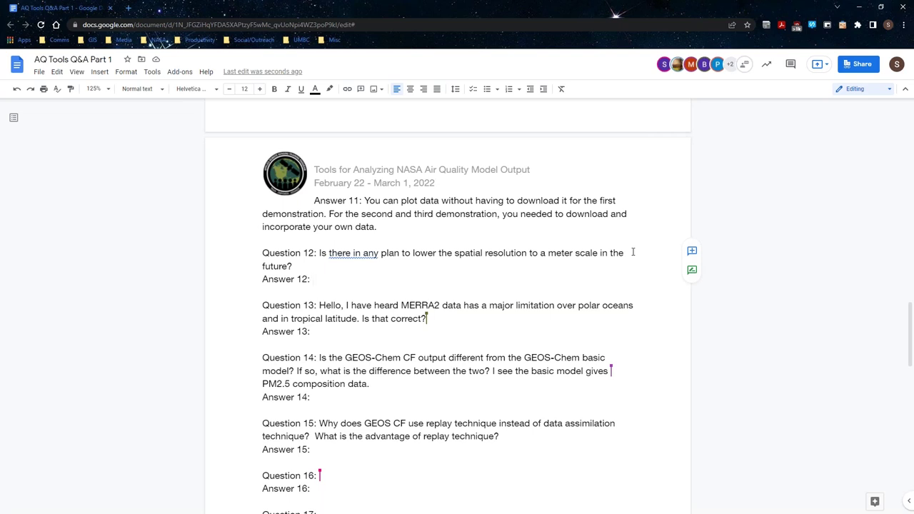
{"action": "type", "text": "When"}
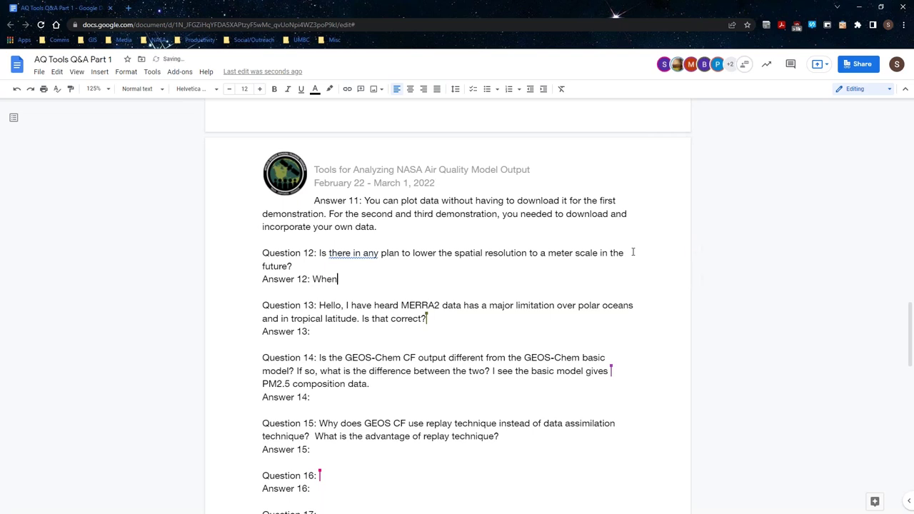
{"action": "type", "text": " we increase the spatial "}
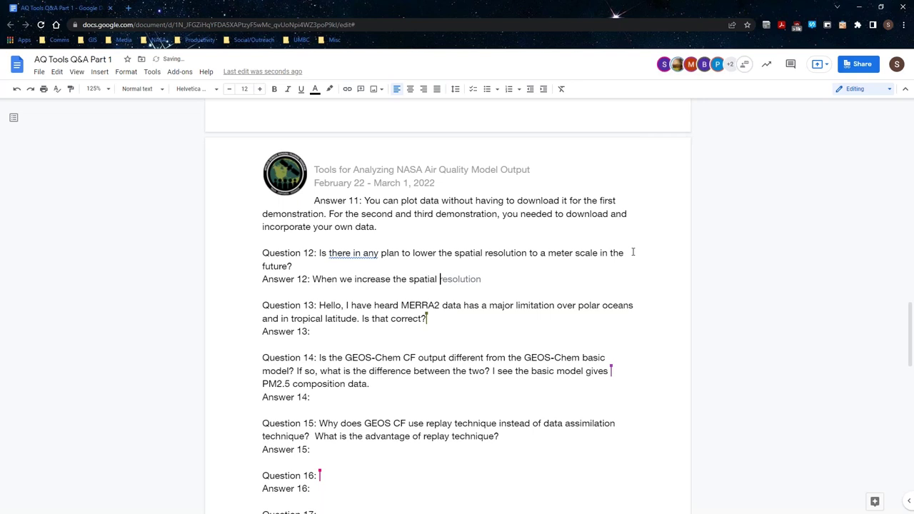
{"action": "type", "text": "resolution in these models, w"}
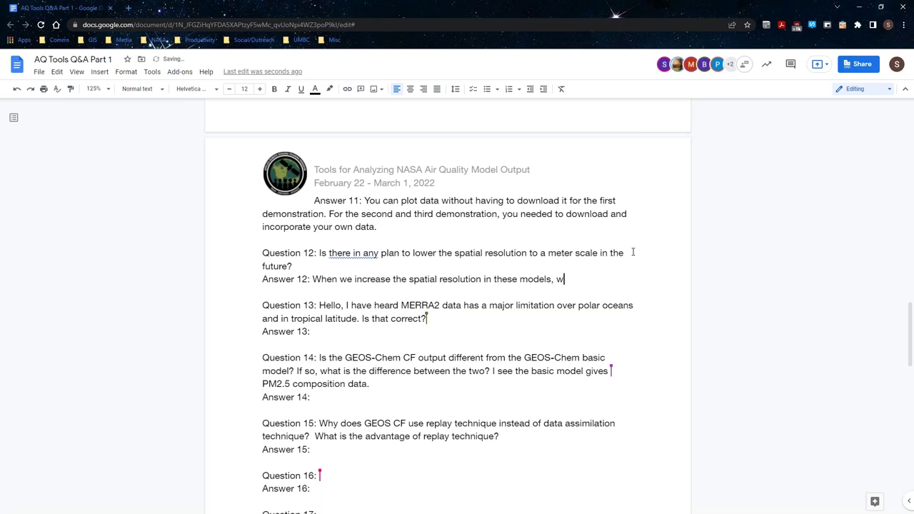
{"action": "type", "text": "e also increase the com"}
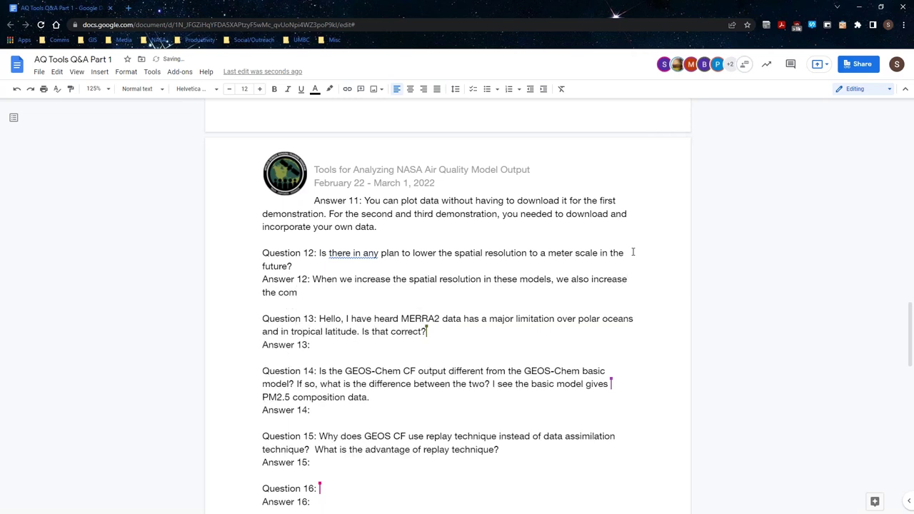
{"action": "type", "text": "put"}
{"action": "left_click", "coordinate": [590, 280]}
{"action": "type", "text": "need to"}
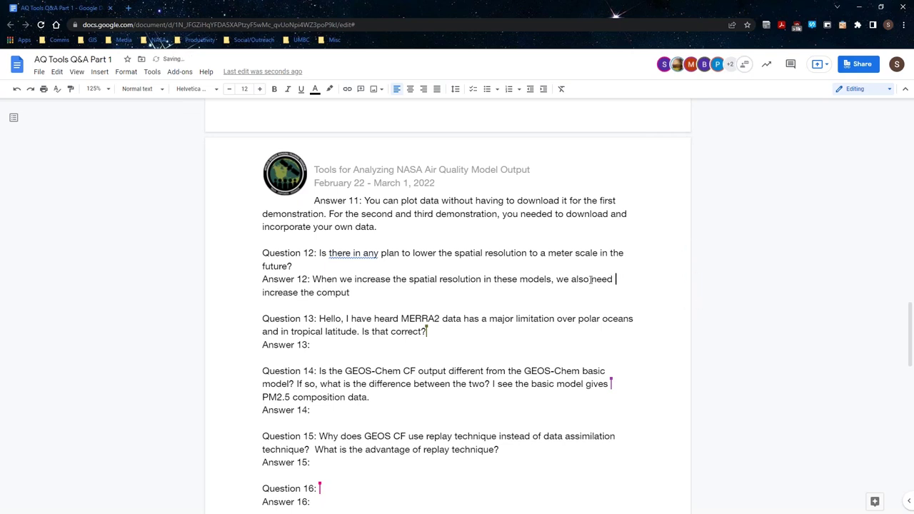
- Complete the sentence in Answer 12 with "computational power needed to process the higher resolution."
{"action": "left_click", "coordinate": [470, 298]}
{"action": "type", "text": "ut"}
{"action": "key", "text": "BackSpace"}
{"action": "key", "text": "BackSpace"}
{"action": "type", "text": "atio"}
{"action": "key", "text": "ctrl+z"}
{"action": "type", "text": "atio"}
{"action": "key", "text": "BackSpace"}
{"action": "key", "text": "BackSpace"}
{"action": "key", "text": "BackSpace"}
{"action": "key", "text": "BackSpace"}
{"action": "key", "text": "BackSpace"}
{"action": "key", "text": "BackSpace"}
{"action": "type", "text": "ational power needed to pro"}
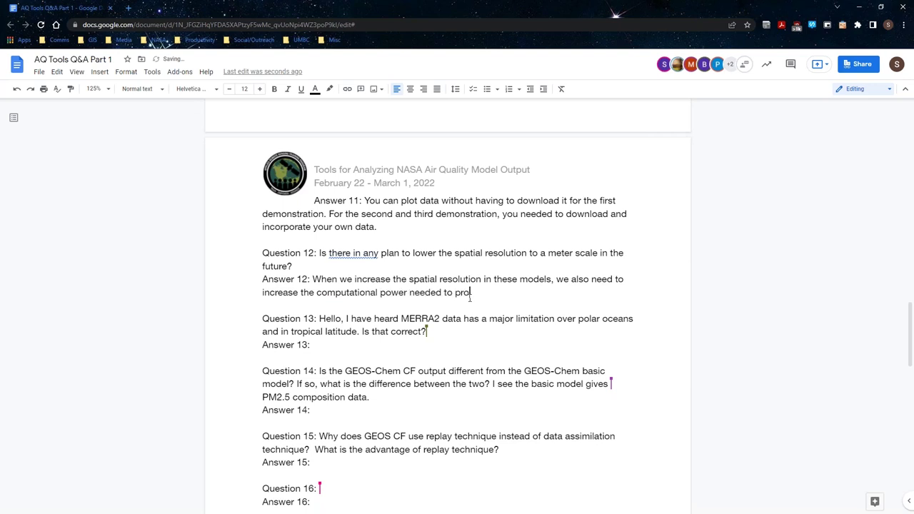
{"action": "type", "text": "cess the h"}
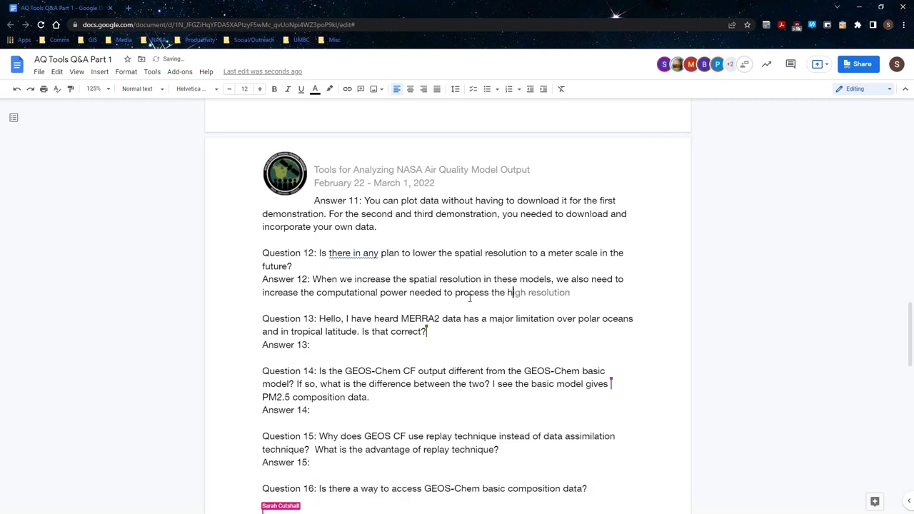
{"action": "type", "text": "igher resolution."}
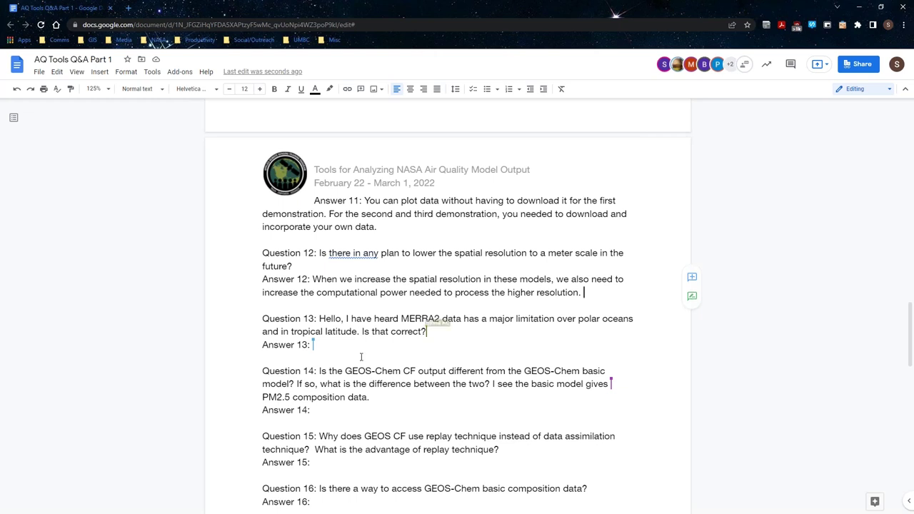
- Write under Answer 14: "Yes. The version of GEOS-Chem in GEOS CF is the most up to date version."
{"action": "scroll", "coordinate": [594, 253], "scroll_direction": "down", "scroll_amount": 3}
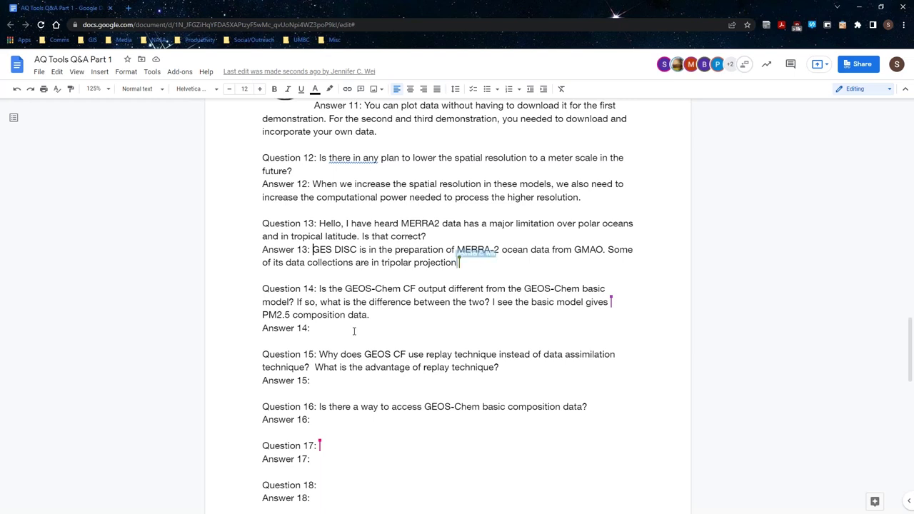
{"action": "left_click", "coordinate": [340, 328]}
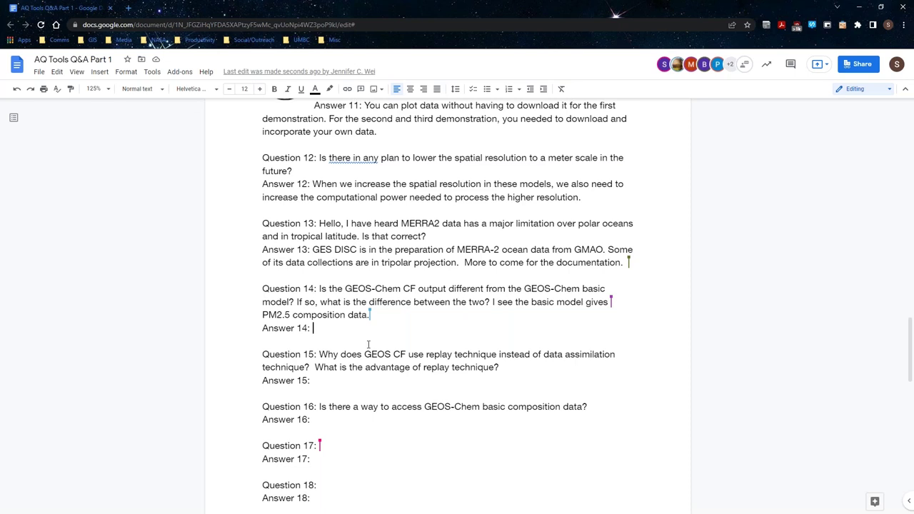
{"action": "scroll", "coordinate": [602, 267], "scroll_direction": "down", "scroll_amount": 1}
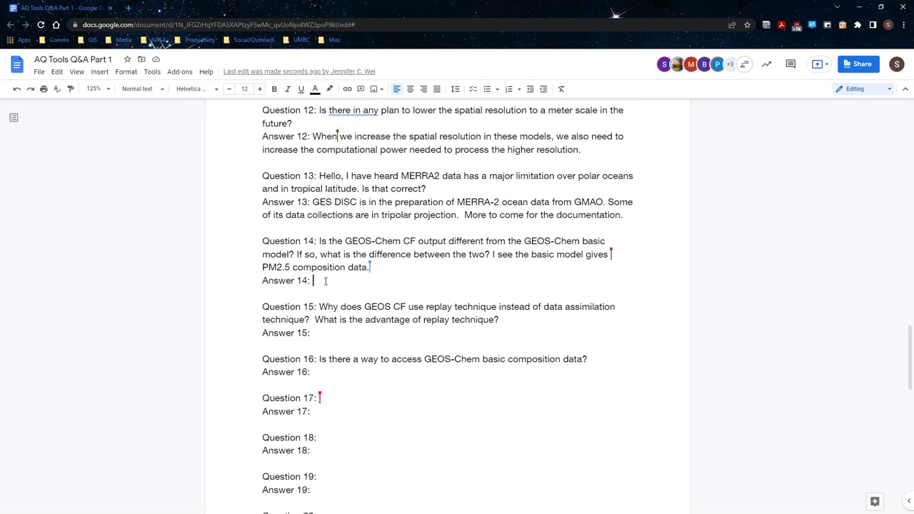
{"action": "type", "text": "Yes"}
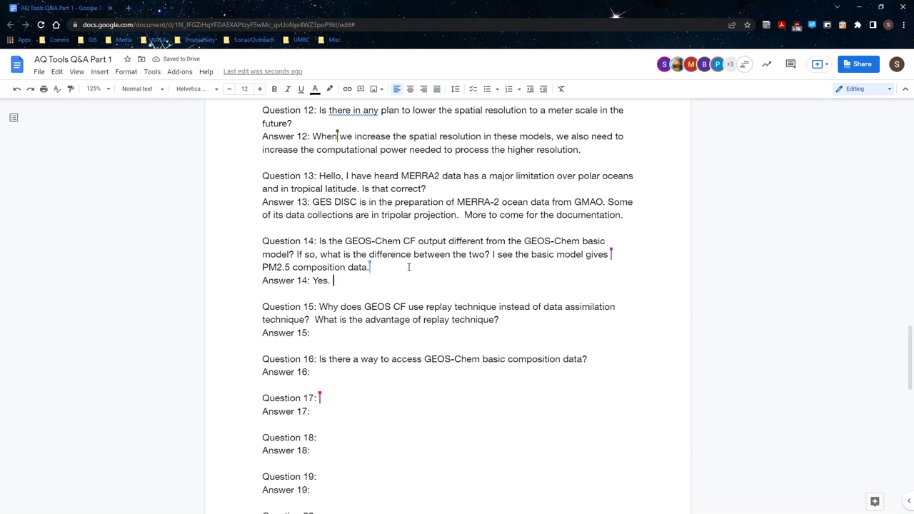
{"action": "type", "text": ". The version of GEOS"}
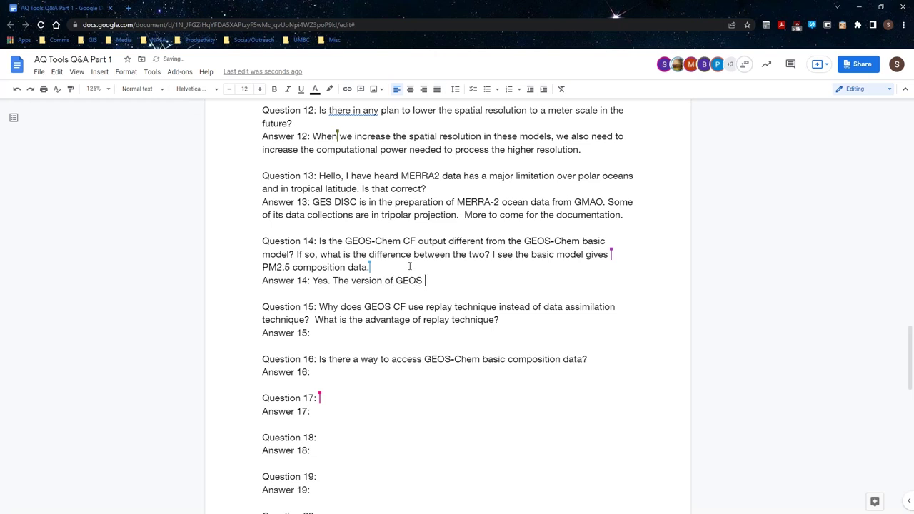
{"action": "type", "text": "-Chem in "}
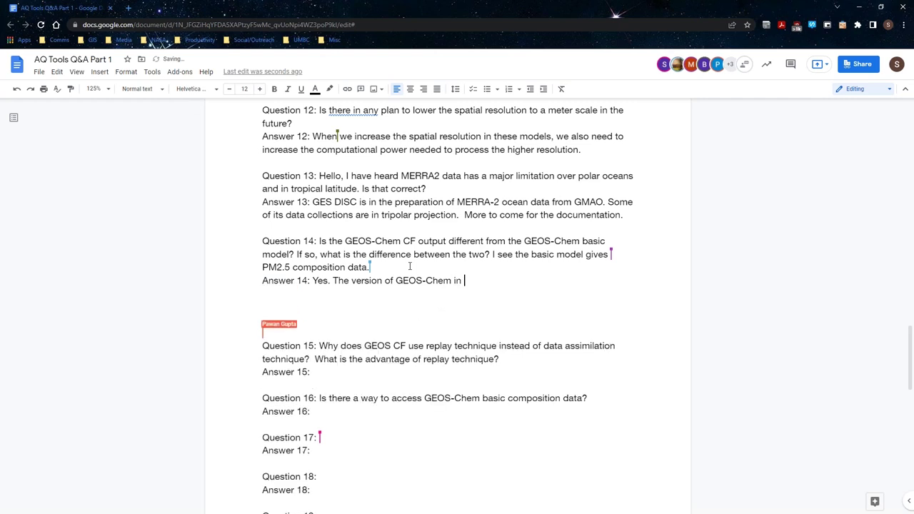
{"action": "type", "text": "GEOS-"}
{"action": "key", "text": "BackSpace"}
{"action": "type", "text": "CF is the "}
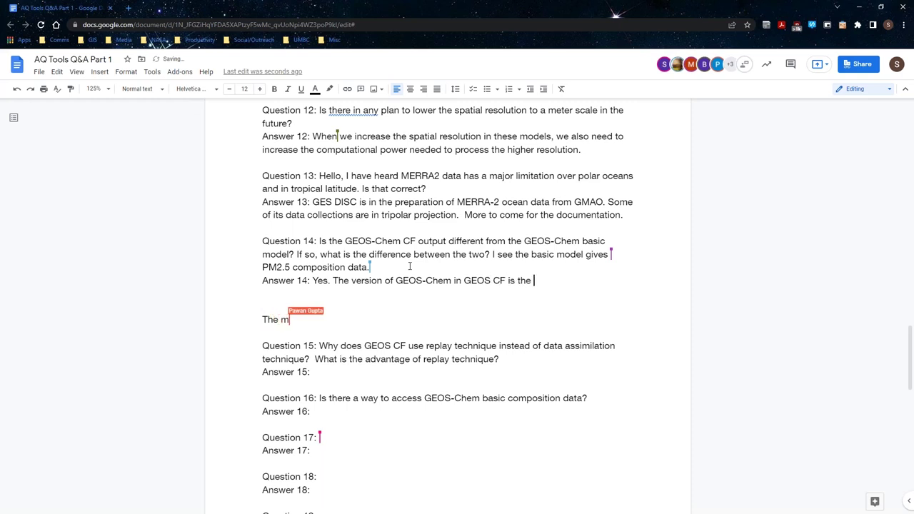
{"action": "type", "text": "most up t"}
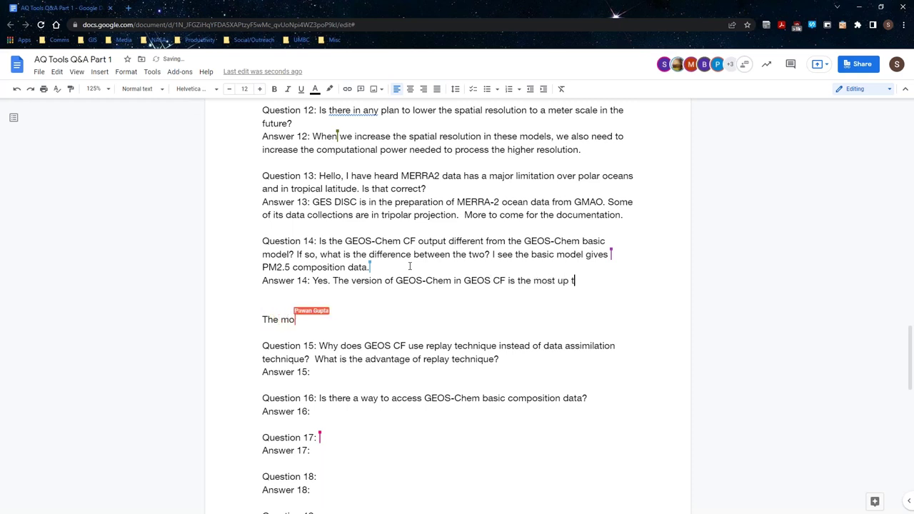
{"action": "type", "text": "o date veriso"}
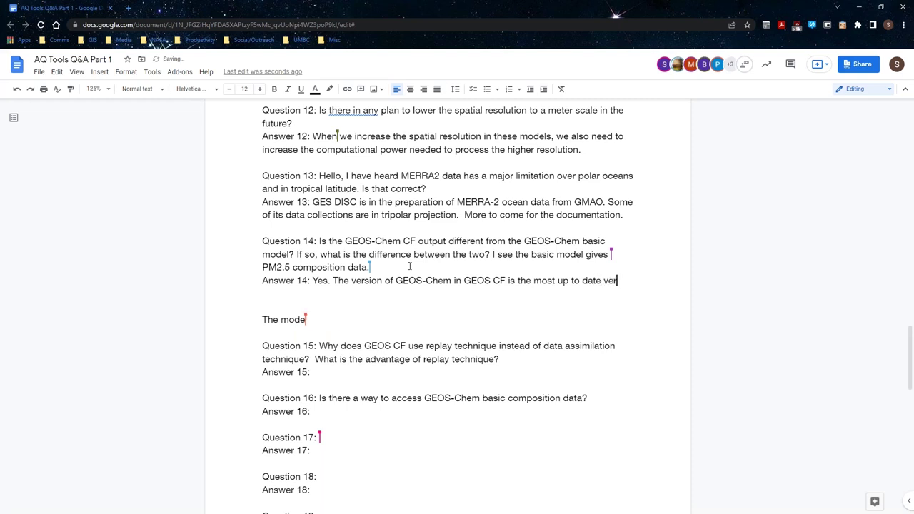
{"action": "key", "text": "BackSpace"}
{"action": "key", "text": "BackSpace"}
{"action": "key", "text": "BackSpace"}
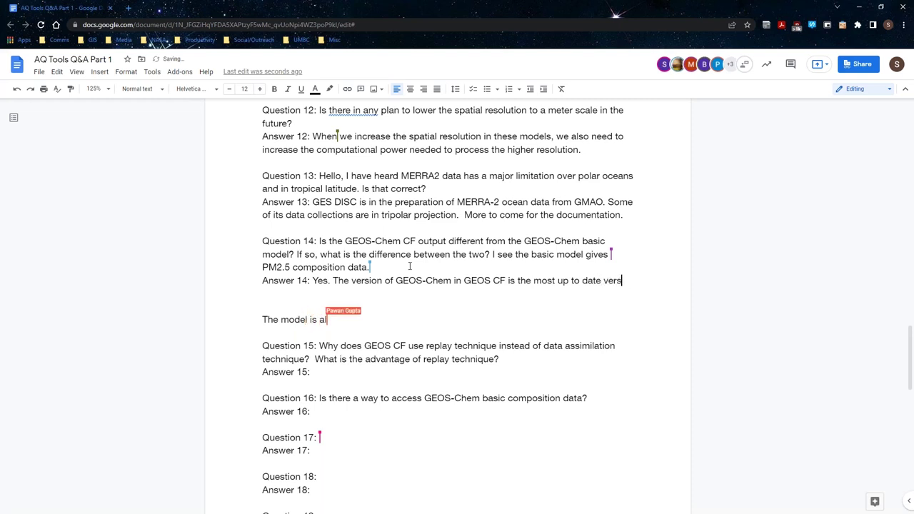
{"action": "type", "text": "sion. The "}
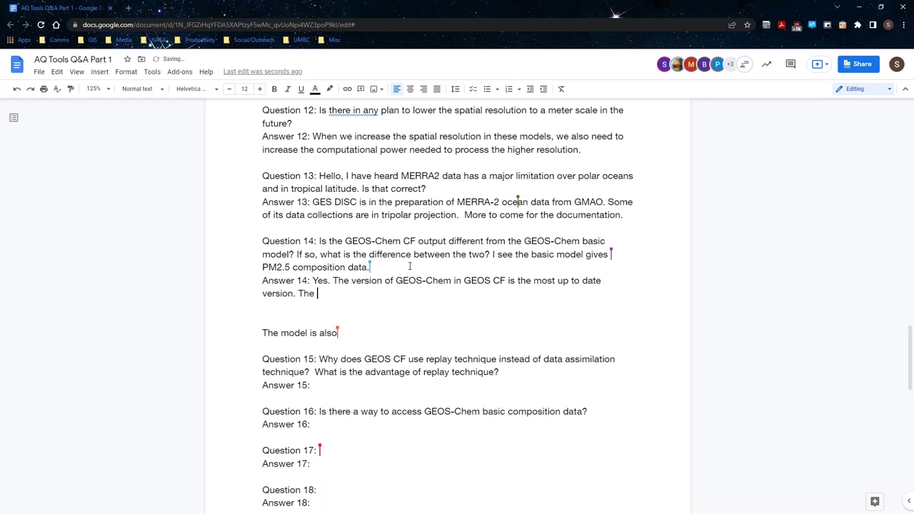
- Continue Answer 14 with the sentence "The model also outputs composition data."
{"action": "type", "text": "model "}
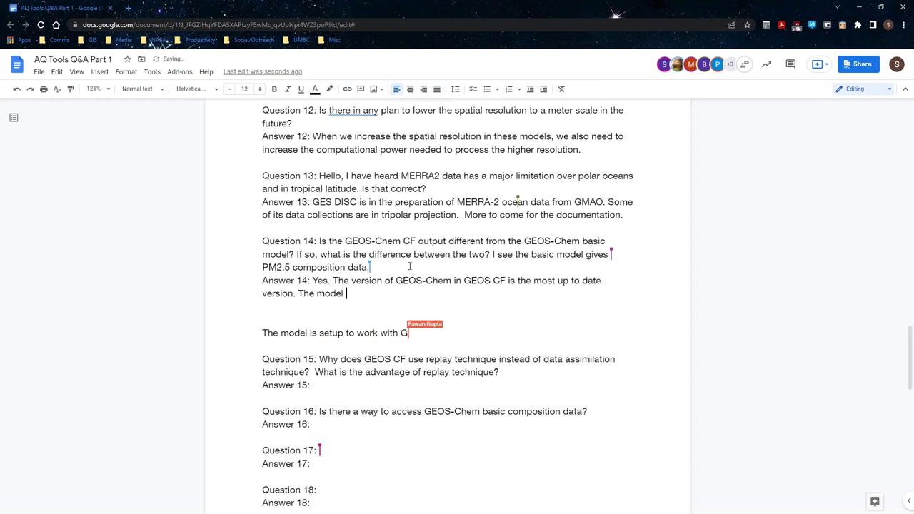
{"action": "type", "text": "o"}
{"action": "key", "text": "BackSpace"}
{"action": "type", "text": "also outputs compositi"}
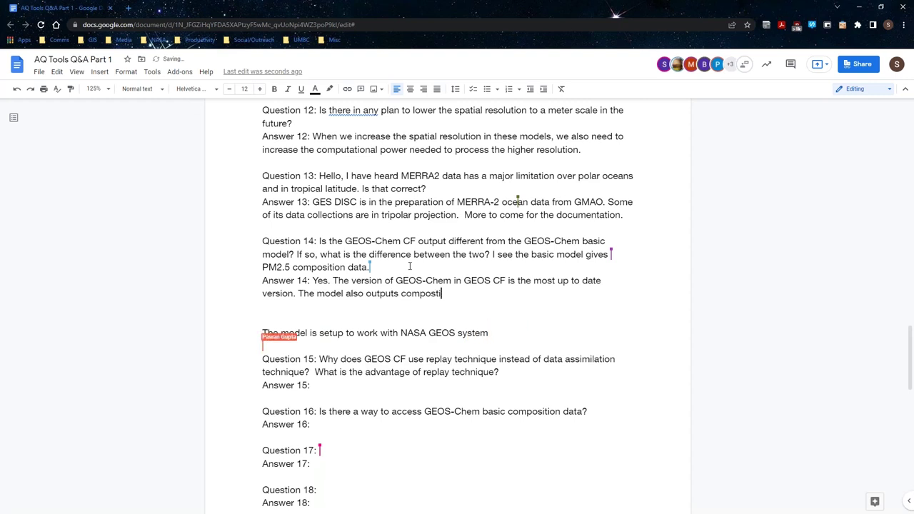
{"action": "type", "text": "on data."}
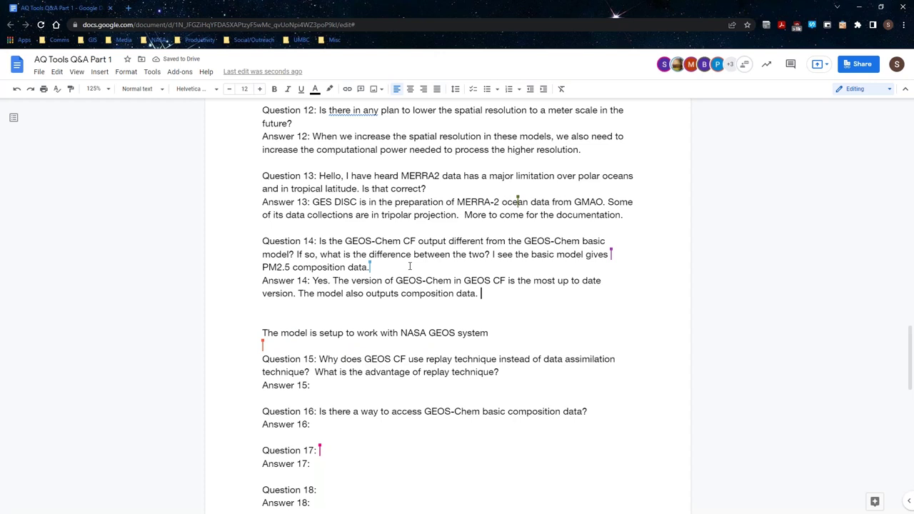
{"action": "type", "text": "Wh"}
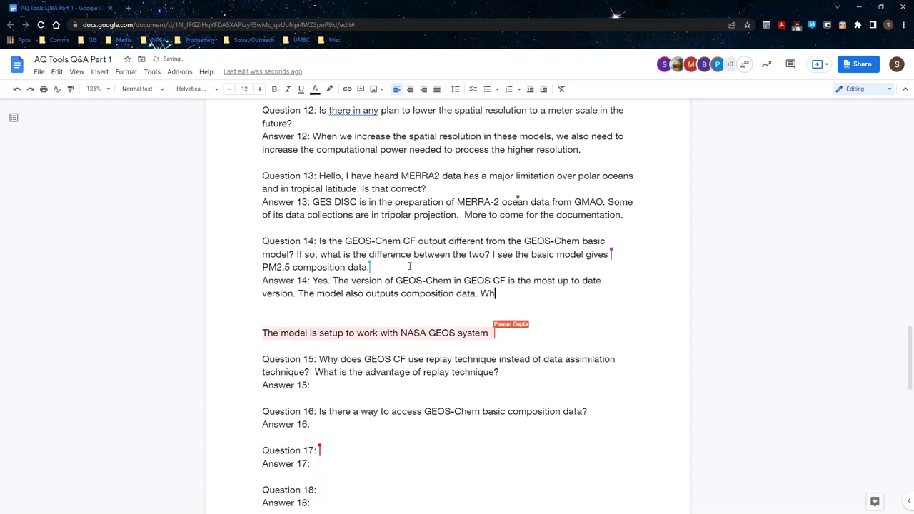
{"action": "key", "text": "BackSpace"}
{"action": "key", "text": "BackSpace"}
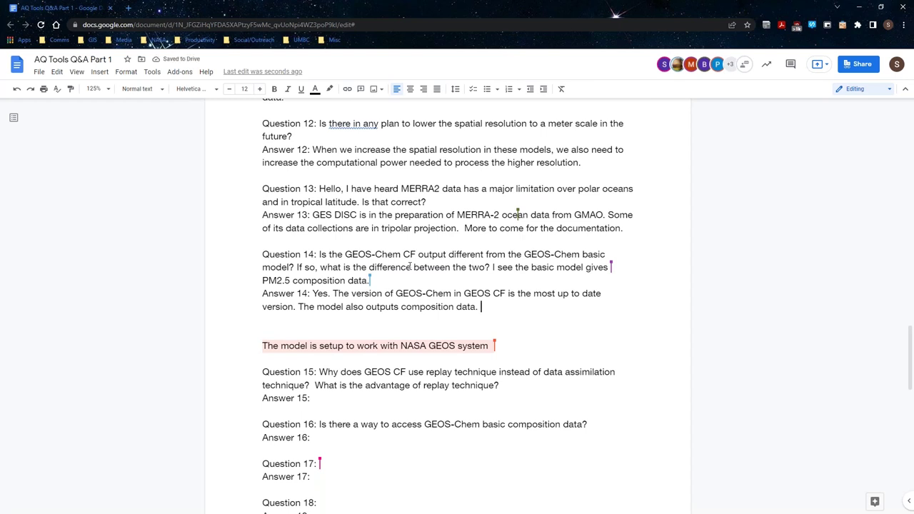
- Add to Answer 14: "When downloading GEOS-Chem, you are most likely downloading a version that is ESMF compatible."
{"action": "type", "text": "When downloading"}
{"action": "scroll", "coordinate": [411, 266], "scroll_direction": "down", "scroll_amount": 1}
{"action": "type", "text": "GEOS"}
{"action": "scroll", "coordinate": [410, 266], "scroll_direction": "up", "scroll_amount": 1}
{"action": "type", "text": "-C"}
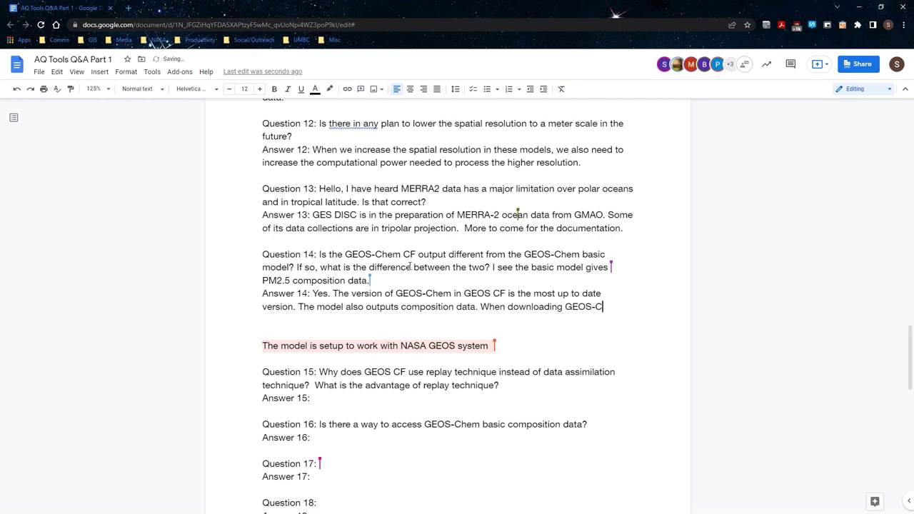
{"action": "type", "text": "hem, you ar"}
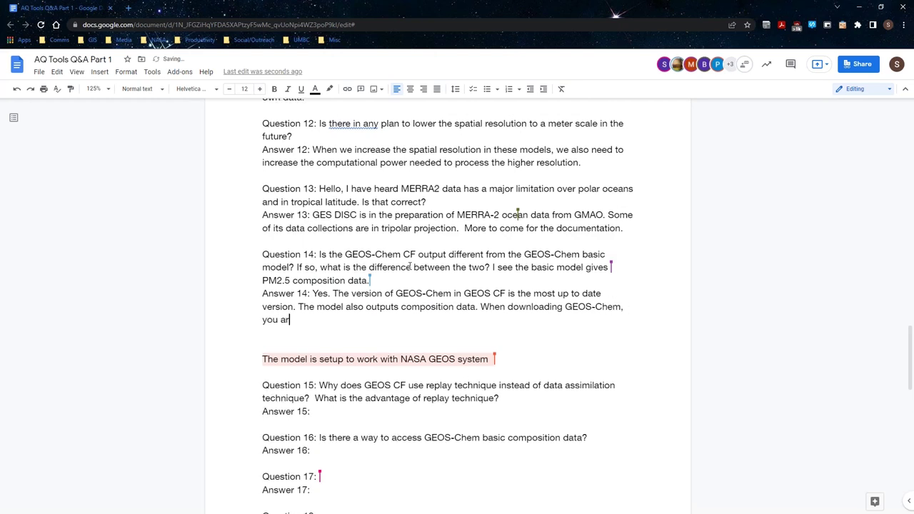
{"action": "type", "text": "e most like"}
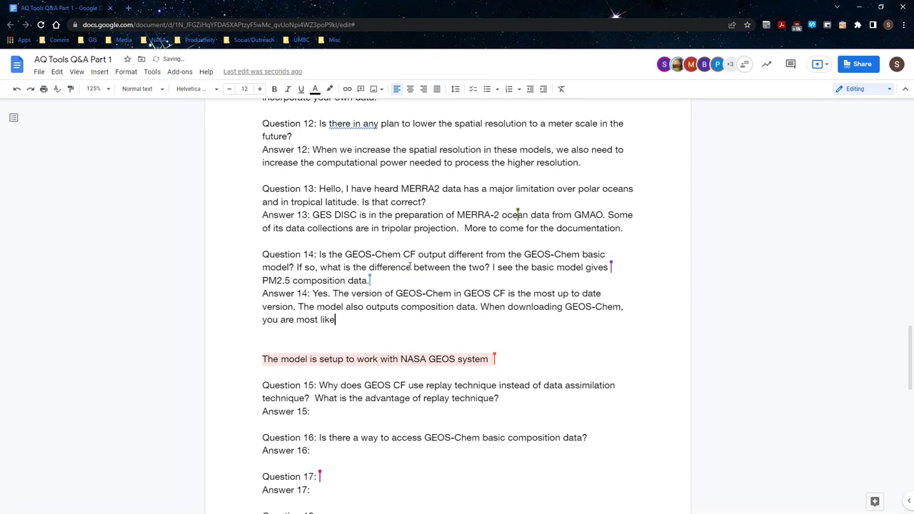
{"action": "type", "text": "ly downloading "}
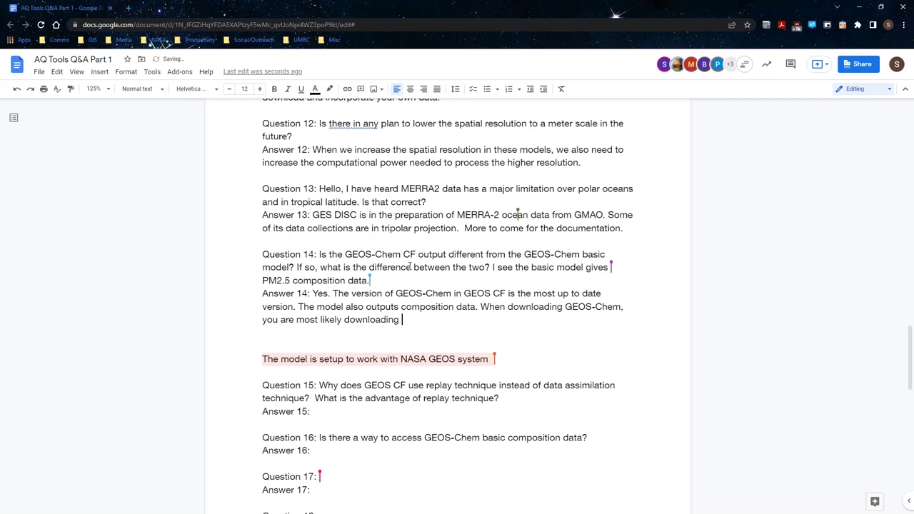
{"action": "type", "text": "a version that is ESMF"}
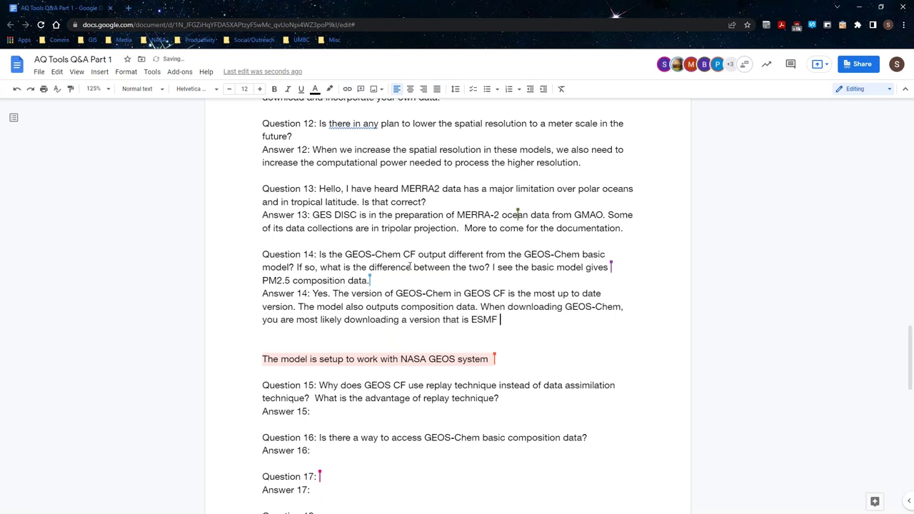
{"action": "type", "text": " compatible."}
- Begin Answer 15 with "One advantage of doing the processing as shown is due to the fact that the data"
{"action": "left_click", "coordinate": [352, 411]}
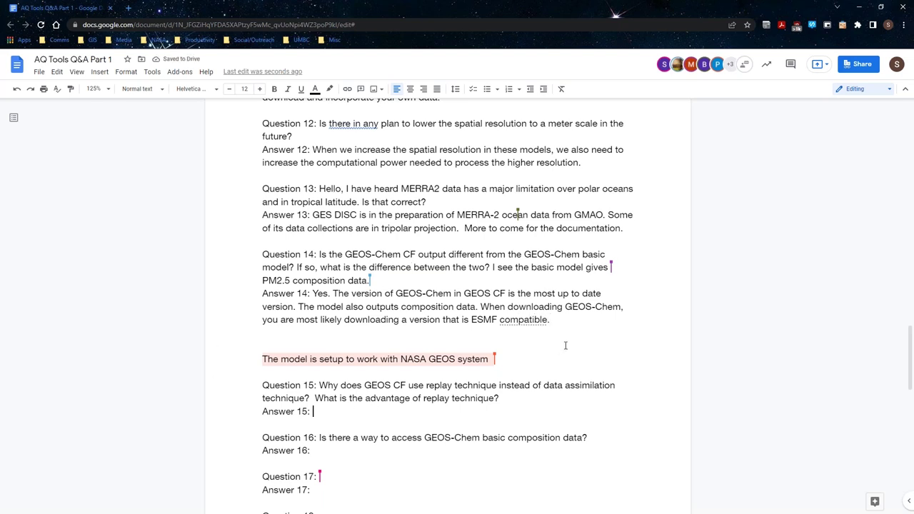
{"action": "scroll", "coordinate": [568, 344], "scroll_direction": "down", "scroll_amount": 2}
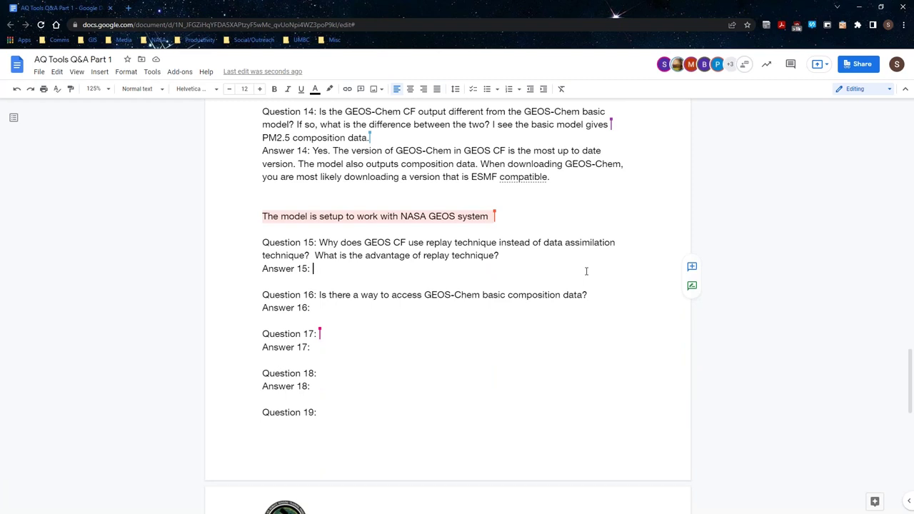
{"action": "left_click", "coordinate": [586, 271]}
{"action": "type", "text": "One di"}
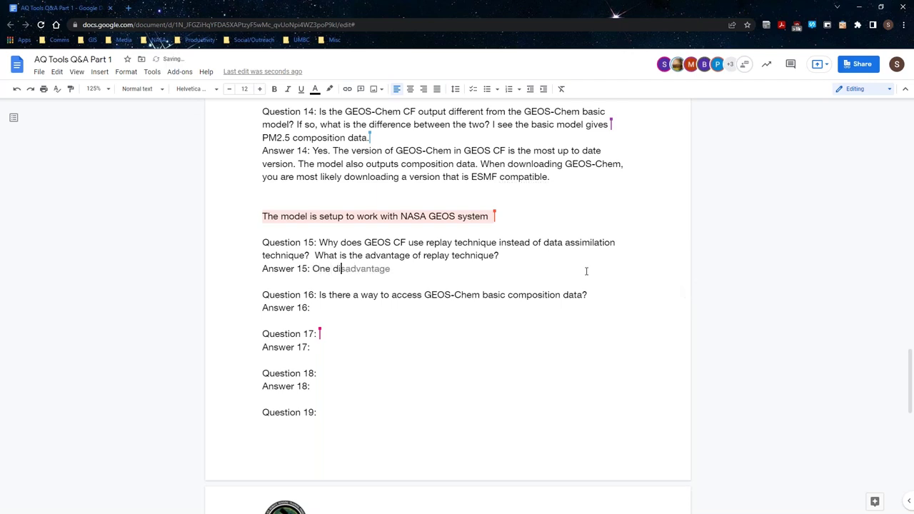
{"action": "type", "text": "fference"}
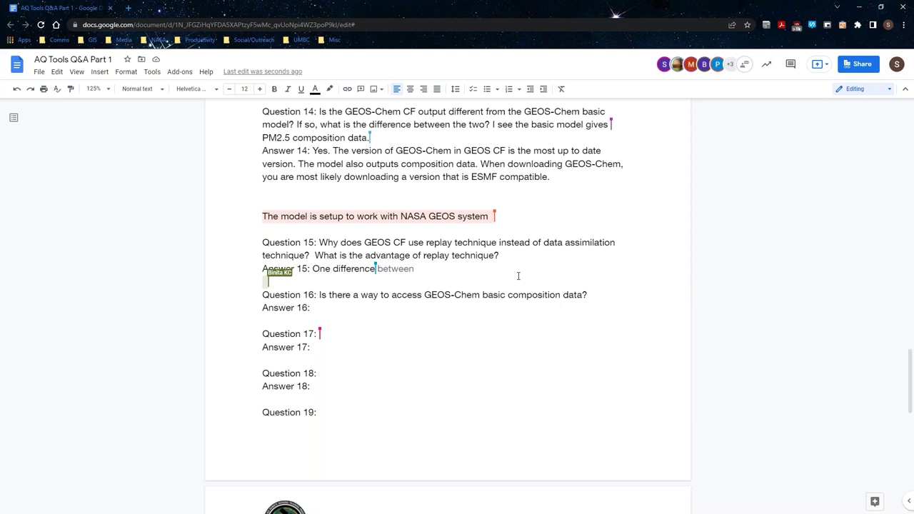
{"action": "key", "text": "BackSpace"}
{"action": "key", "text": "BackSpace"}
{"action": "key", "text": "BackSpace"}
{"action": "key", "text": "BackSpace"}
{"action": "key", "text": "BackSpace"}
{"action": "key", "text": "BackSpace"}
{"action": "key", "text": "BackSpace"}
{"action": "key", "text": "BackSpace"}
{"action": "key", "text": "BackSpace"}
{"action": "key", "text": "BackSpace"}
{"action": "key", "text": "BackSpace"}
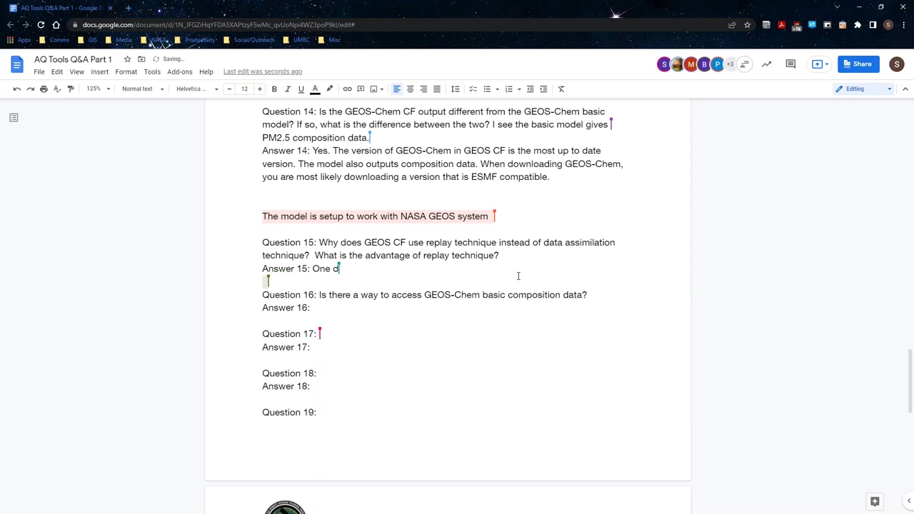
{"action": "type", "text": "advantage od"}
{"action": "key", "text": "BackSpace"}
{"action": "key", "text": "BackSpace"}
{"action": "type", "text": "f doing the proces"}
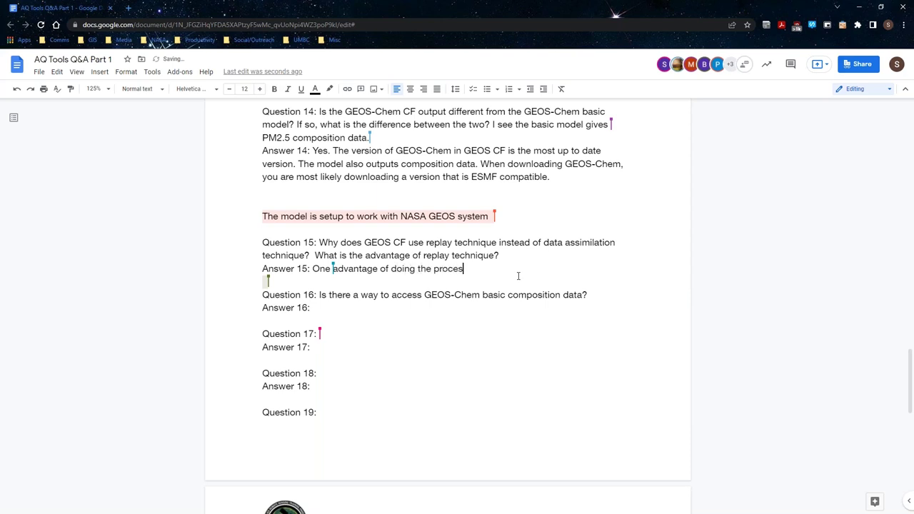
{"action": "type", "text": "sing as shown is due to the fact that the data"}
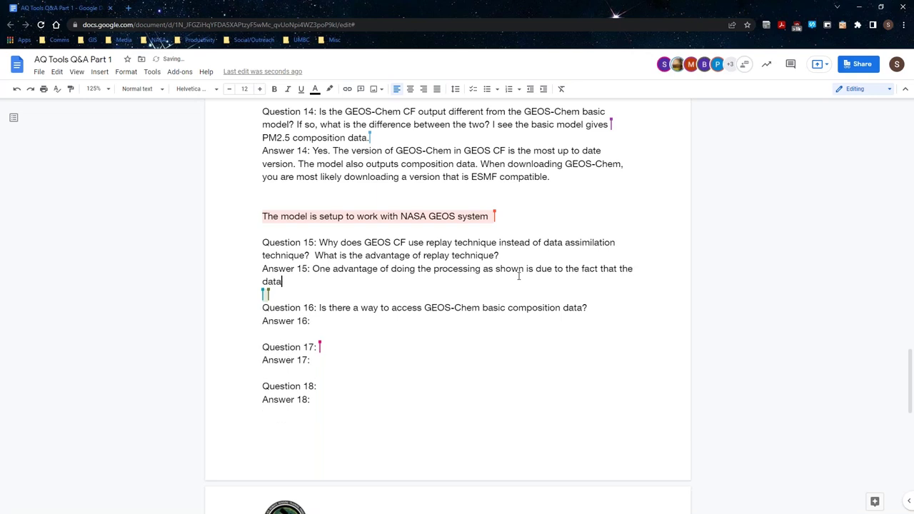
- Complete the sentence in Answer 15 with "is dynamic and constantly changing."
{"action": "type", "text": " is dynia"}
{"action": "key", "text": "BackSpace"}
{"action": "key", "text": "BackSpace"}
{"action": "key", "text": "BackSpace"}
{"action": "type", "text": "namci"}
{"action": "key", "text": "BackSpace"}
{"action": "key", "text": "BackSpace"}
{"action": "type", "text": "ic,"}
{"action": "key", "text": "BackSpace"}
{"action": "type", "text": "and constat"}
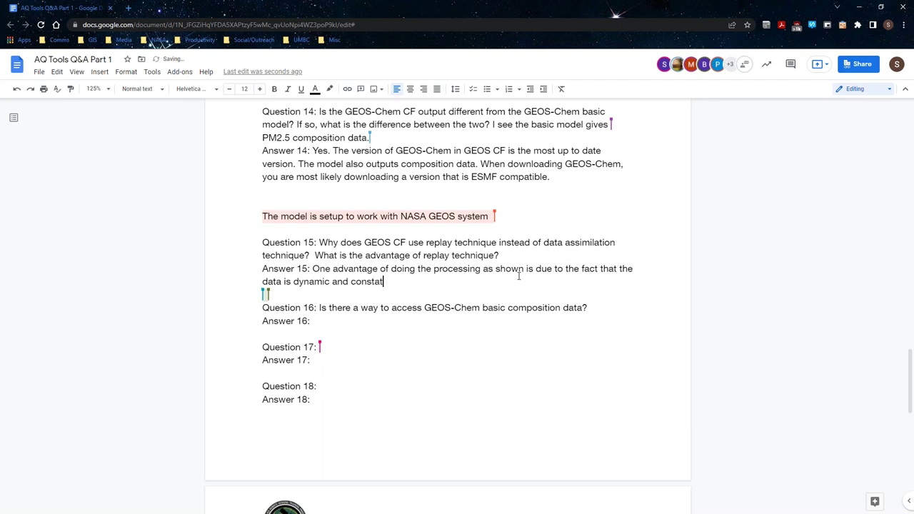
{"action": "key", "text": "BackSpace"}
{"action": "type", "text": "ntly changing."}
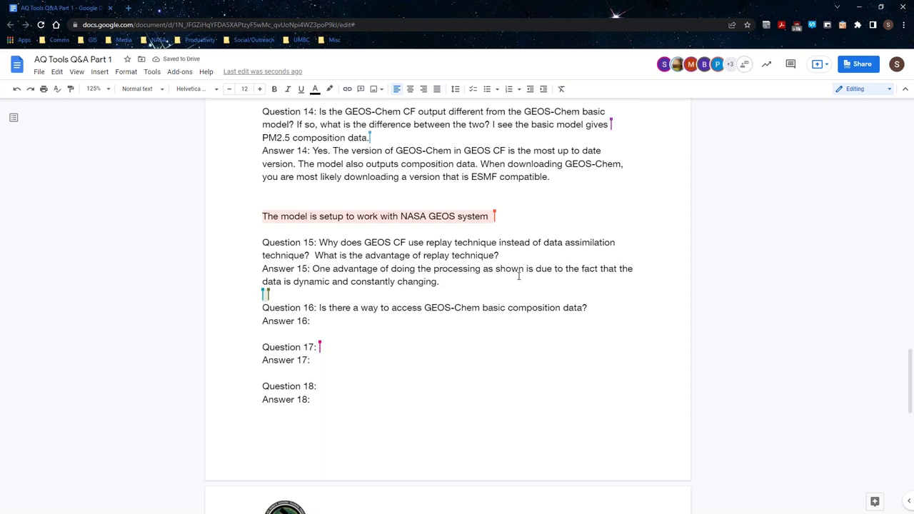
- Add to Answer 15: "They will explore potentially changing this in the future."
{"action": "type", "text": " They will explore potentially chagingin"}
{"action": "key", "text": "BackSpace"}
{"action": "key", "text": "BackSpace"}
{"action": "key", "text": "BackSpace"}
{"action": "key", "text": "BackSpace"}
{"action": "key", "text": "BackSpace"}
{"action": "key", "text": "BackSpace"}
{"action": "type", "text": "nging this in the"}
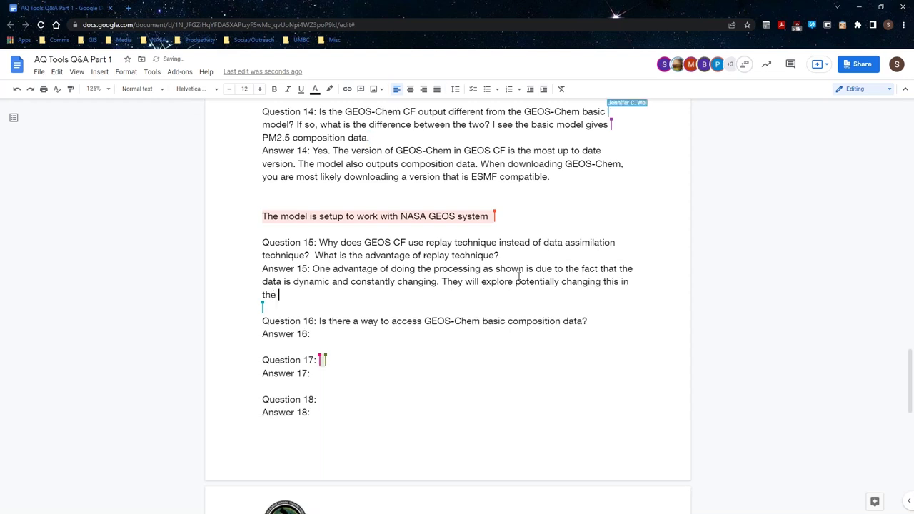
{"action": "type", "text": " futur"}
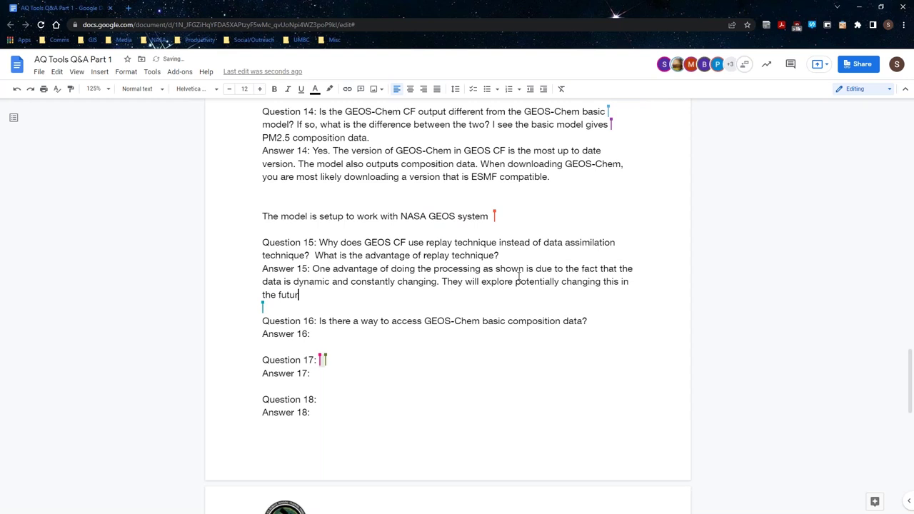
{"action": "type", "text": "e."}
- Begin Answer 16 with "In reference to the composition of aerosols, the data does contain the mass"
{"action": "left_click", "coordinate": [348, 337]}
{"action": "type", "text": "In reference to the compos"}
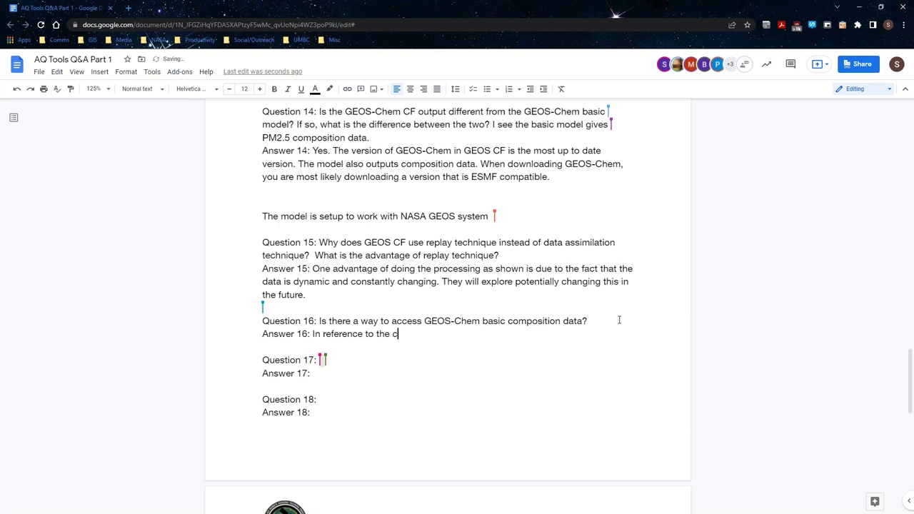
{"action": "type", "text": "on of aerosols, the "}
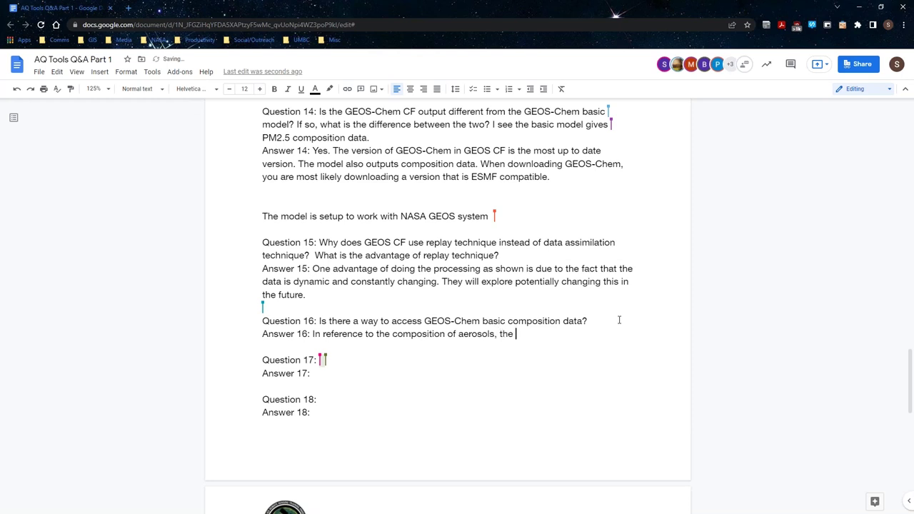
{"action": "type", "text": "data does contain the masso"}
{"action": "key", "text": "BackSpace"}
- Complete the sentence in Answer 16 with "of each component as well as PM2.5."
{"action": "type", "text": "of ea"}
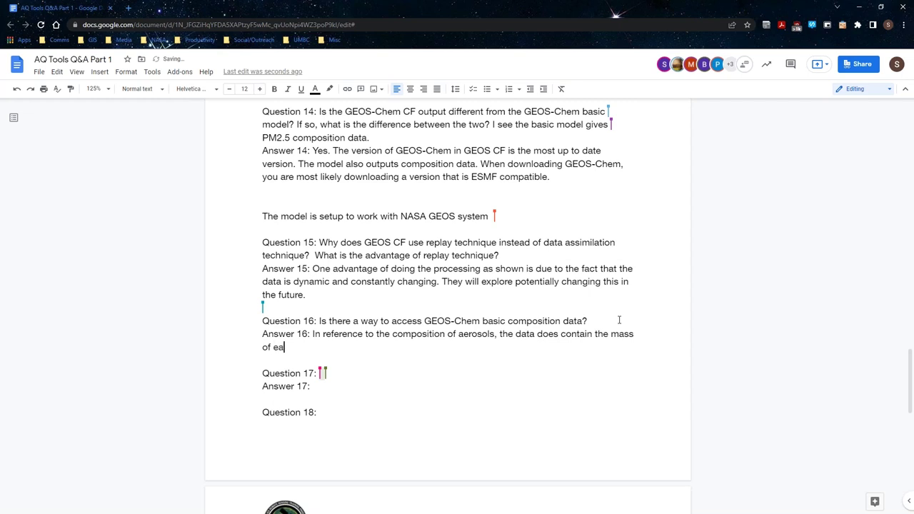
{"action": "type", "text": "ch component"}
{"action": "type", "text": " a"}
{"action": "type", "text": " s"}
{"action": "key", "text": "BackSpace"}
{"action": "key", "text": "BackSpace"}
{"action": "type", "text": "s well as "}
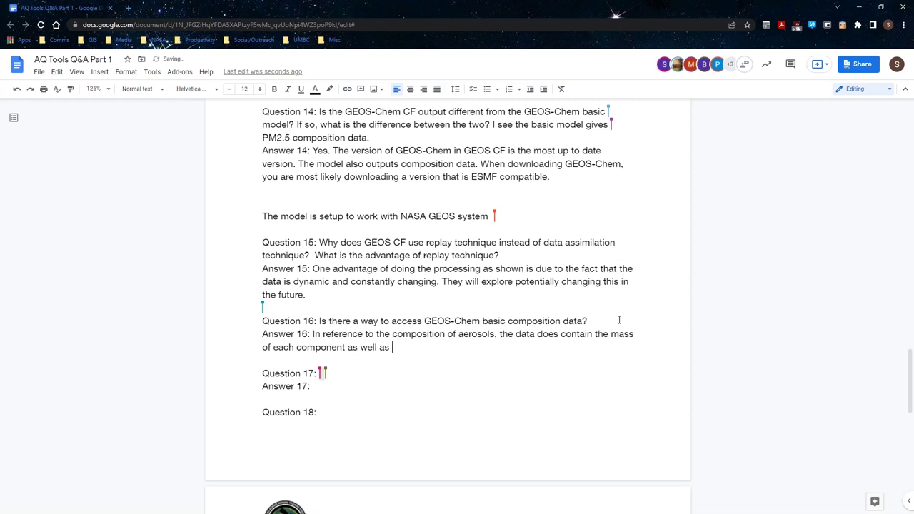
{"action": "type", "text": "PM2.5."}
{"action": "key", "text": "BackSpace"}
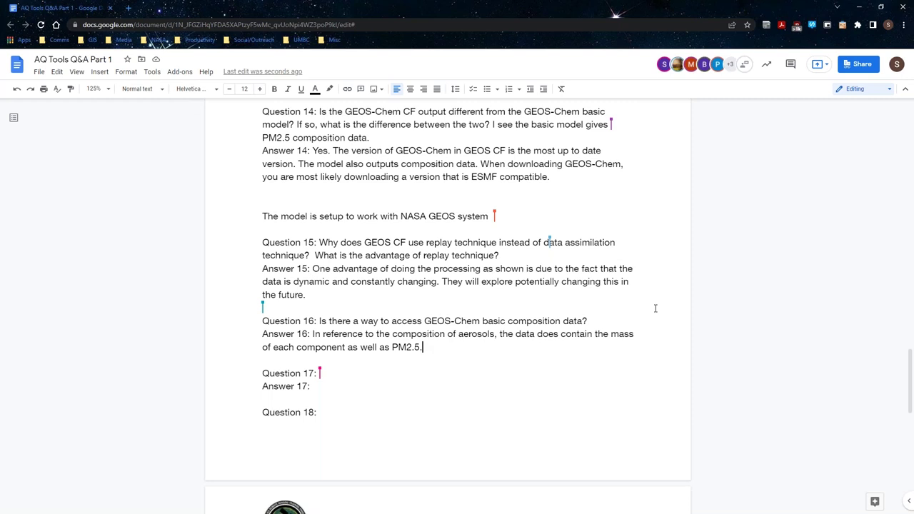
- Return to the beginning of the document and place the cursor just below the introductory contact paragraph
{"action": "scroll", "coordinate": [656, 309], "scroll_direction": "up", "scroll_amount": 15}
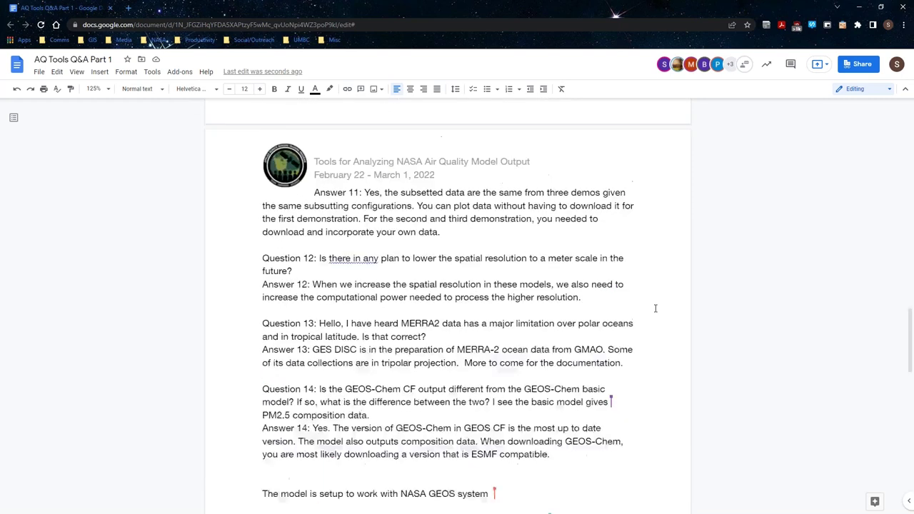
{"action": "scroll", "coordinate": [656, 308], "scroll_direction": "up", "scroll_amount": 12}
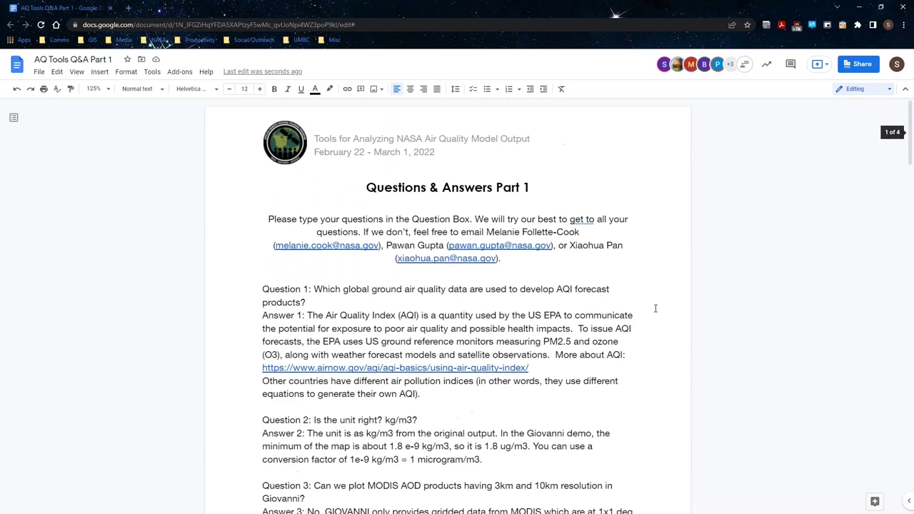
{"action": "left_click", "coordinate": [508, 270]}
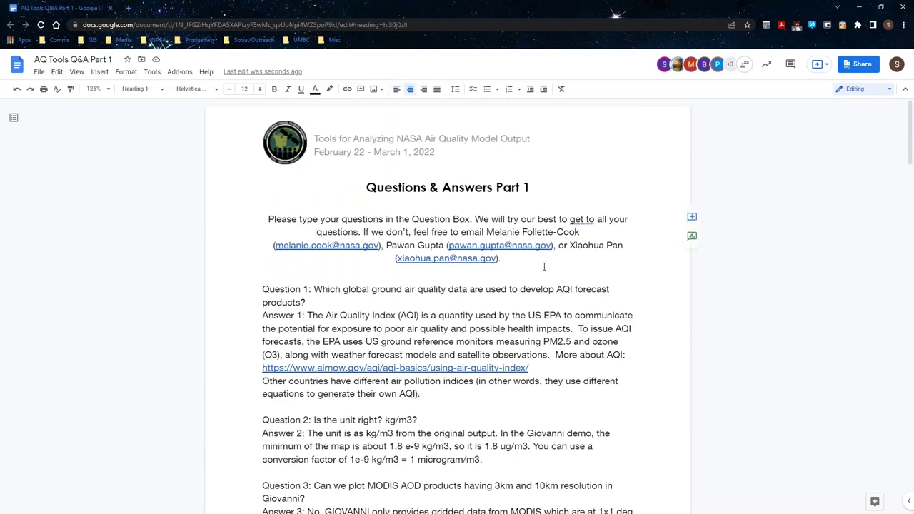